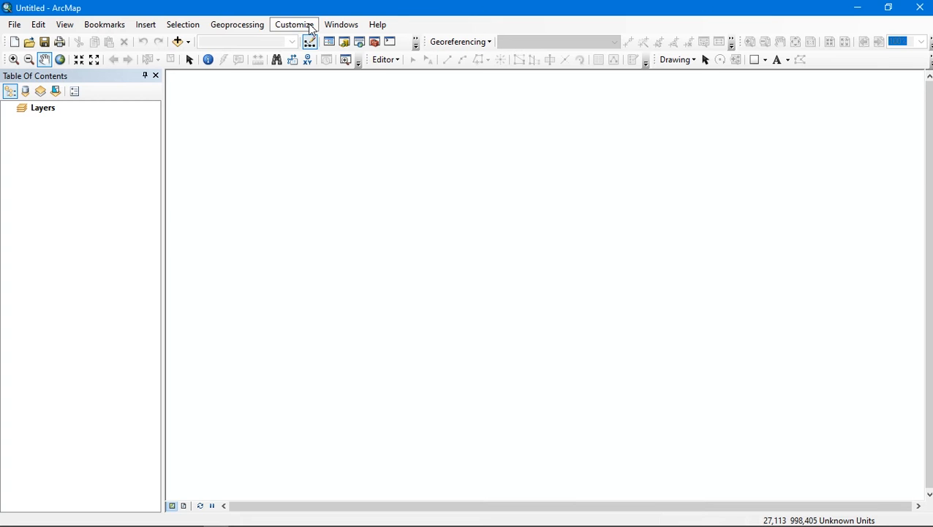
pyautogui.click(310, 27)
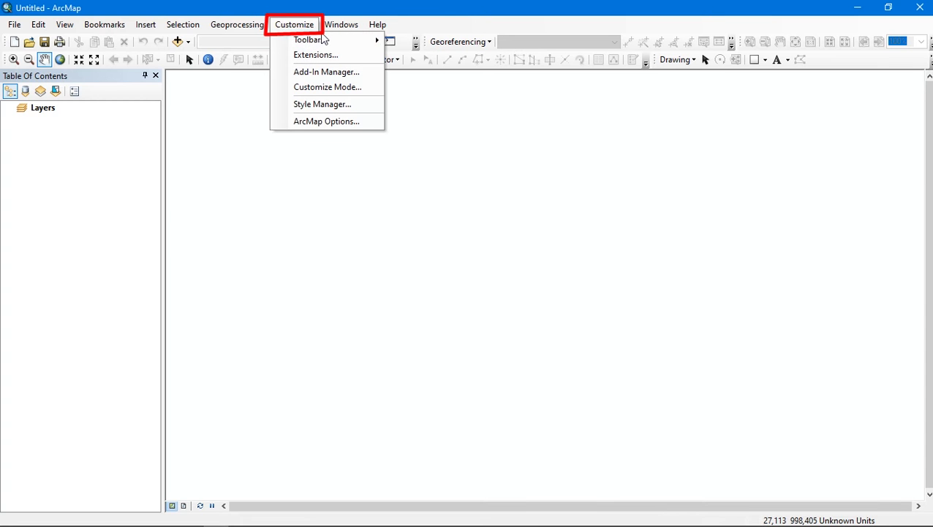
pyautogui.moveTo(325, 41)
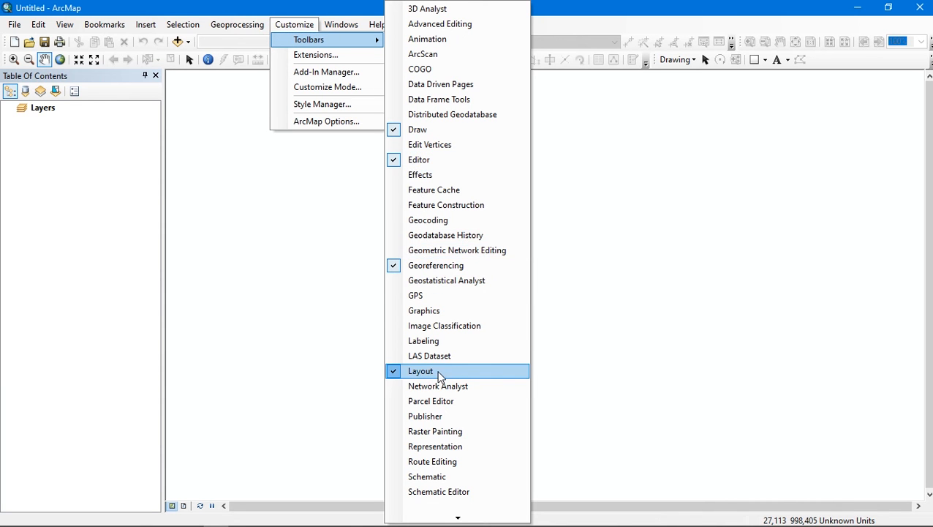
pyautogui.click(317, 319)
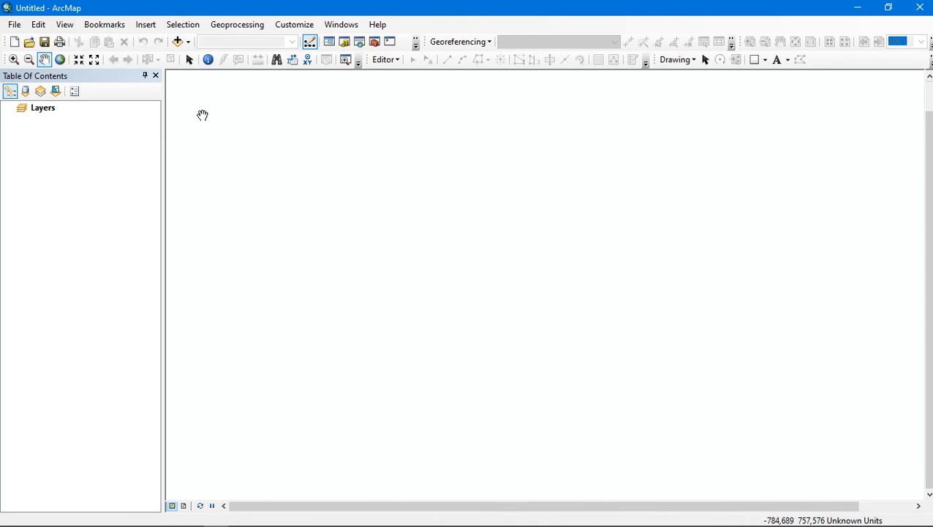
# - Connect to the folder F:\PROYEK PEMETAAN TEMATIK and add the image 1607-431.jpg from its 1607-431 subfolder to the map
pyautogui.click(177, 43)
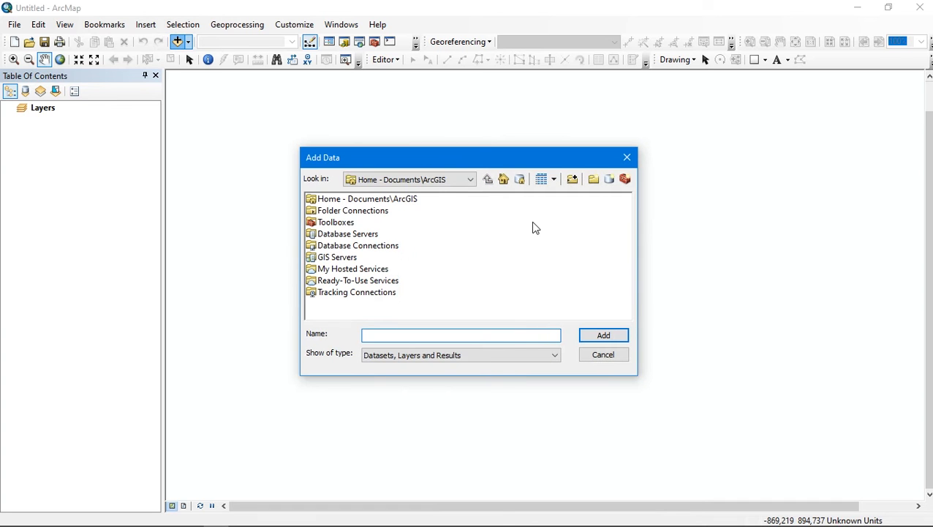
pyautogui.click(572, 179)
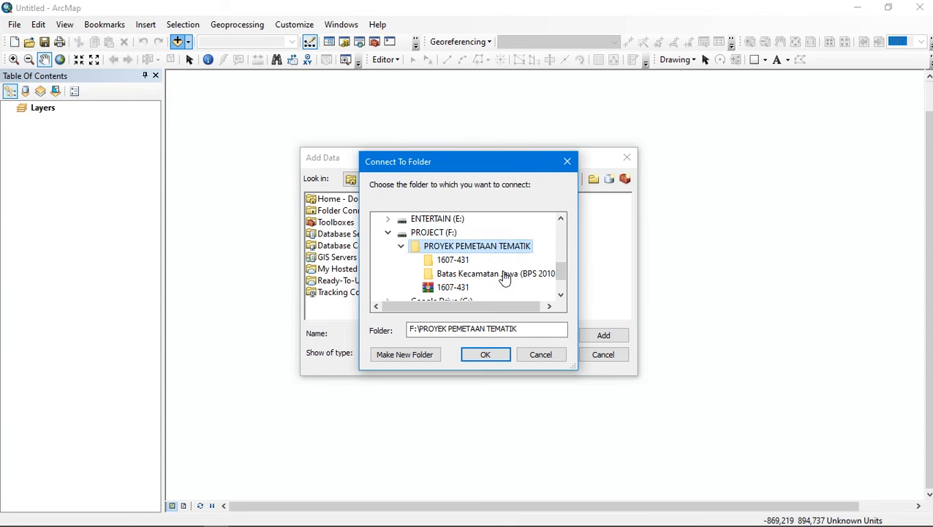
pyautogui.click(484, 353)
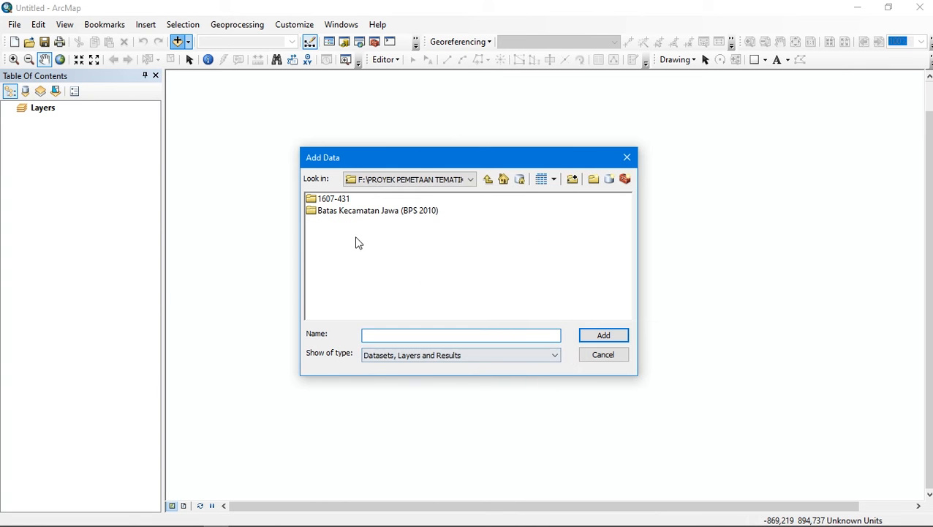
pyautogui.doubleClick(330, 199)
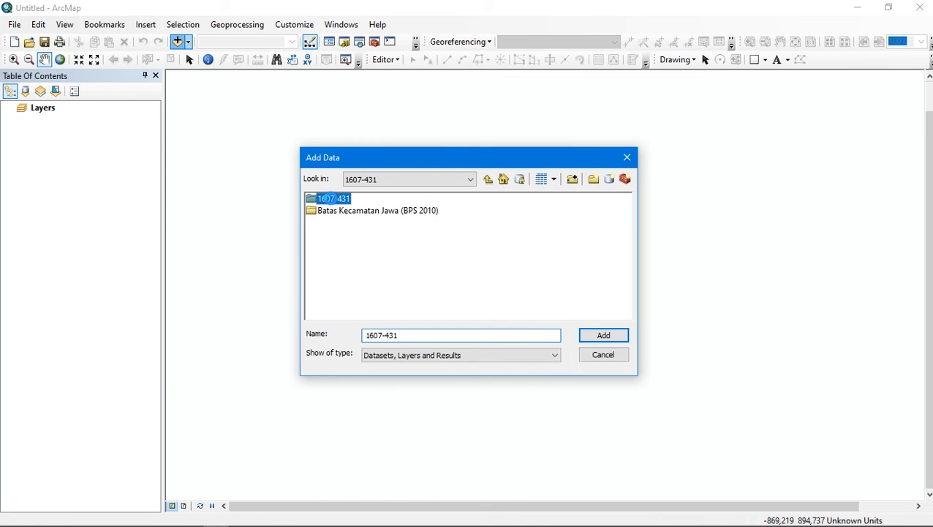
pyautogui.click(596, 335)
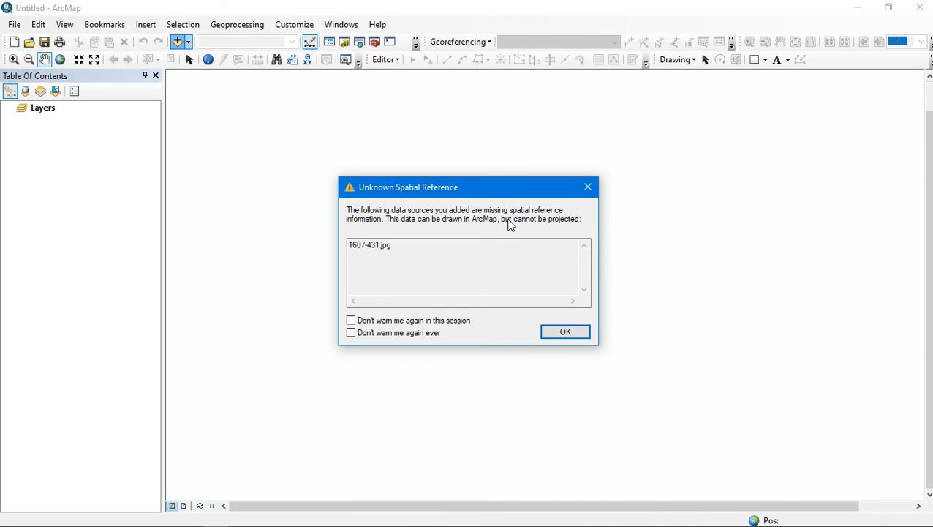
pyautogui.click(577, 333)
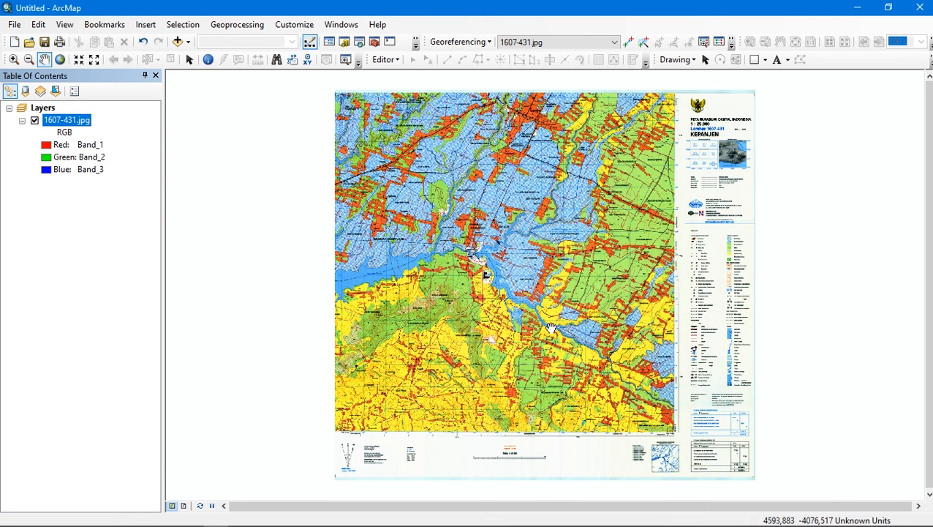
# - Open the data frame's coordinate system settings and expand the projected UTM coordinate systems
pyautogui.click(66, 25)
pyautogui.click(135, 184)
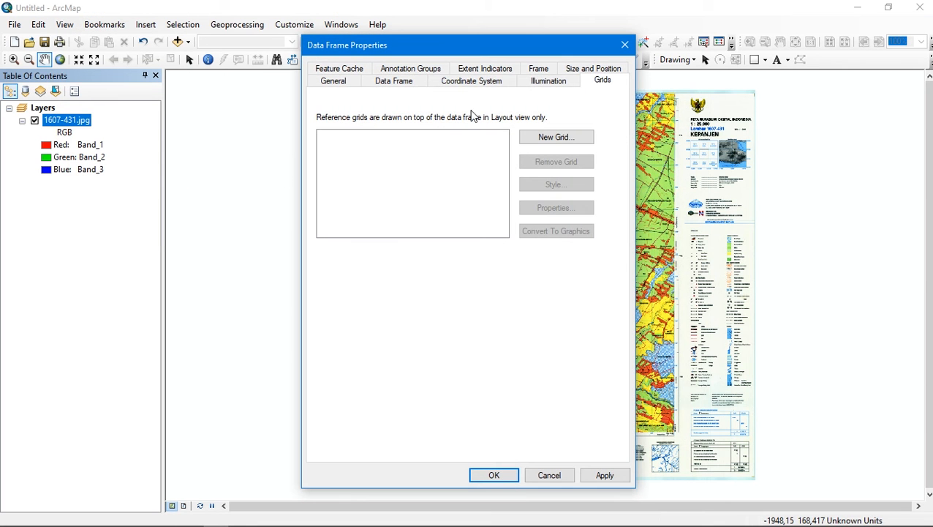
pyautogui.click(475, 84)
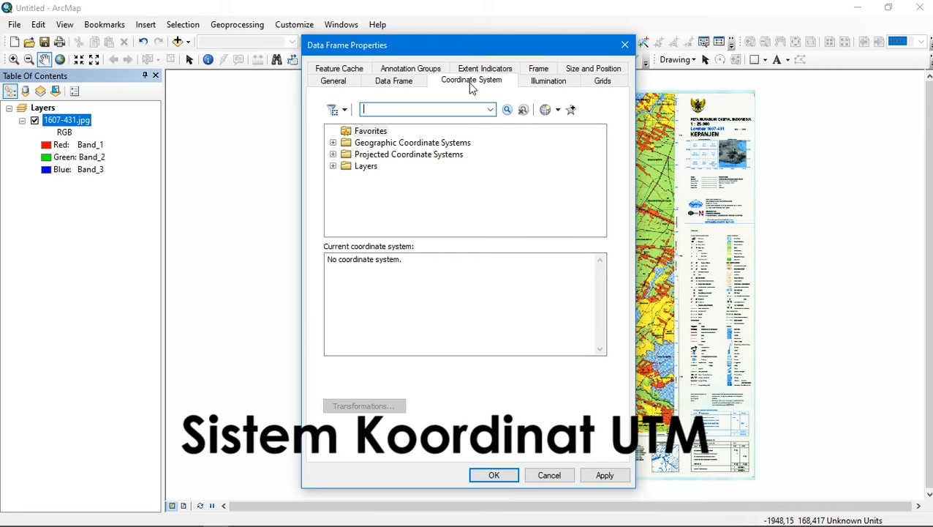
pyautogui.click(334, 154)
pyautogui.scroll(-3, 575, 172)
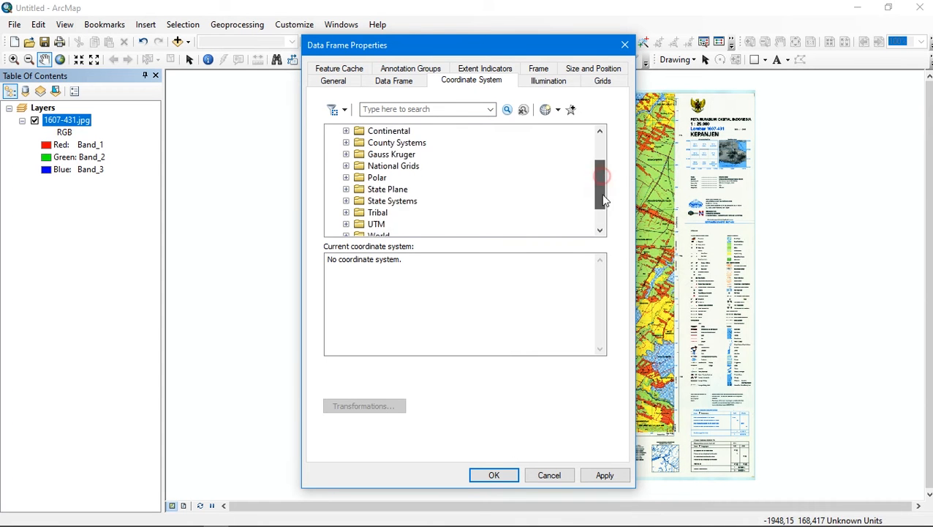
pyautogui.moveTo(600, 179); pyautogui.dragTo(536, 212)
pyautogui.doubleClick(381, 199)
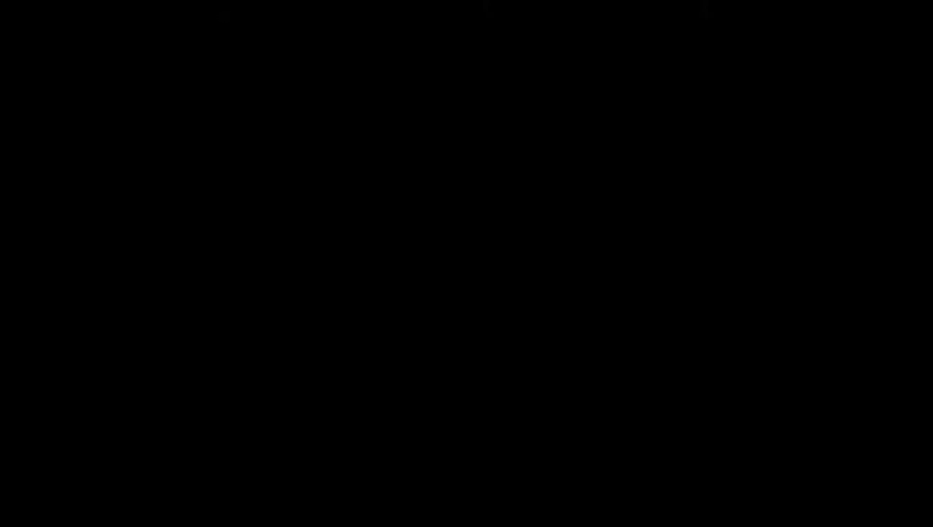
# - Switch to Chrome and search the web for "zona utm indonesia"
pyautogui.write('zona utm i')
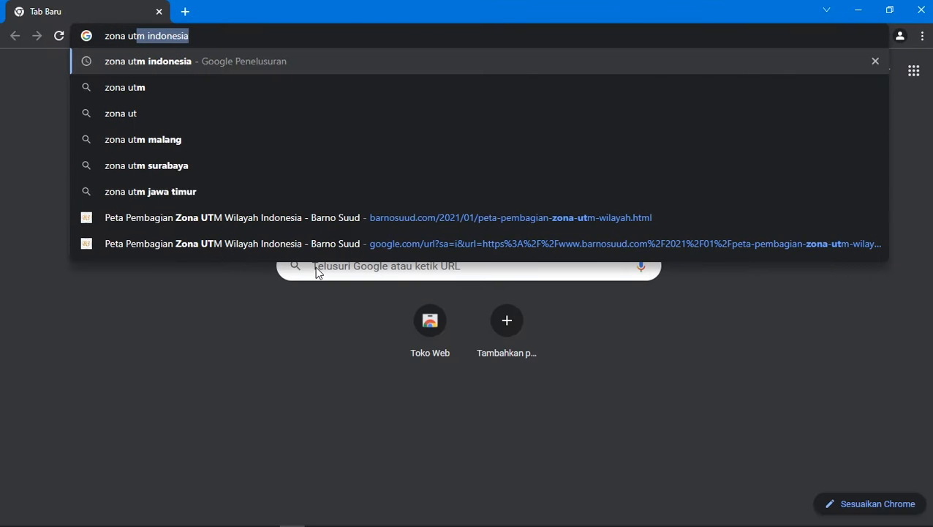
pyautogui.write('ndonesia')
pyautogui.press('Return')
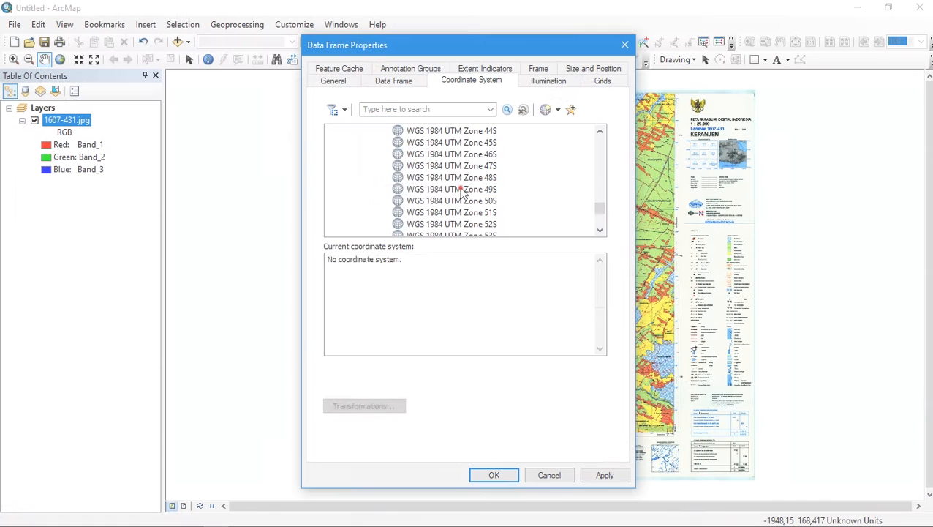
# - Back in ArcMap, set the data frame's coordinate system to WGS 1984 UTM Zone 49S
pyautogui.click(461, 189)
pyautogui.click(607, 475)
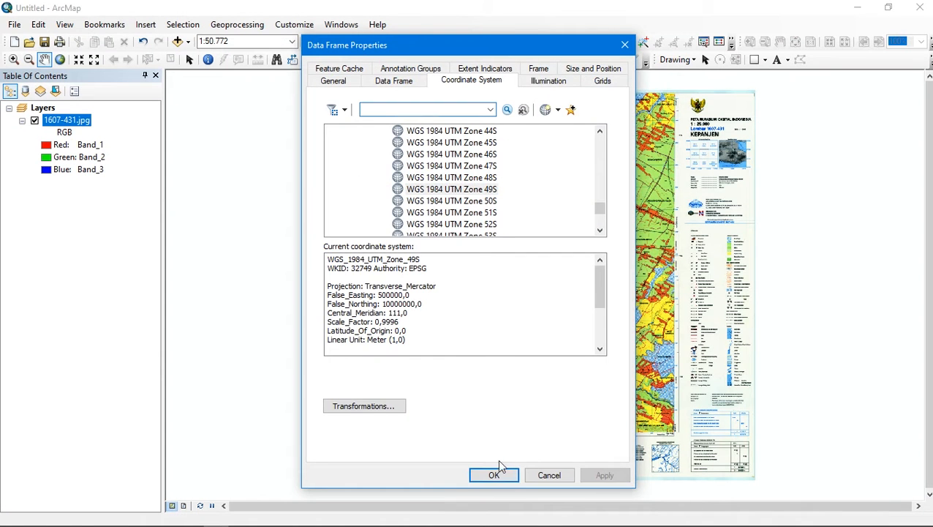
pyautogui.click(495, 474)
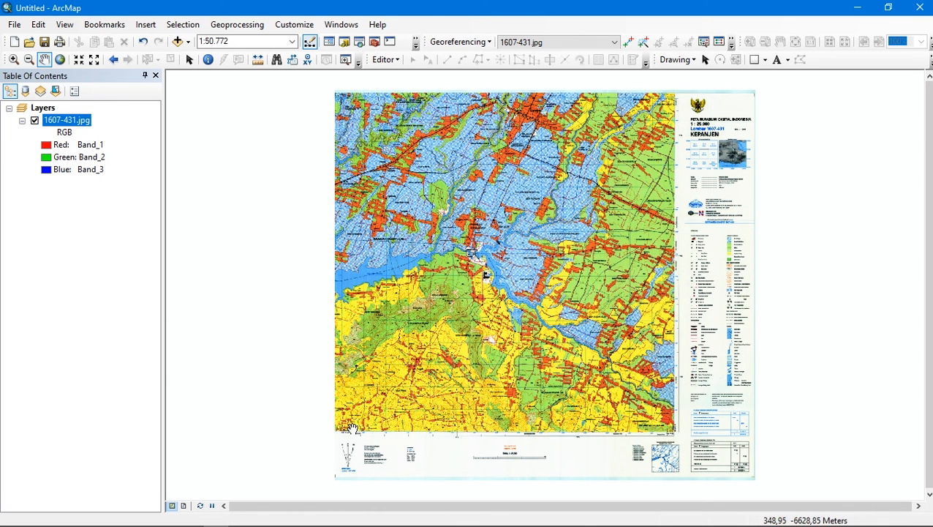
# - Add a georeferencing control point at the map sheet's upper-left grid corner with X 0665266 and Y 9101577
pyautogui.click(12, 60)
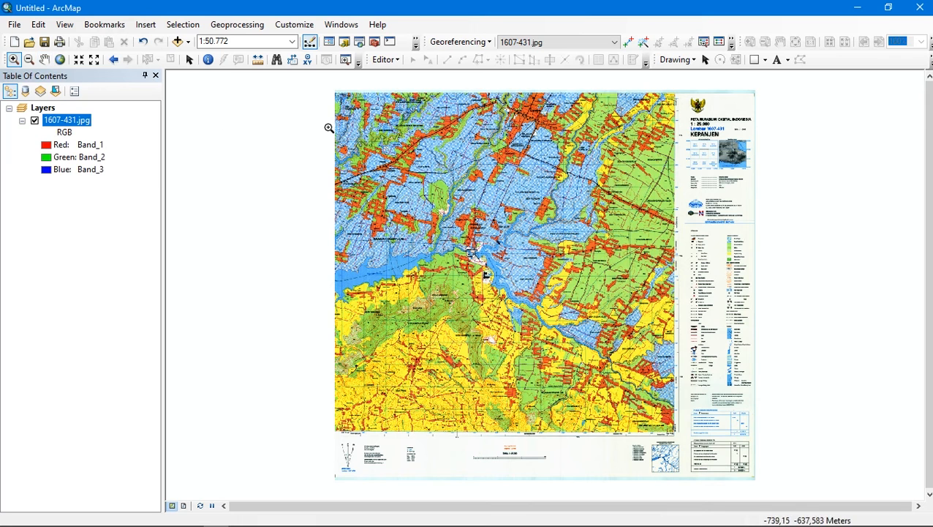
pyautogui.moveTo(331, 89); pyautogui.dragTo(377, 134)
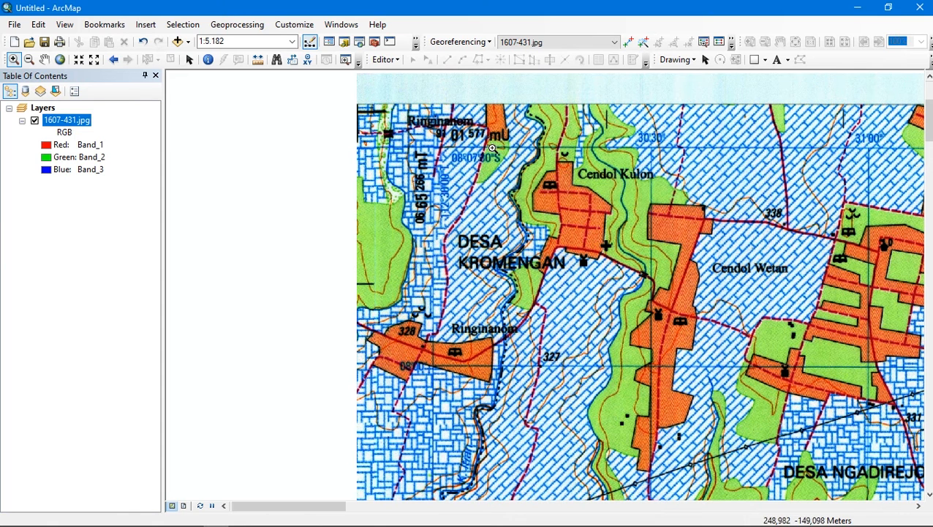
pyautogui.click(628, 43)
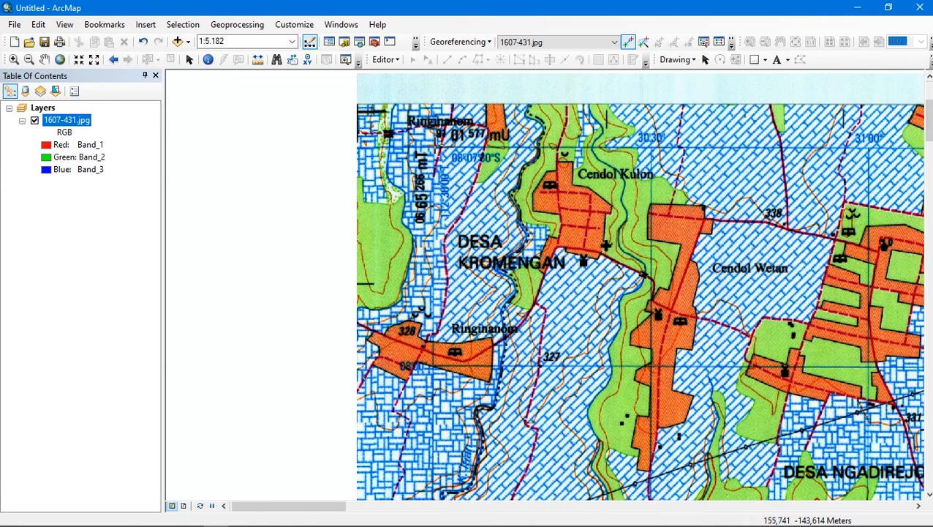
pyautogui.click(436, 147)
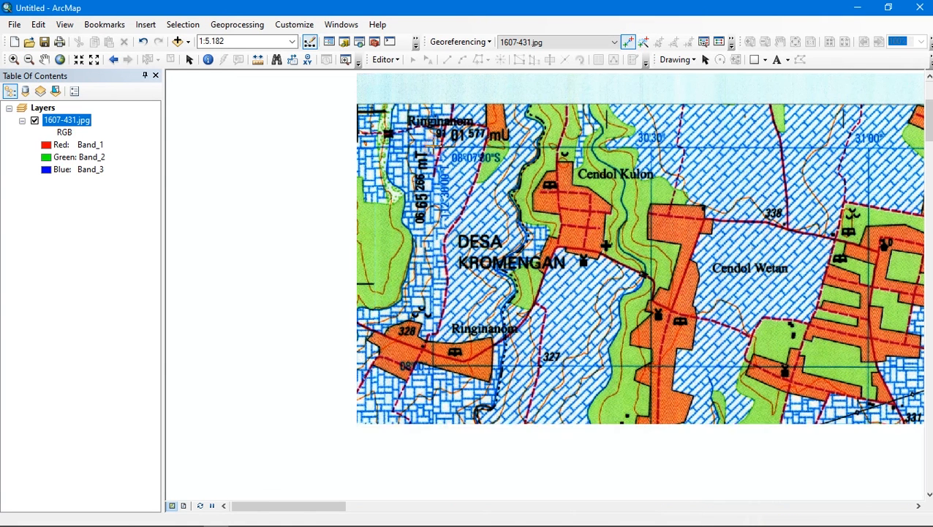
pyautogui.rightClick(436, 148)
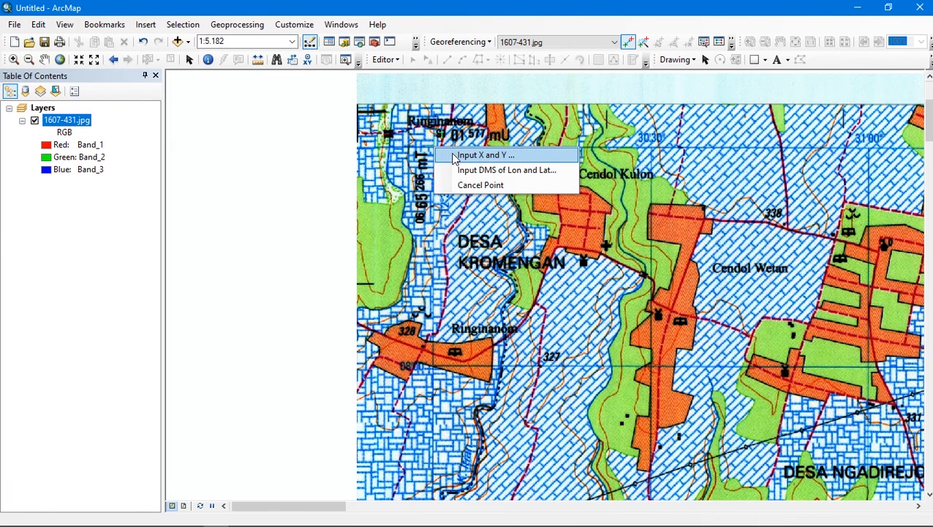
pyautogui.click(454, 158)
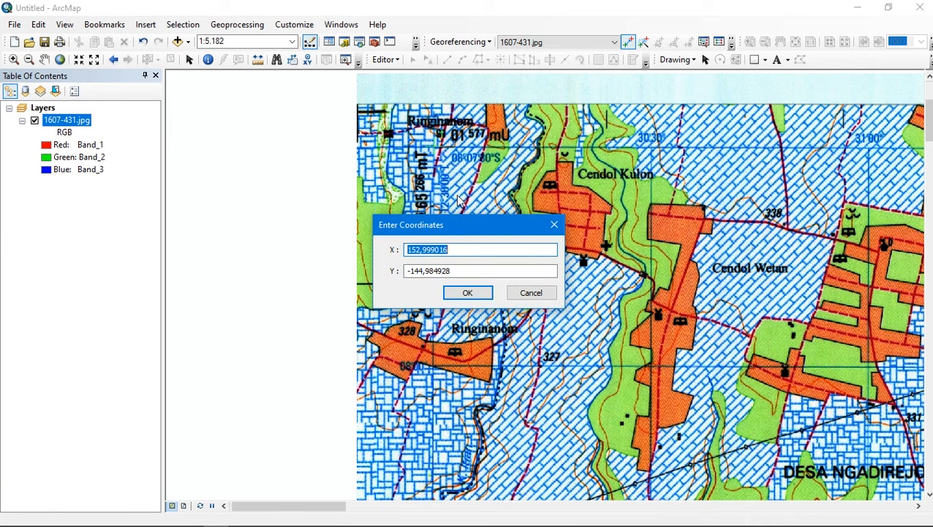
pyautogui.moveTo(462, 224); pyautogui.dragTo(472, 261)
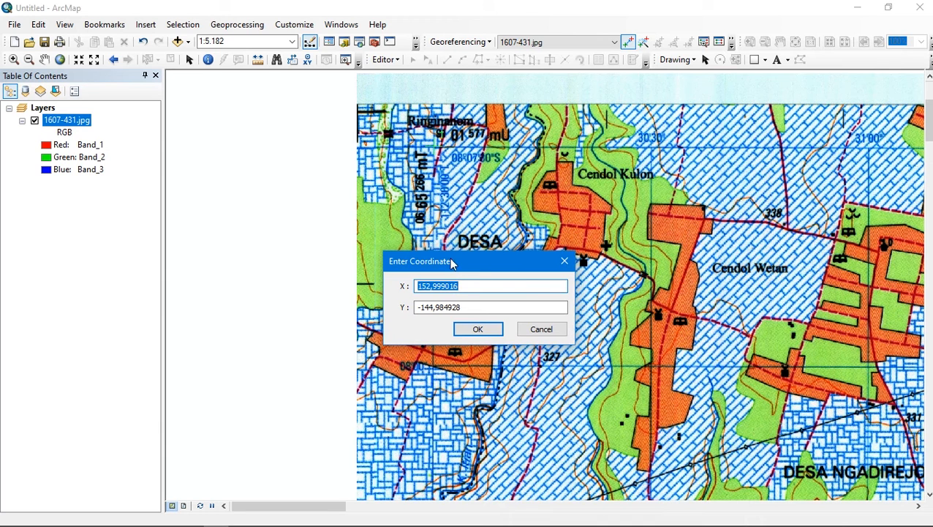
pyautogui.write('0665266')
pyautogui.press('Tab')
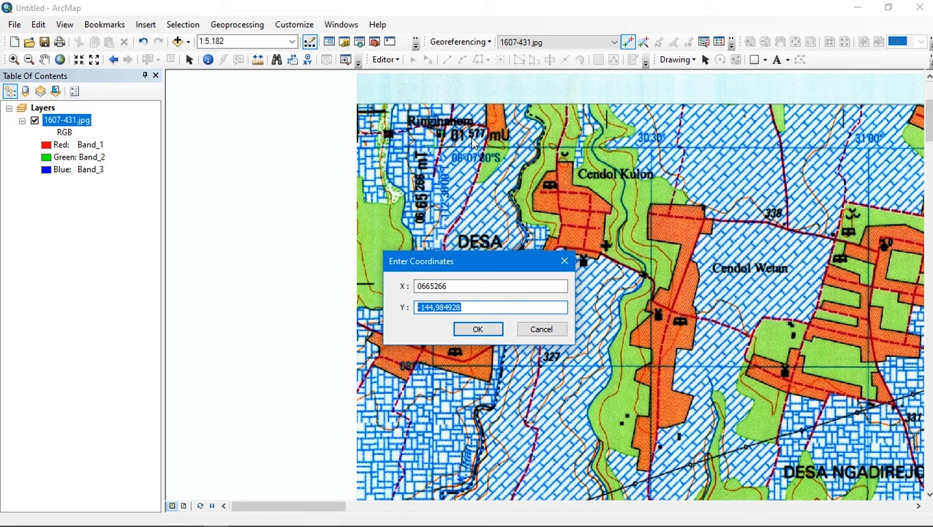
pyautogui.write('9101577')
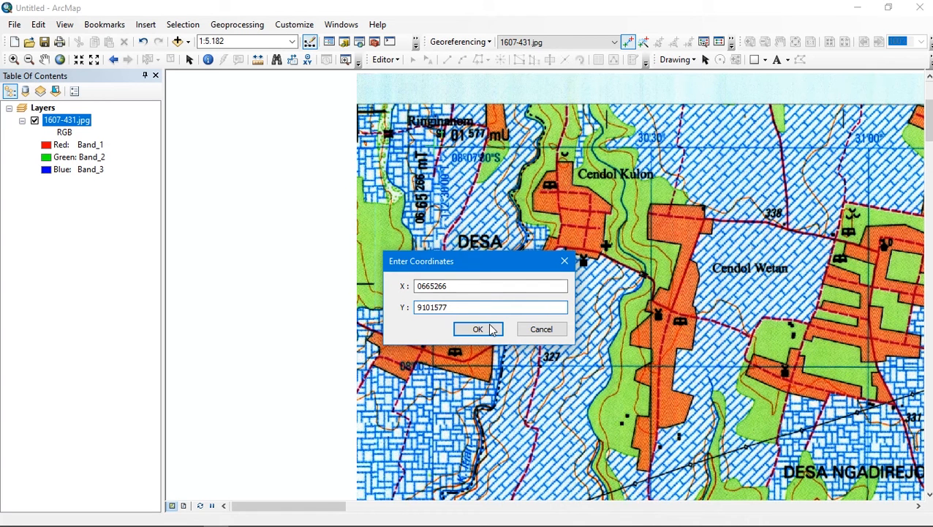
pyautogui.click(491, 330)
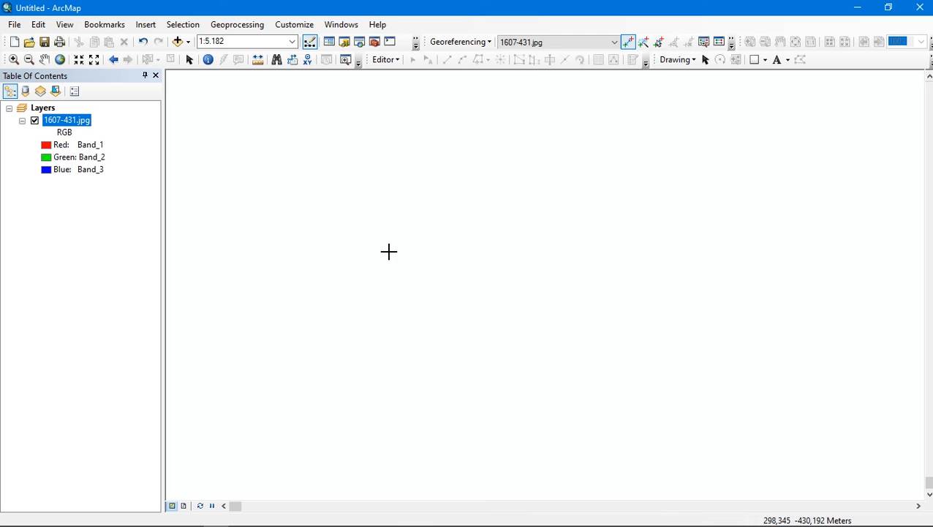
# - Add a second control point at the map sheet's upper-right grid corner with X 679042 and Y 9101524
pyautogui.click(60, 59)
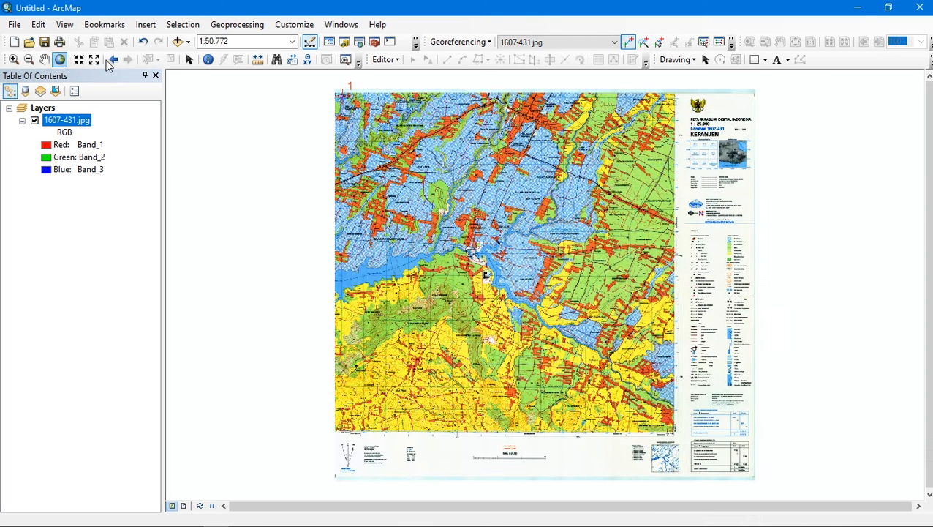
pyautogui.click(13, 59)
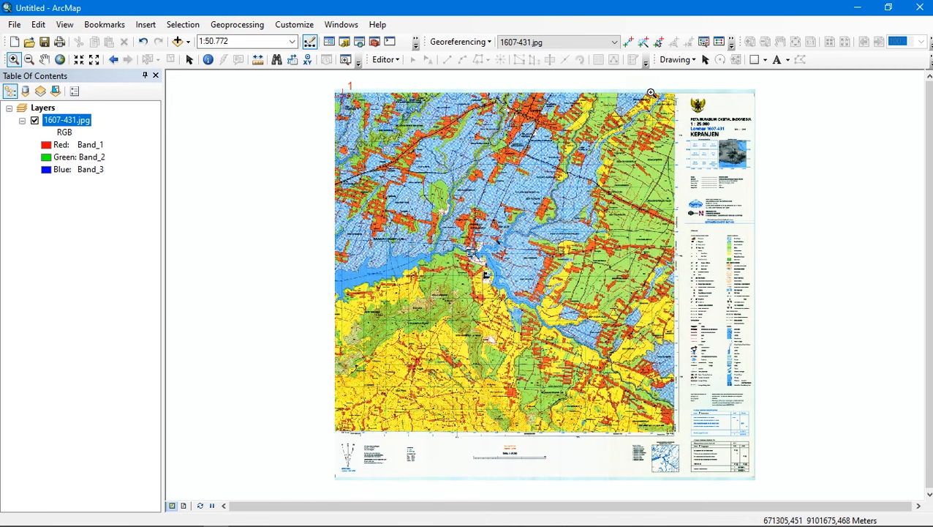
pyautogui.moveTo(633, 90); pyautogui.dragTo(686, 124)
pyautogui.click(628, 42)
# - Add a third control point at the map sheet's lower-right grid corner with X 0678986 and Y 9087700
pyautogui.click(60, 59)
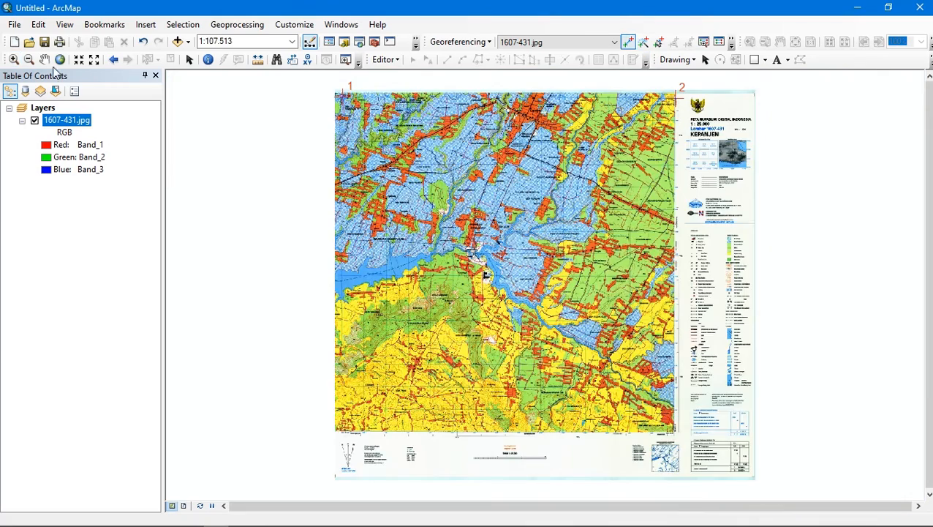
pyautogui.click(14, 59)
pyautogui.moveTo(638, 405); pyautogui.dragTo(689, 441)
pyautogui.click(628, 42)
pyautogui.click(667, 388)
pyautogui.rightClick(667, 388)
pyautogui.click(699, 396)
pyautogui.write('0678986')
pyautogui.moveTo(468, 271); pyautogui.dragTo(378, 275)
pyautogui.write('9087700')
pyautogui.click(468, 293)
# - Add a fourth control point at the map sheet's lower-left grid corner with X 0665215 and Y 9087754
pyautogui.click(60, 60)
pyautogui.click(13, 59)
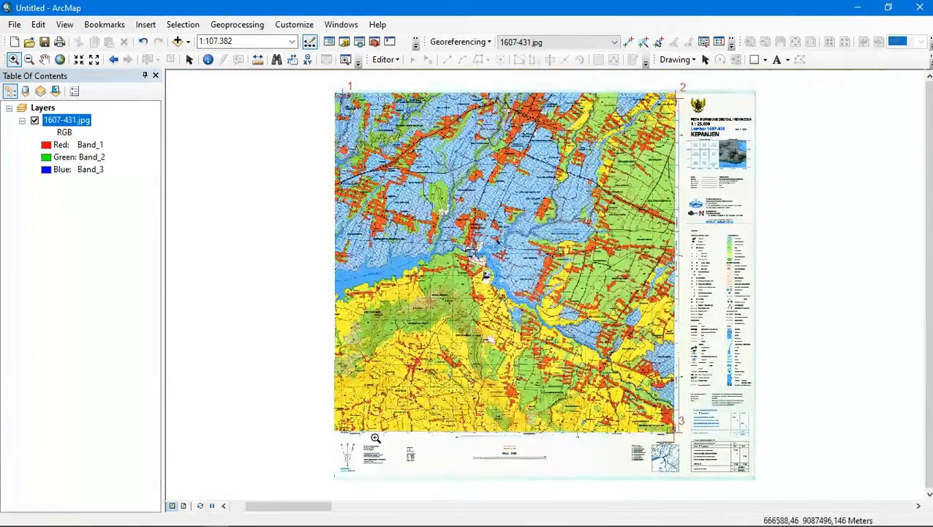
pyautogui.moveTo(329, 407); pyautogui.dragTo(375, 439)
pyautogui.click(628, 43)
pyautogui.click(390, 423)
pyautogui.rightClick(396, 425)
pyautogui.click(423, 433)
pyautogui.write('0665215')
pyautogui.moveTo(468, 271); pyautogui.dragTo(378, 273)
pyautogui.write('9087754')
pyautogui.click(468, 293)
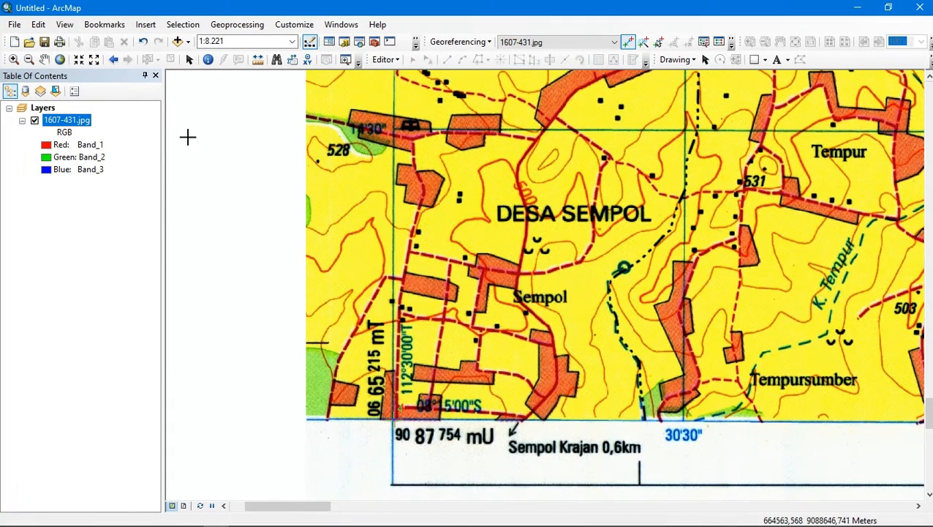
# - View the whole map sheet and check the total RMS error and residuals of the four control points in the link table
pyautogui.click(60, 59)
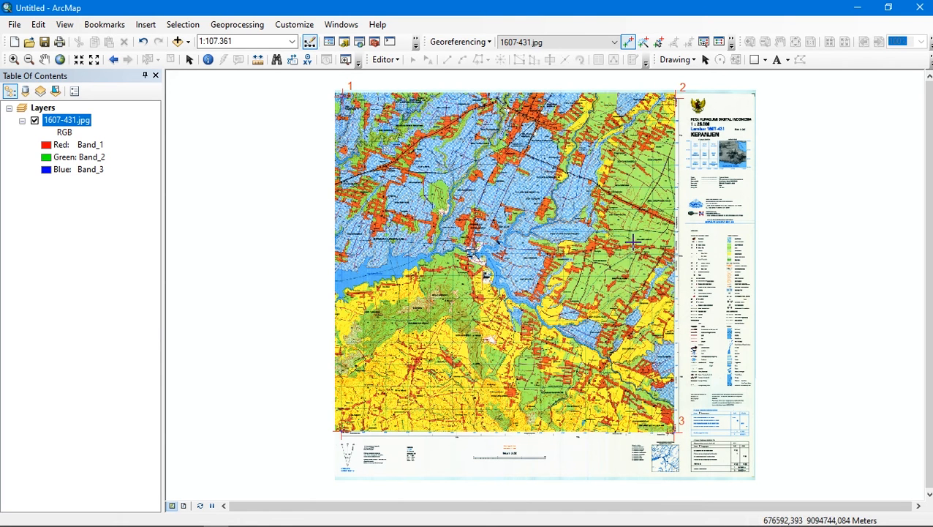
pyautogui.click(718, 44)
pyautogui.click(719, 44)
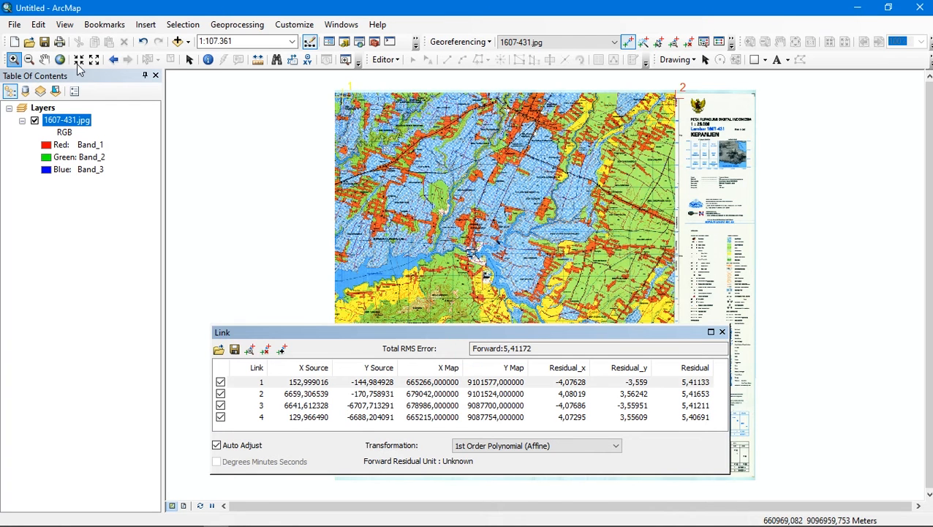
# - Shift control point 1 at the map sheet's upper-left grid corner slightly, to about X 665279 and Y 9101582
pyautogui.click(14, 60)
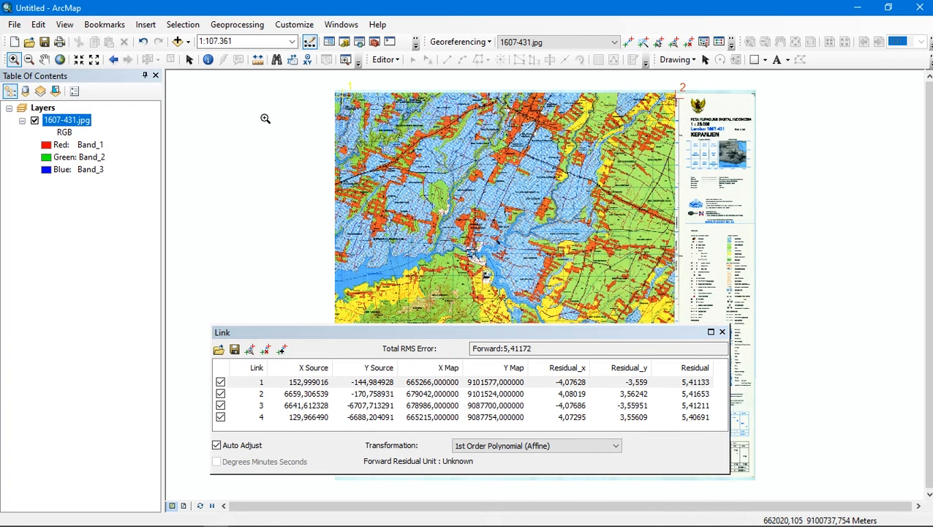
pyautogui.moveTo(328, 82); pyautogui.dragTo(381, 122)
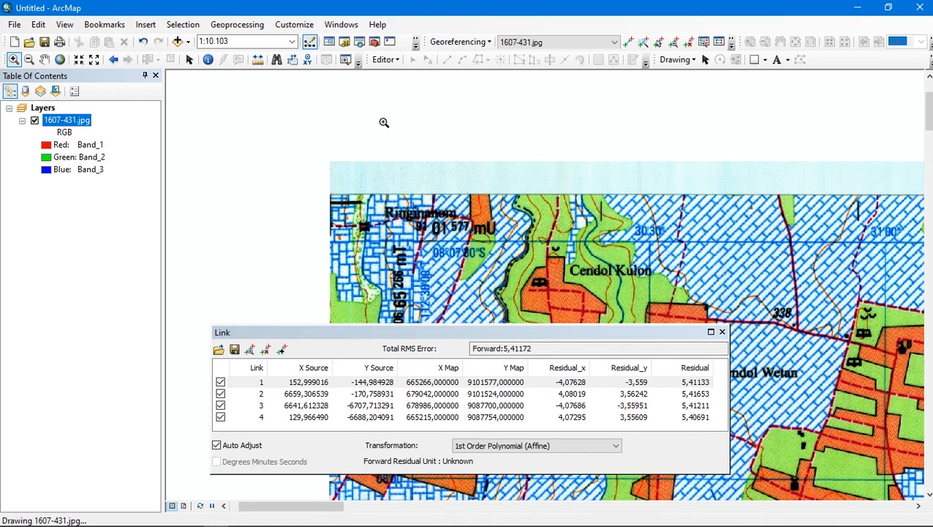
pyautogui.click(662, 43)
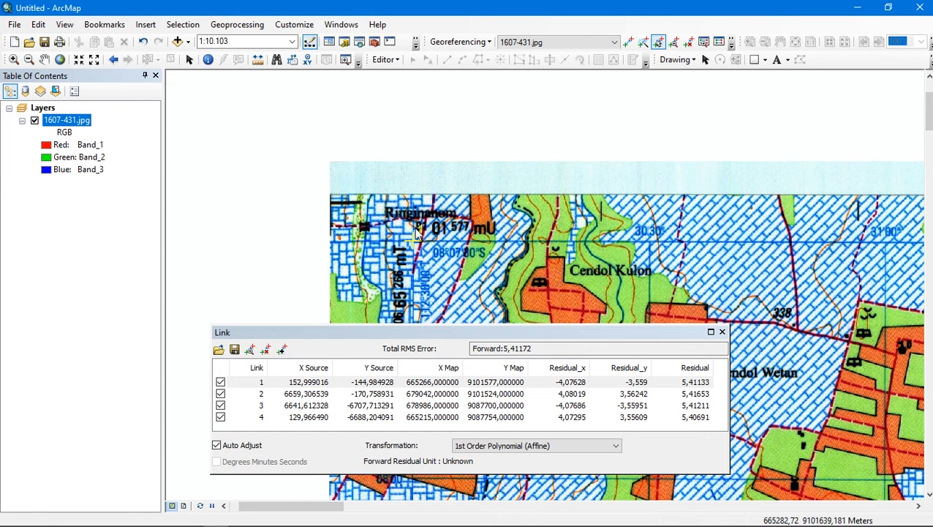
pyautogui.click(413, 243)
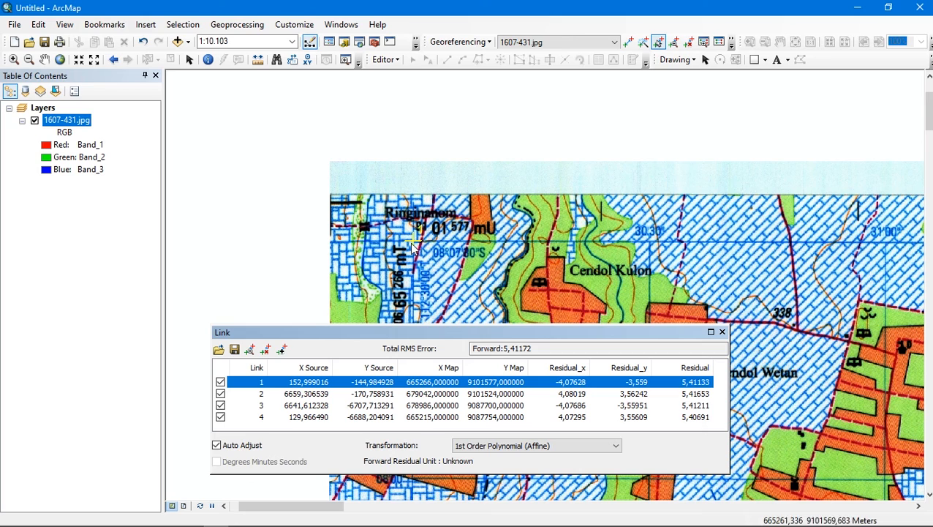
pyautogui.moveTo(414, 242); pyautogui.dragTo(417, 241)
# - Shift control point 2 at the map sheet's upper-right grid corner slightly, to about X 679040 and Y 9101515
pyautogui.click(60, 60)
pyautogui.click(14, 60)
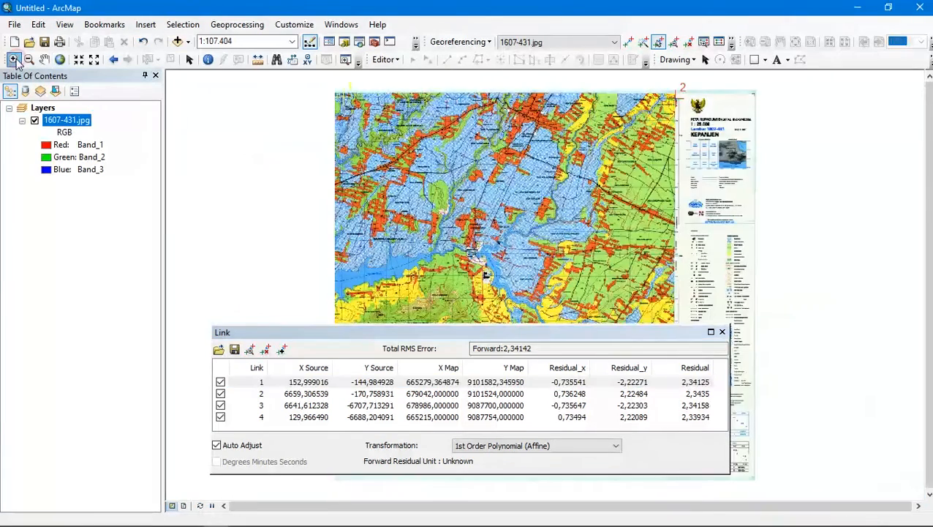
pyautogui.moveTo(653, 85); pyautogui.dragTo(712, 118)
pyautogui.click(658, 42)
pyautogui.moveTo(468, 256); pyautogui.dragTo(466, 254)
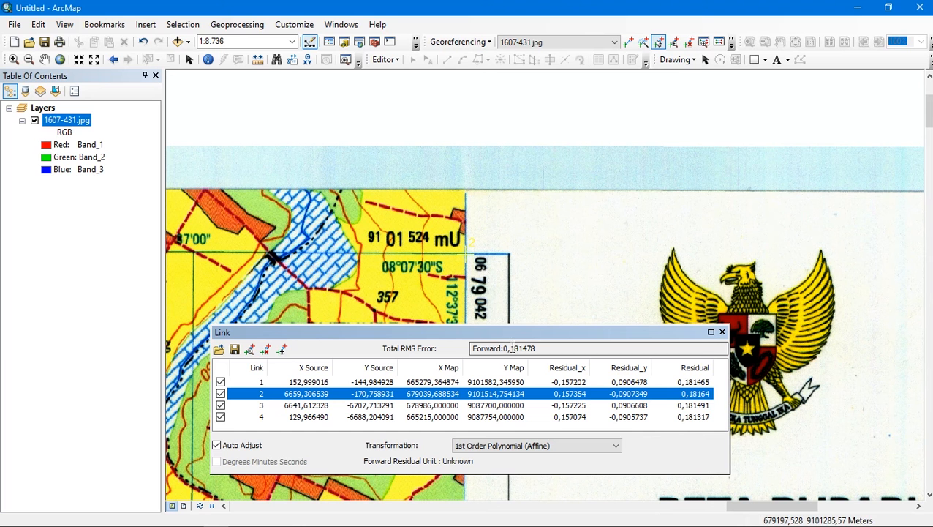
# - Close the link table and save the current warp to 1607-431.jpg with Update Georeferencing
pyautogui.click(722, 331)
pyautogui.click(60, 59)
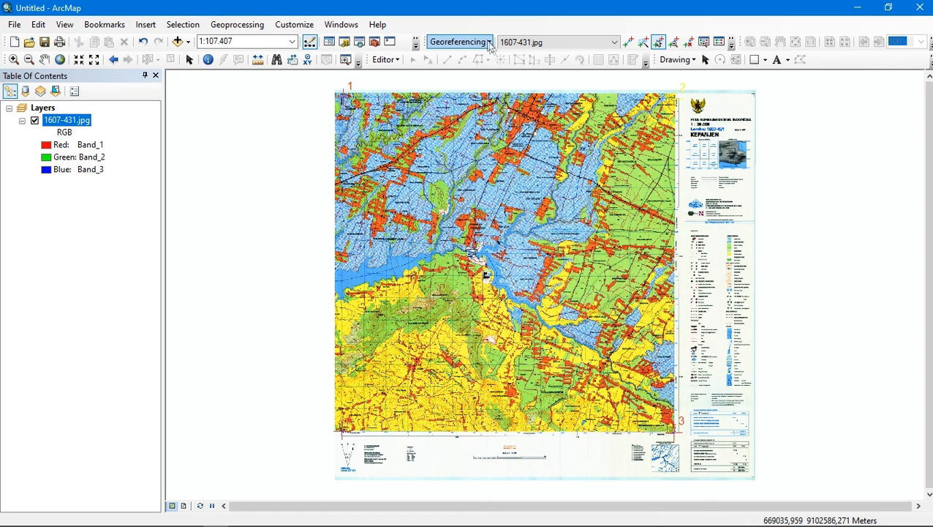
pyautogui.click(493, 47)
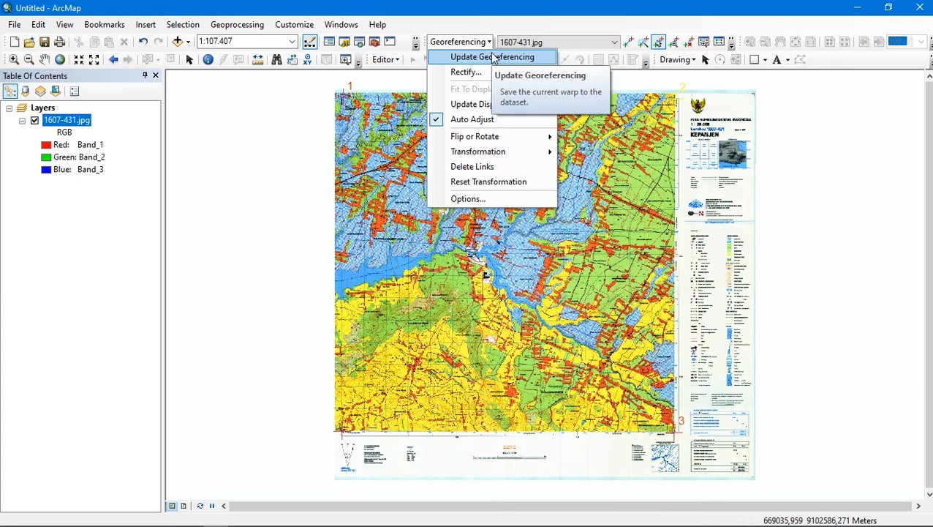
pyautogui.click(494, 58)
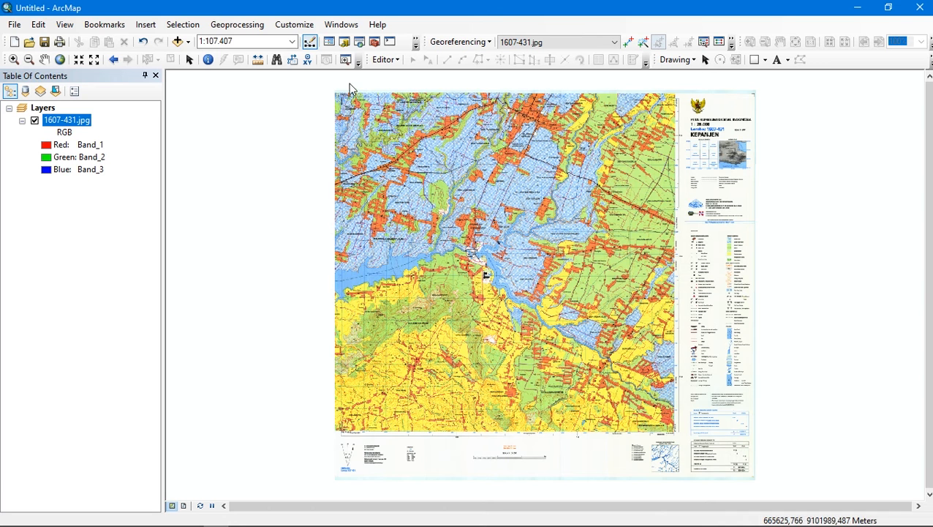
# - Start a new shapefile in the 1607-431 folder under F:\PROYEK PEMETAAN TEMATIK through the Catalog
pyautogui.click(345, 44)
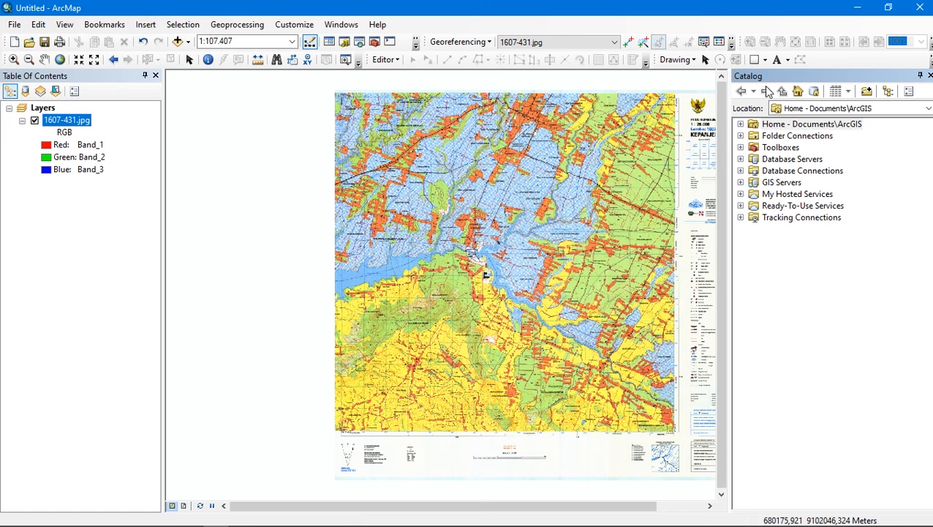
pyautogui.click(824, 137)
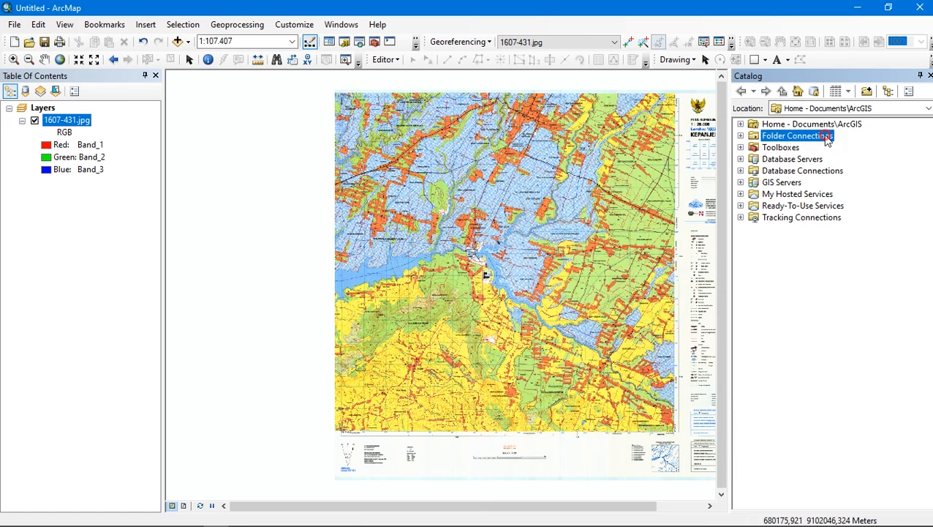
pyautogui.click(740, 136)
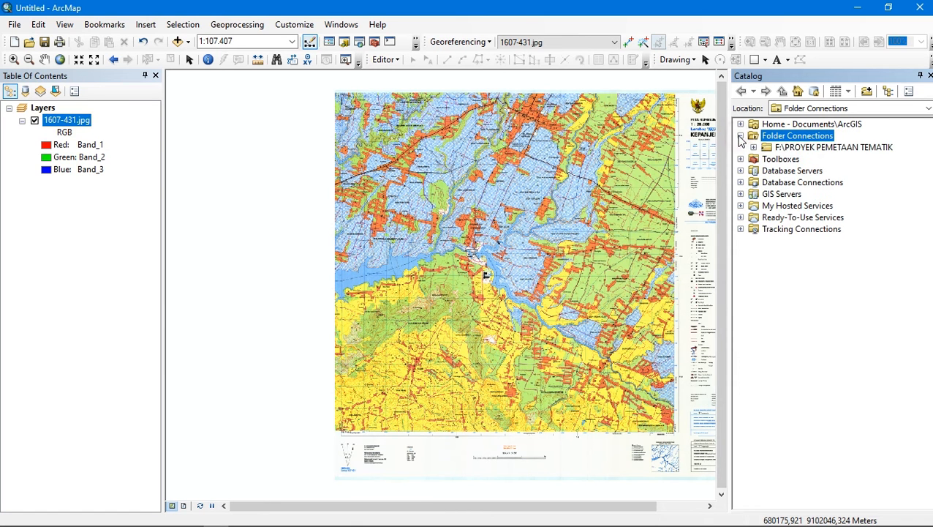
pyautogui.click(754, 147)
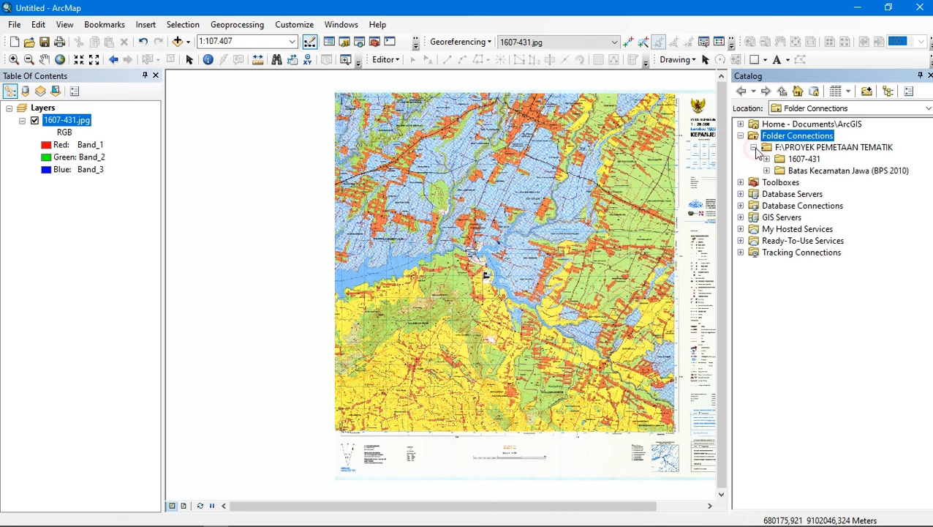
pyautogui.click(803, 159)
pyautogui.rightClick(803, 158)
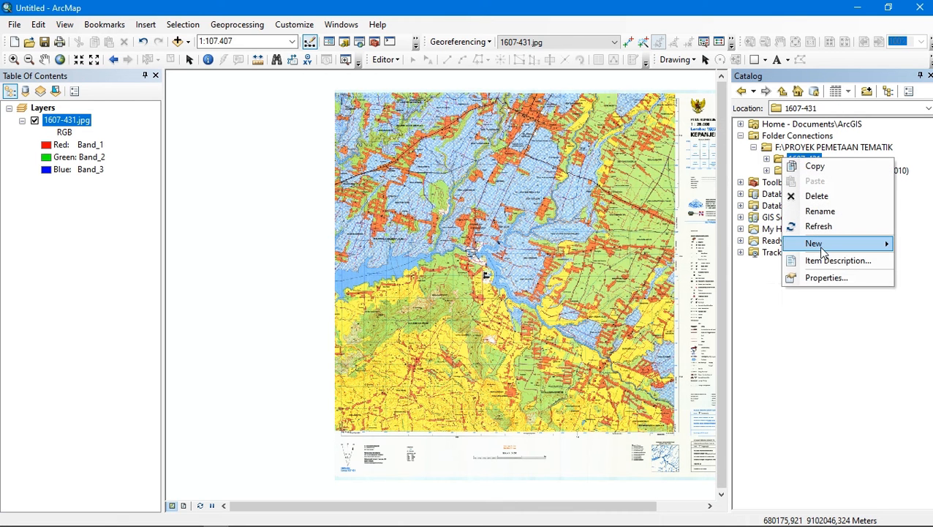
pyautogui.moveTo(804, 242)
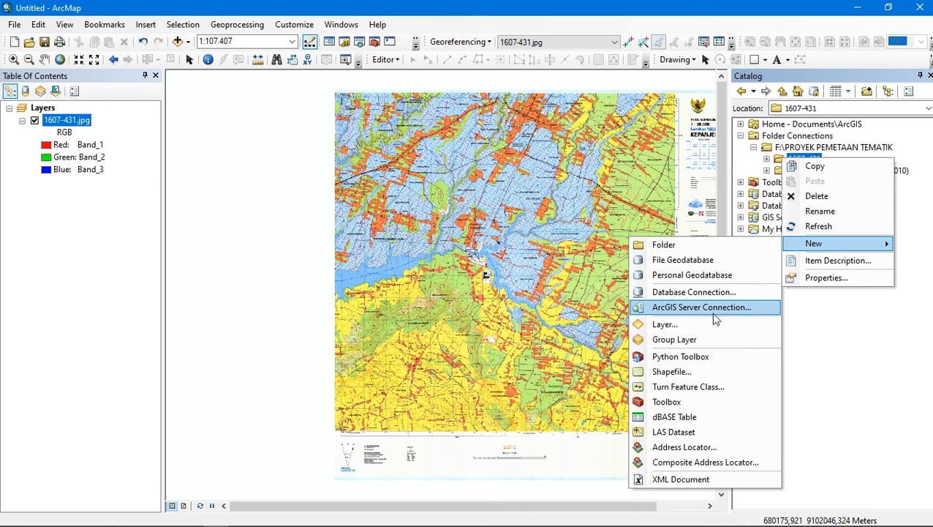
pyautogui.click(708, 373)
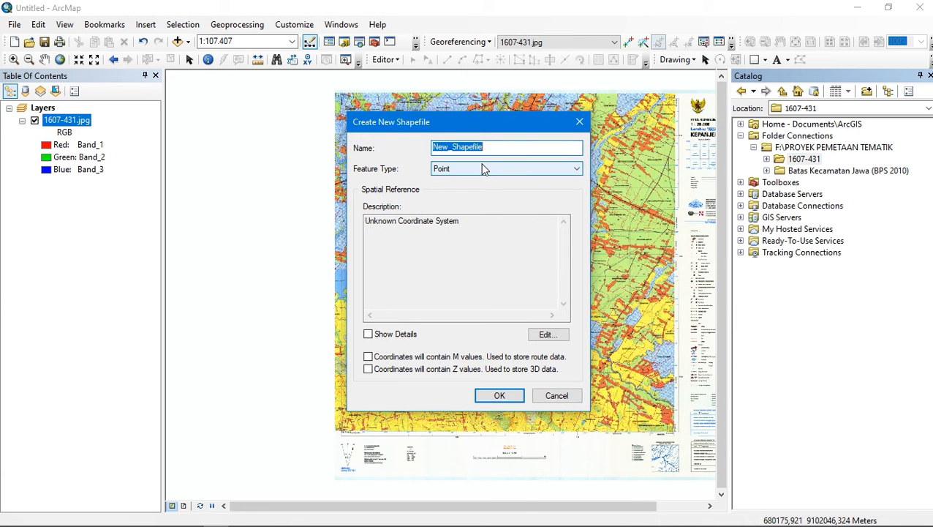
# - Name the new shapefile Kec_Kepanjen and set its feature type to Polygon
pyautogui.write('Kec_Kepanjen')
pyautogui.click(521, 149)
pyautogui.click(510, 168)
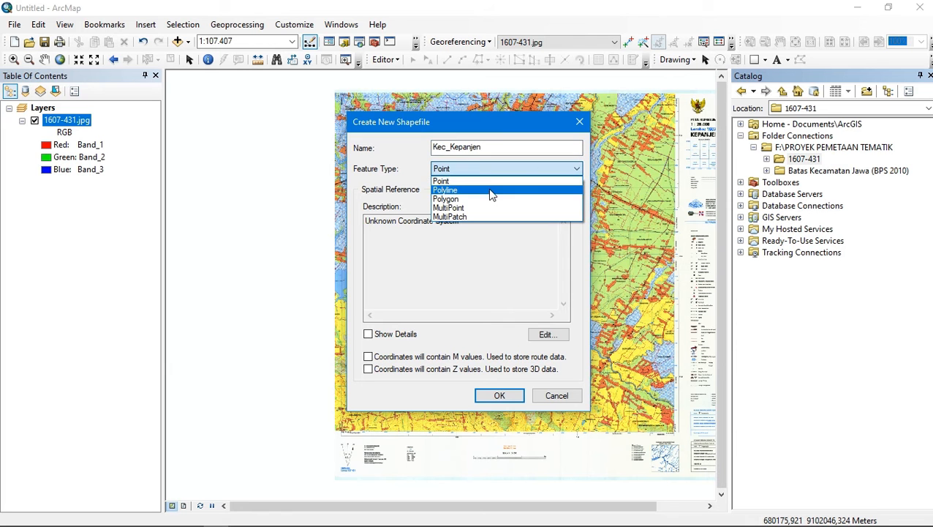
pyautogui.click(486, 196)
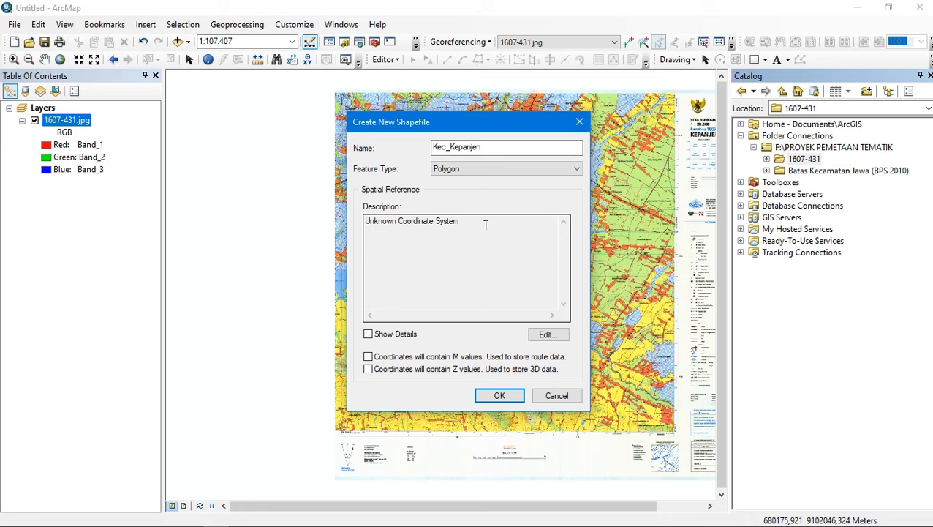
# - Assign WGS 1984 UTM Zone 49S as the shapefile's projected coordinate system and create the Kec_Kepanjen shapefile
pyautogui.click(545, 335)
pyautogui.click(338, 172)
pyautogui.scroll(-2, 382, 219)
pyautogui.doubleClick(383, 222)
pyautogui.moveTo(605, 210); pyautogui.dragTo(606, 228)
pyautogui.doubleClick(414, 220)
pyautogui.doubleClick(451, 245)
pyautogui.moveTo(607, 188); pyautogui.dragTo(610, 221)
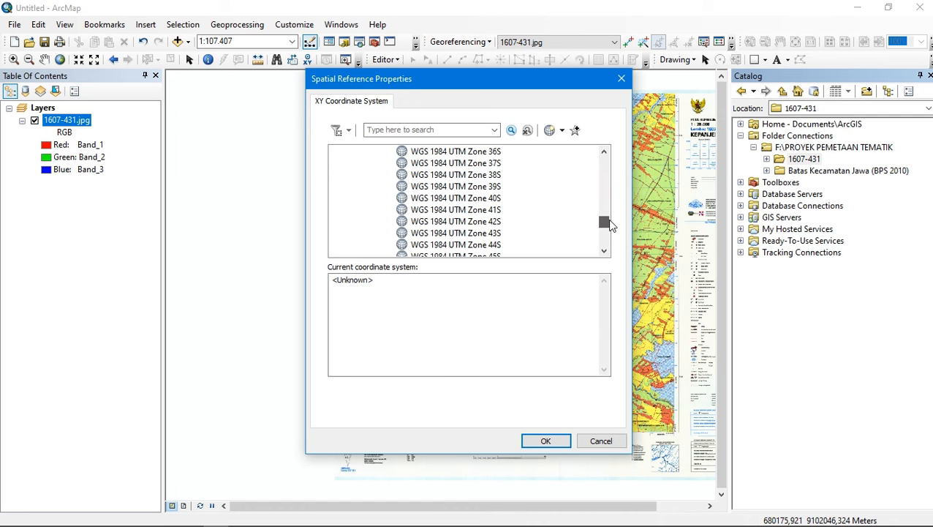
pyautogui.scroll(-2, 487, 223)
pyautogui.click(455, 222)
pyautogui.click(545, 440)
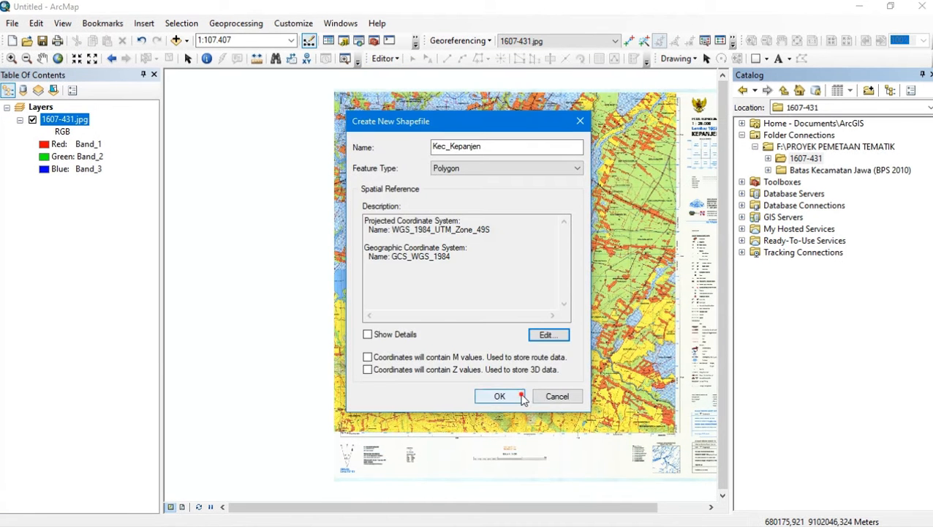
pyautogui.click(522, 397)
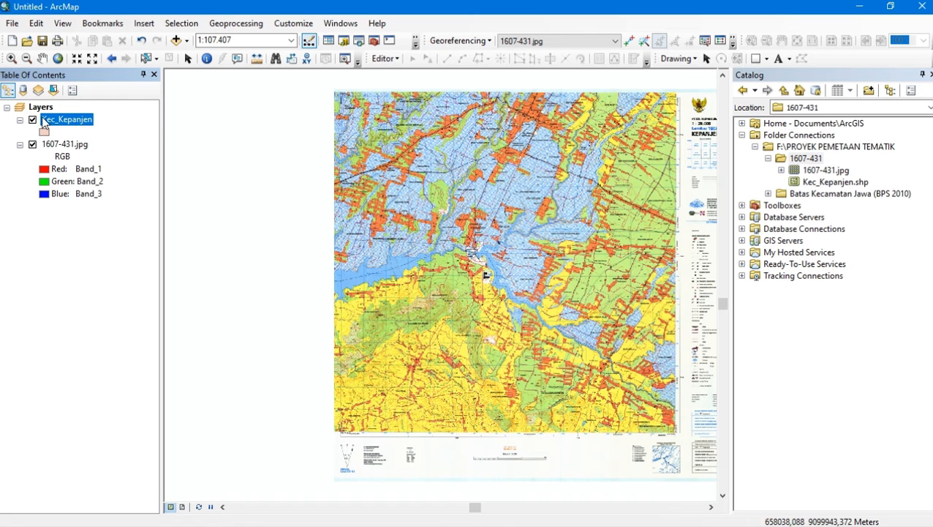
# - Close the Catalog and start an edit session for the Kec_Kepanjen layer
pyautogui.click(929, 75)
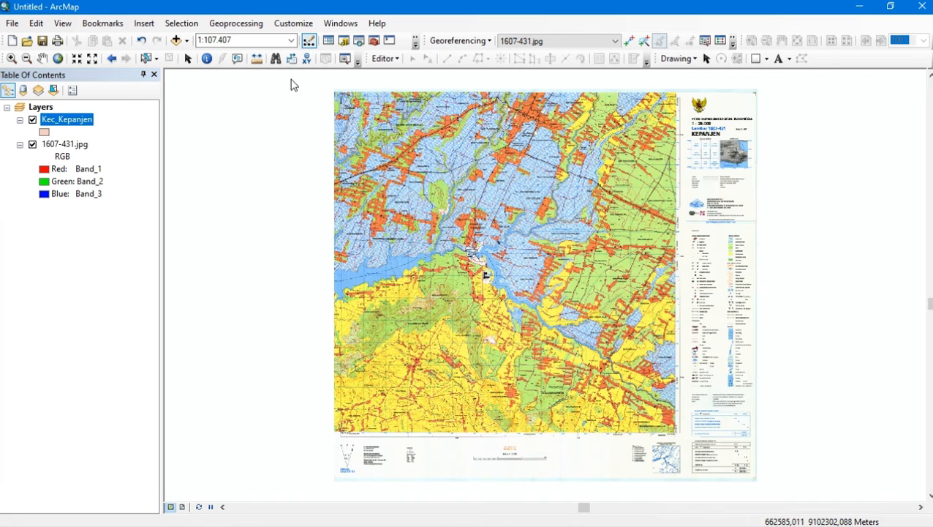
pyautogui.click(382, 58)
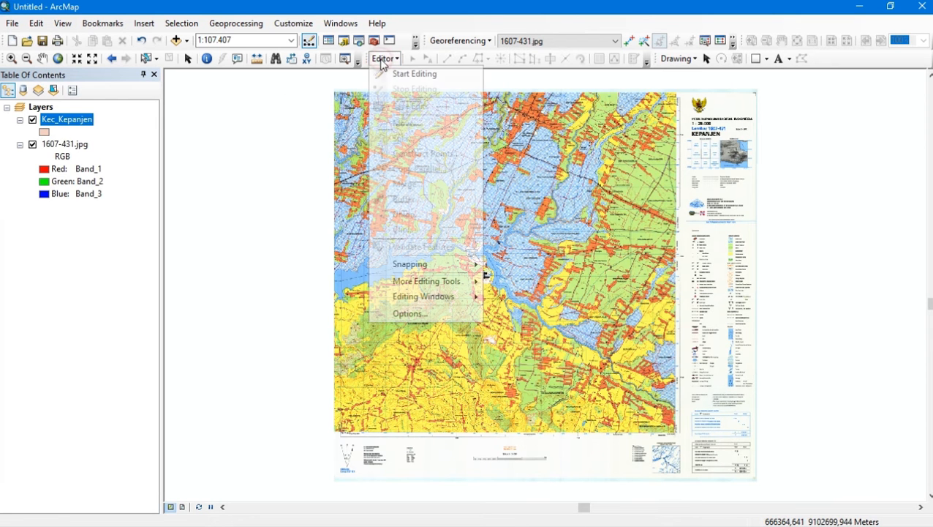
pyautogui.click(388, 73)
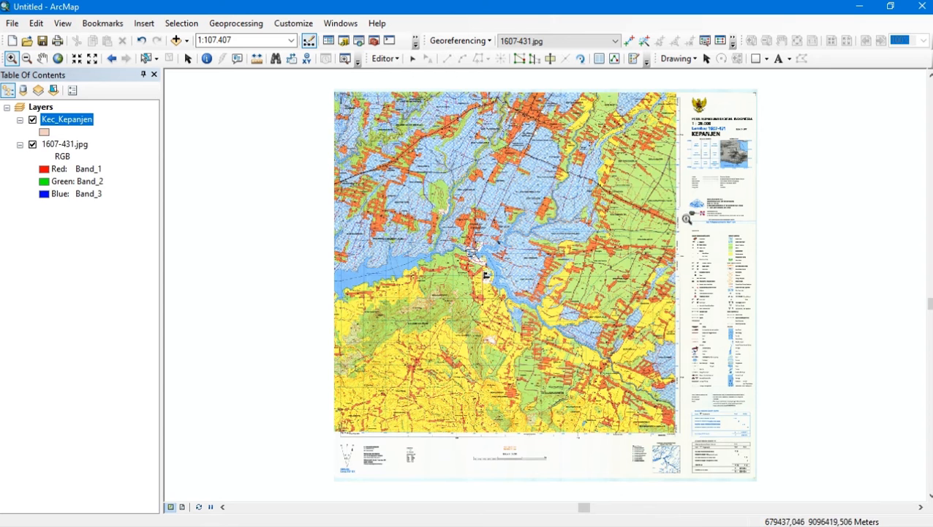
# - Examine the administrative boundary symbols (Batas Administrasi) in the map sheet's legend, then return to the full extent of 1607-431.jpg
pyautogui.moveTo(686, 219)
pyautogui.mouseDown()
pyautogui.moveTo(771, 294)
pyautogui.moveTo(756, 394)
pyautogui.mouseUp()
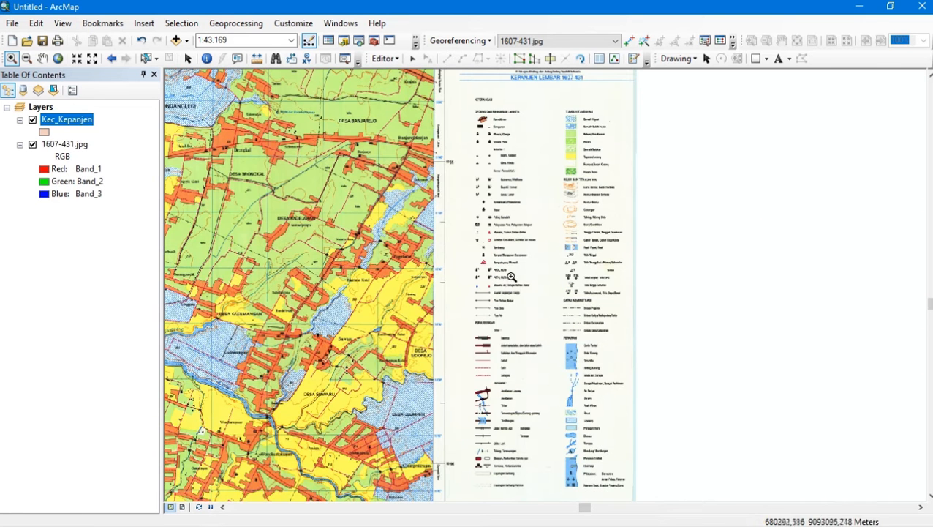
pyautogui.moveTo(560, 298)
pyautogui.mouseDown()
pyautogui.moveTo(623, 345)
pyautogui.moveTo(634, 337)
pyautogui.mouseUp()
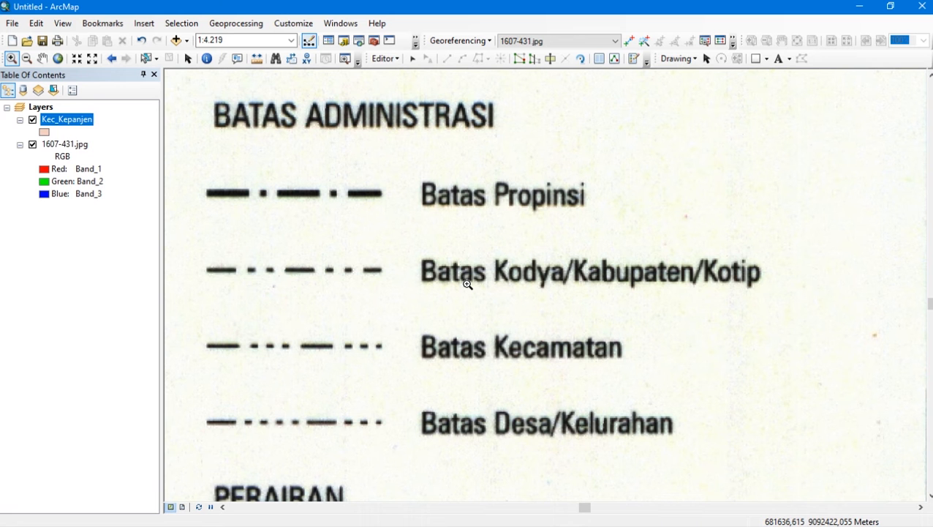
pyautogui.doubleClick(77, 146)
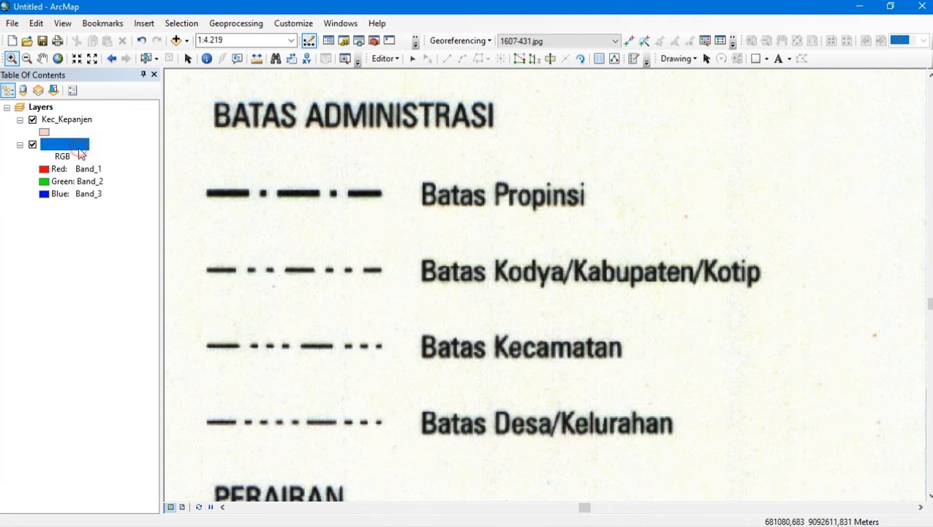
pyautogui.rightClick(78, 146)
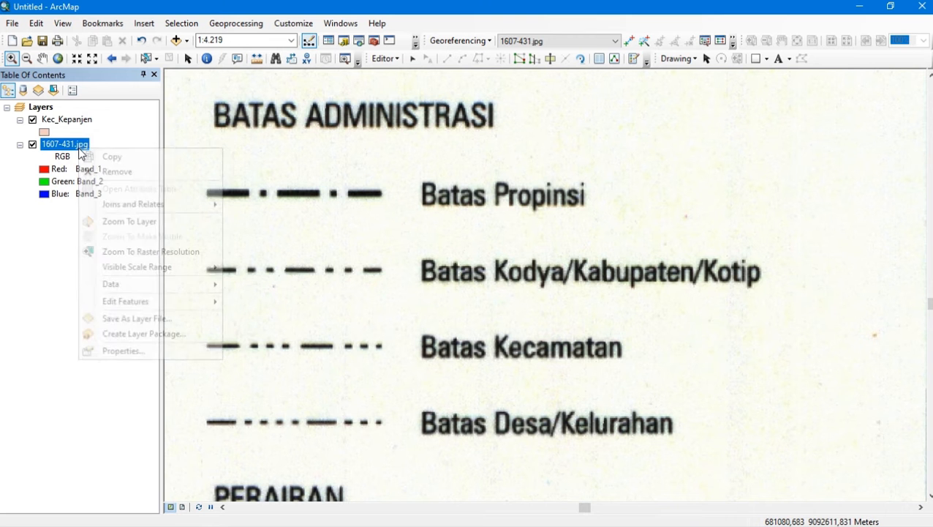
pyautogui.click(126, 223)
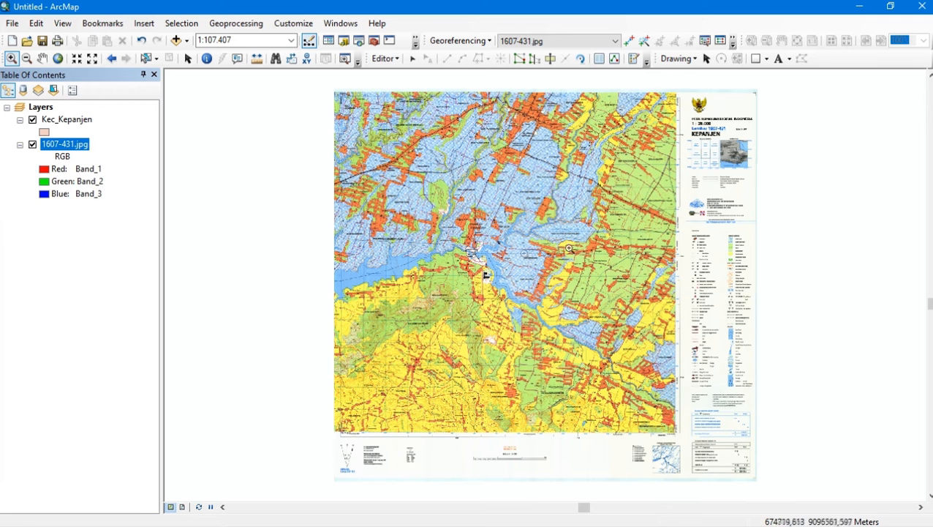
# - Select the Kec_Kepanjen layer and trace the Kecamatan Kepanjen boundary visually along the river to the map sheet's northern edge
pyautogui.click(69, 124)
pyautogui.moveTo(334, 91); pyautogui.dragTo(675, 429)
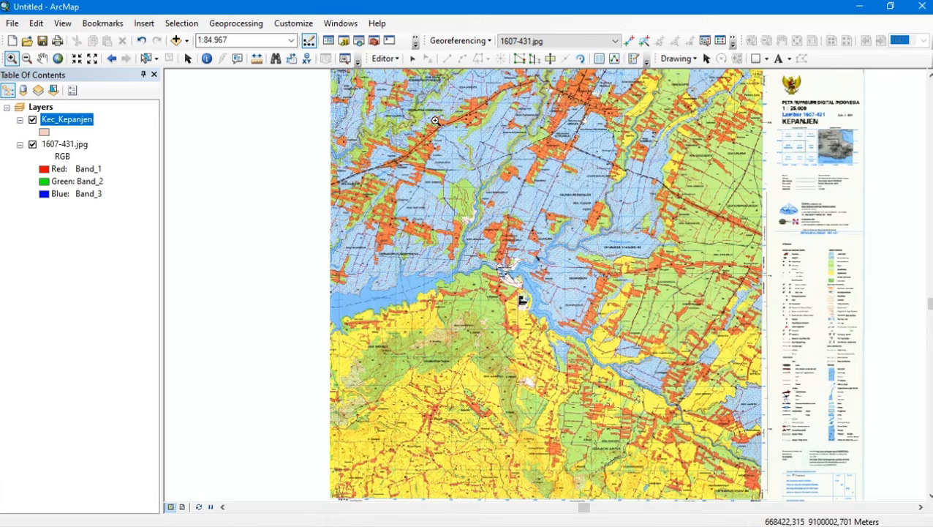
pyautogui.moveTo(415, 104); pyautogui.dragTo(723, 369)
pyautogui.moveTo(417, 128); pyautogui.dragTo(709, 342)
pyautogui.moveTo(344, 189); pyautogui.dragTo(712, 460)
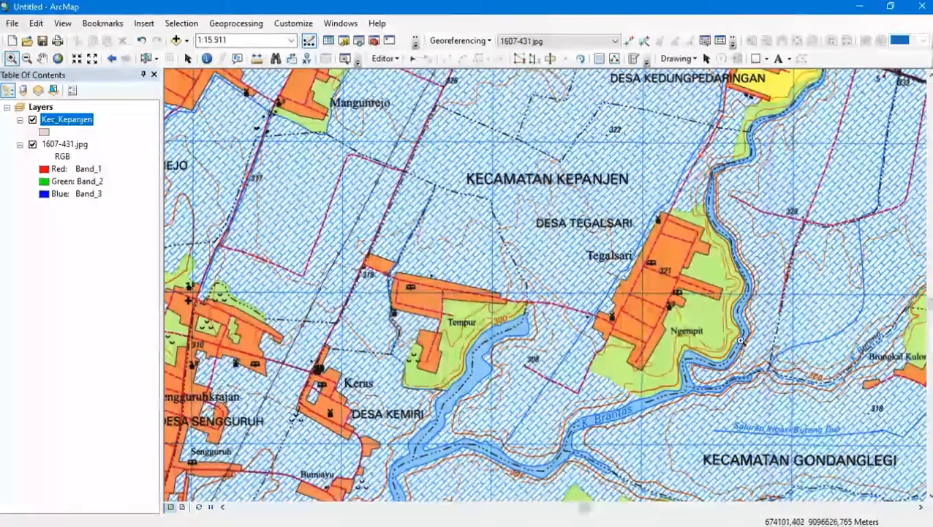
pyautogui.click(42, 58)
pyautogui.moveTo(715, 194); pyautogui.dragTo(646, 286)
pyautogui.moveTo(752, 167); pyautogui.dragTo(683, 262)
pyautogui.moveTo(690, 196); pyautogui.dragTo(630, 356)
pyautogui.moveTo(688, 156); pyautogui.dragTo(634, 372)
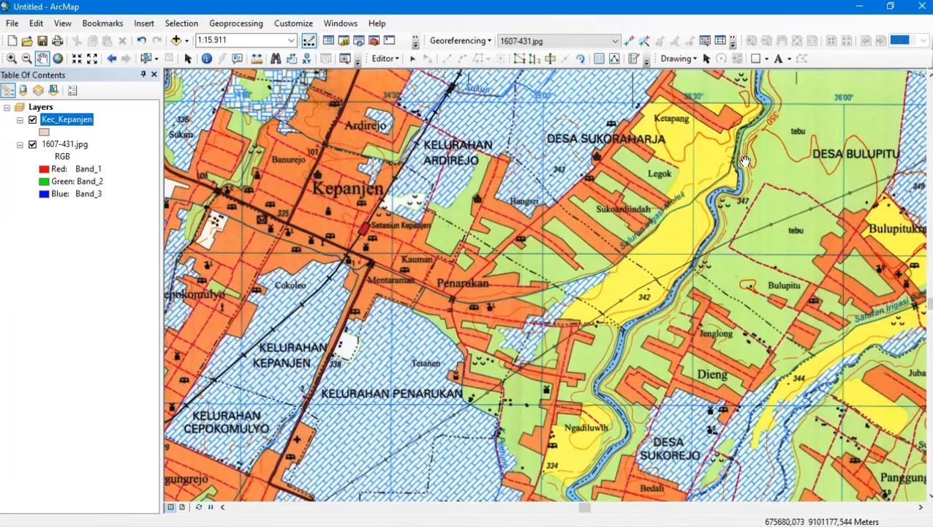
pyautogui.moveTo(745, 161); pyautogui.dragTo(658, 338)
pyautogui.moveTo(624, 213); pyautogui.dragTo(635, 69)
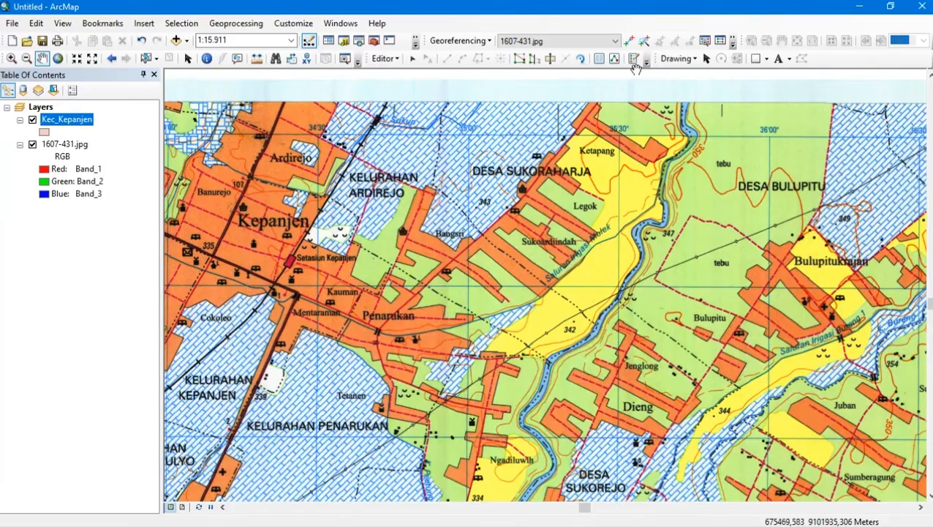
# - Start a Kec_Kepanjen polygon where the river meets the map's northern edge and trace its boundary downstream past Ketapang to Ngadiluwih
pyautogui.click(634, 60)
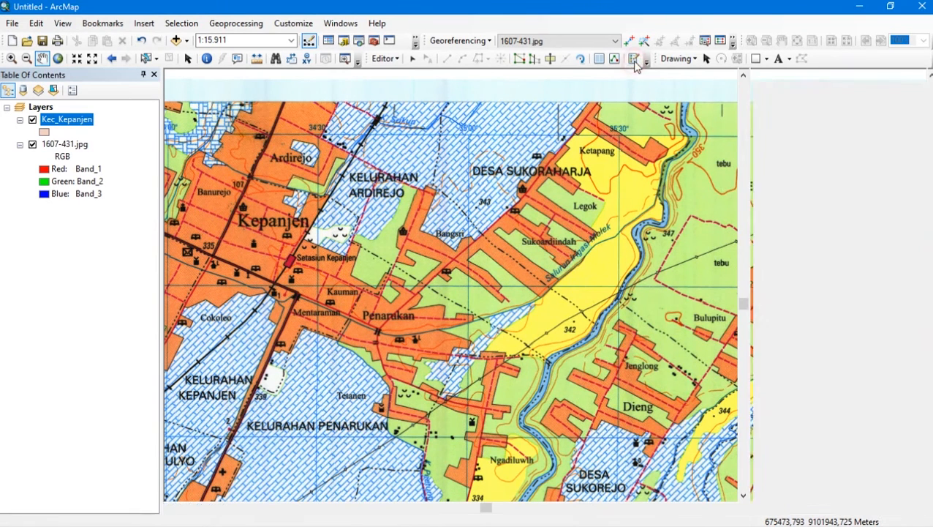
pyautogui.click(797, 121)
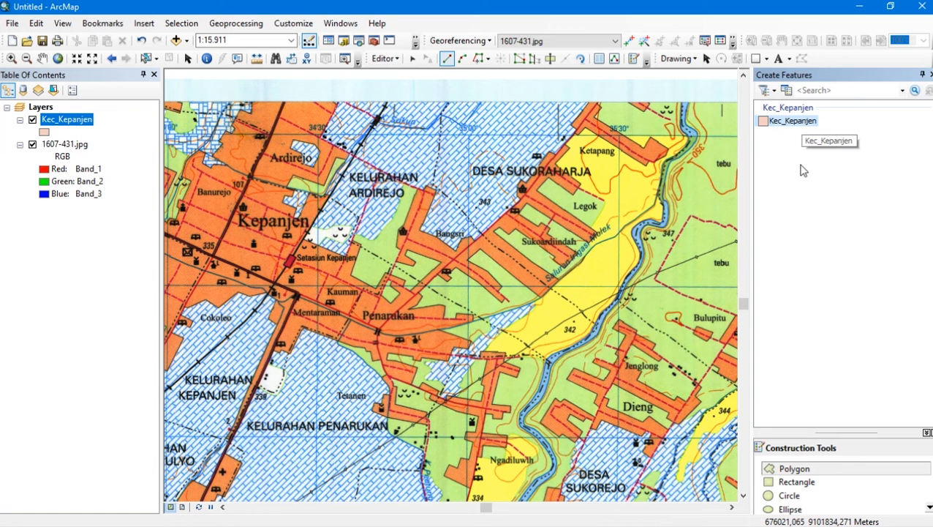
pyautogui.click(812, 473)
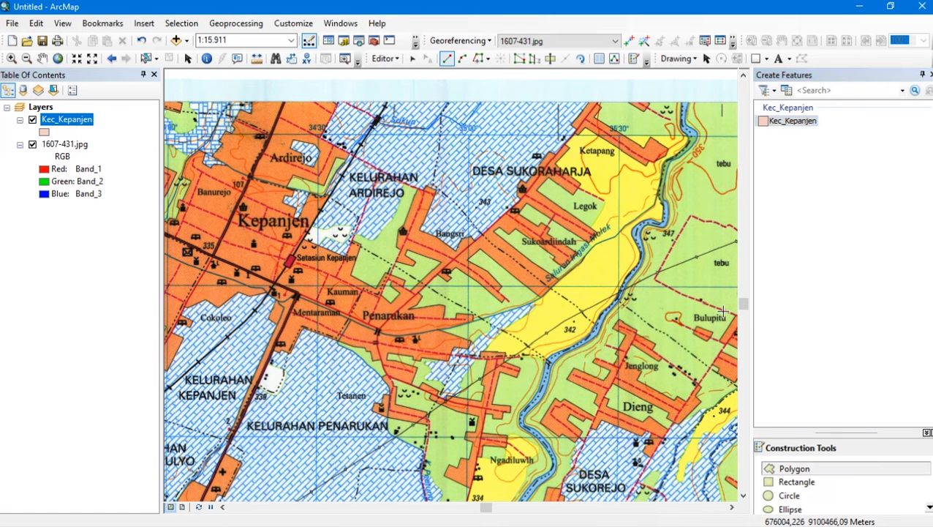
pyautogui.click(681, 104)
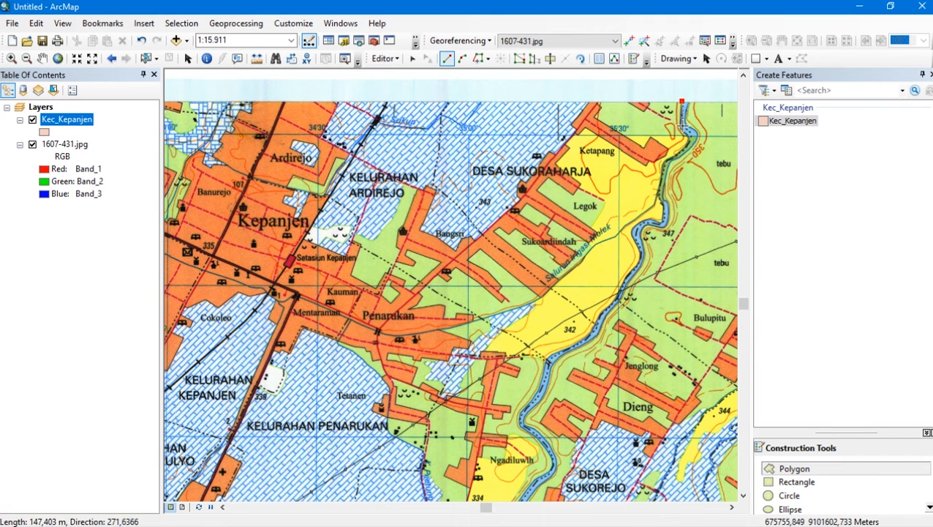
pyautogui.click(683, 127)
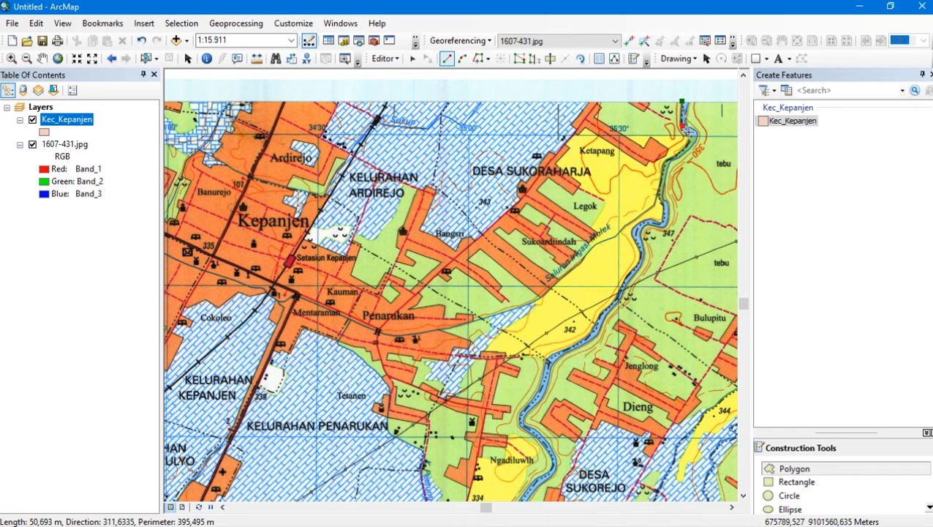
pyautogui.click(689, 132)
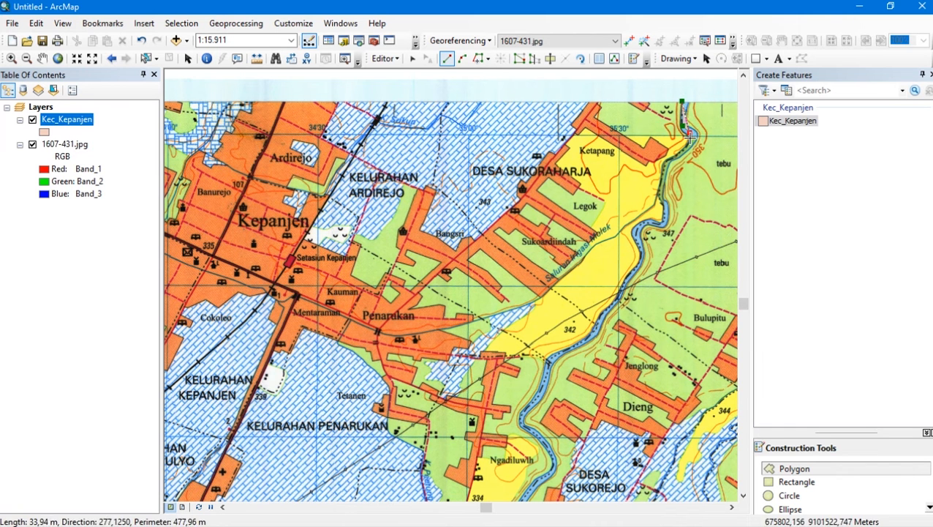
pyautogui.click(691, 138)
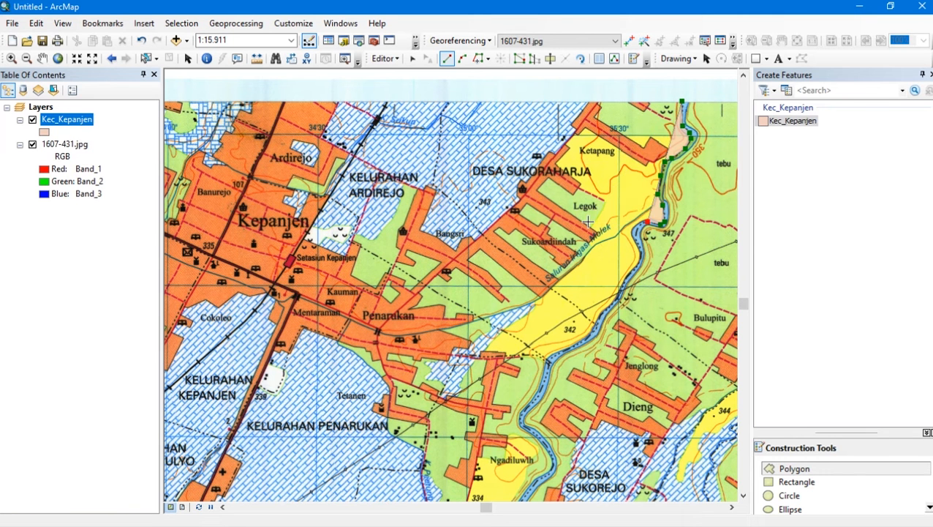
pyautogui.click(647, 220)
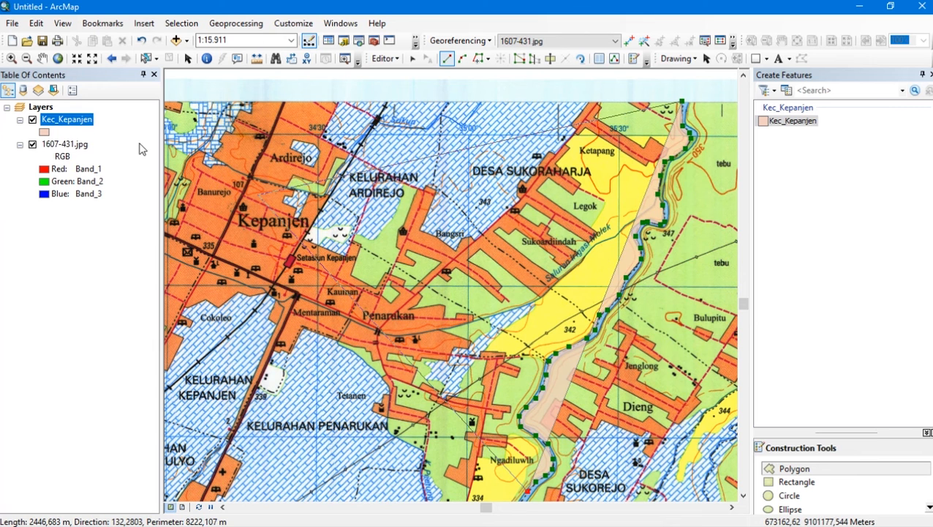
# - Continue the polygon sketch south along the river past Kedungpedaringan to the east side of Tegalsari
pyautogui.click(42, 59)
pyautogui.moveTo(381, 323); pyautogui.dragTo(506, 166)
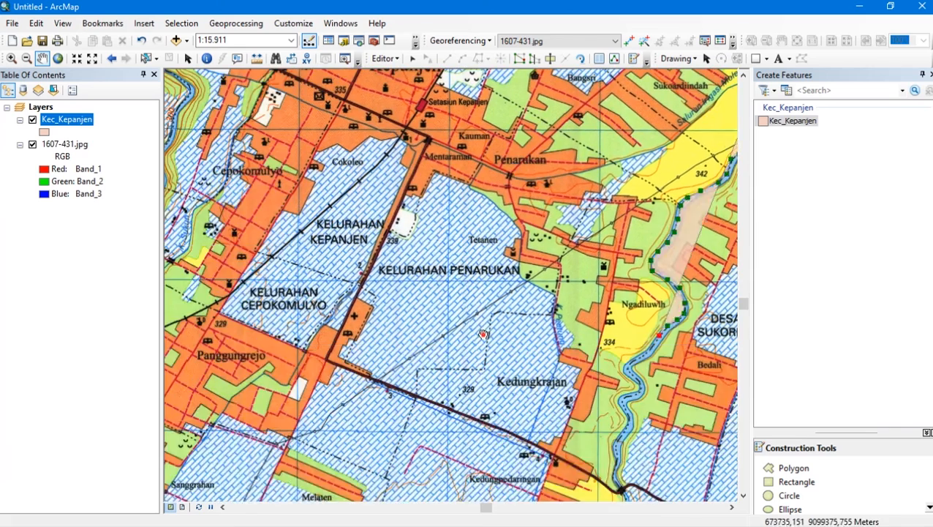
pyautogui.moveTo(483, 334); pyautogui.dragTo(520, 90)
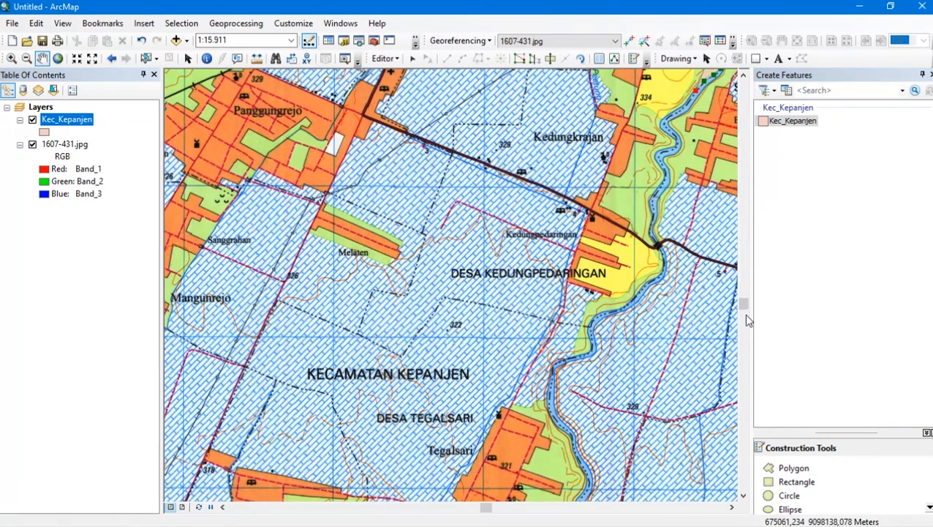
pyautogui.click(802, 471)
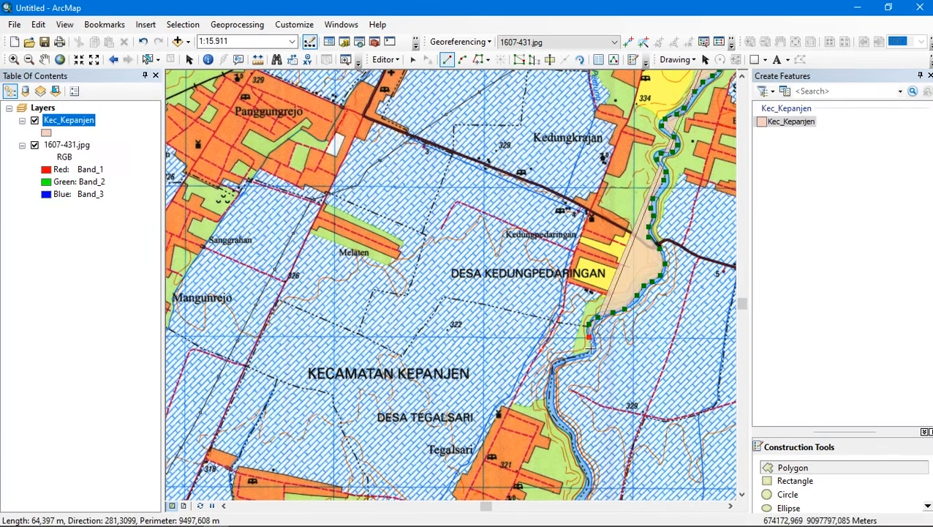
pyautogui.click(553, 365)
pyautogui.click(547, 401)
pyautogui.click(574, 454)
pyautogui.click(587, 475)
# - Extend the polygon sketch along the river bends around Ngempit and west to K. Brantas
pyautogui.click(45, 60)
pyautogui.moveTo(541, 471); pyautogui.dragTo(655, 94)
pyautogui.click(793, 468)
pyautogui.click(692, 124)
pyautogui.click(695, 145)
pyautogui.click(693, 156)
pyautogui.click(660, 175)
pyautogui.click(636, 175)
pyautogui.click(640, 205)
pyautogui.click(592, 218)
pyautogui.click(524, 245)
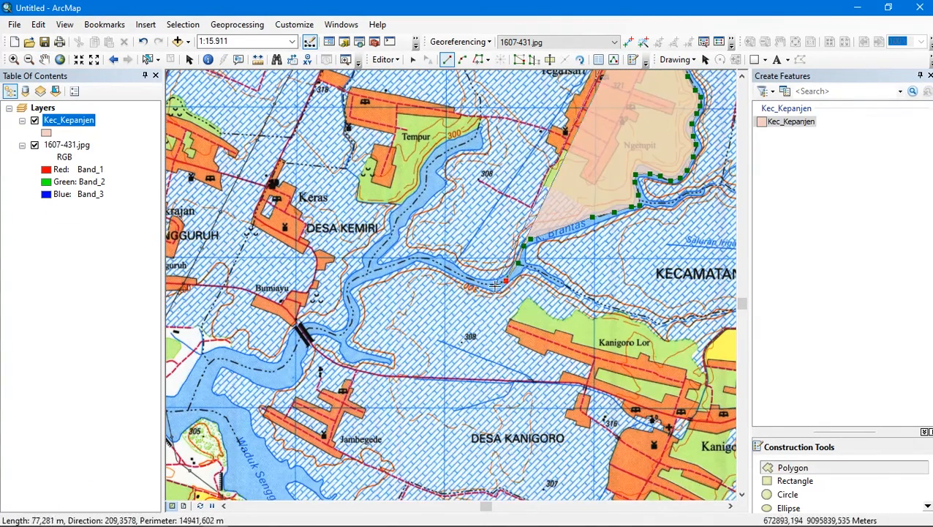
# - Trace the polygon boundary west along the river south of Desa Kemiri and into Waduk Sengguruh
pyautogui.click(465, 279)
pyautogui.click(405, 260)
pyautogui.click(376, 268)
pyautogui.click(347, 292)
pyautogui.click(346, 330)
pyautogui.click(310, 329)
pyautogui.click(281, 371)
pyautogui.click(210, 360)
# - Continue the polygon boundary through the reservoir, passing north of PLTA Sengguruh
pyautogui.click(44, 60)
pyautogui.moveTo(334, 346); pyautogui.dragTo(786, 105)
pyautogui.click(793, 467)
pyautogui.click(650, 146)
pyautogui.click(639, 169)
pyautogui.click(625, 171)
pyautogui.click(596, 163)
pyautogui.click(576, 157)
pyautogui.click(561, 155)
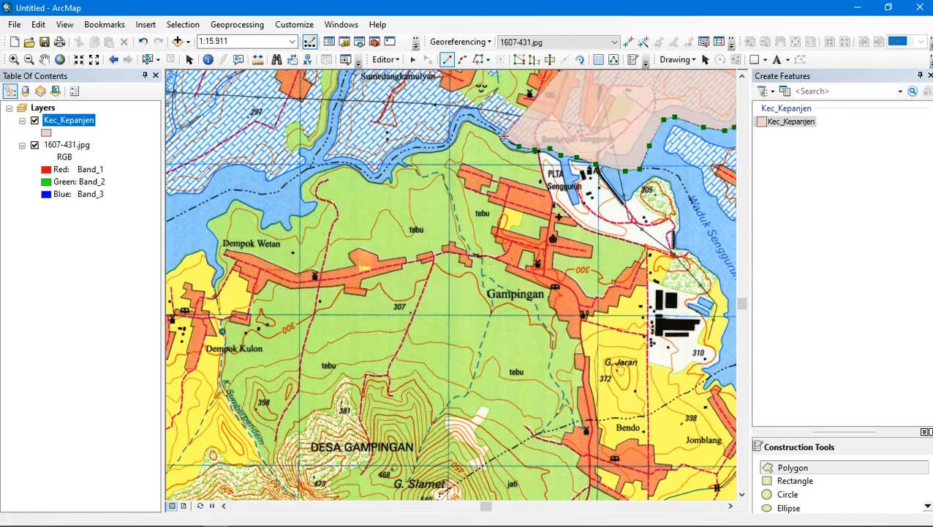
# - Trace the polygon boundary west along the river north of Gampingan and turn it north beyond Sumedangkamulyan
pyautogui.click(445, 145)
pyautogui.click(383, 168)
pyautogui.click(357, 170)
pyautogui.click(311, 168)
pyautogui.click(327, 140)
pyautogui.click(345, 74)
# - Trace the polygon boundary north along the river on the west side of Desa Jenggolo toward Pesantren
pyautogui.click(44, 59)
pyautogui.moveTo(381, 89); pyautogui.dragTo(360, 488)
pyautogui.click(793, 467)
pyautogui.click(338, 453)
pyautogui.click(355, 412)
pyautogui.click(346, 359)
pyautogui.click(372, 308)
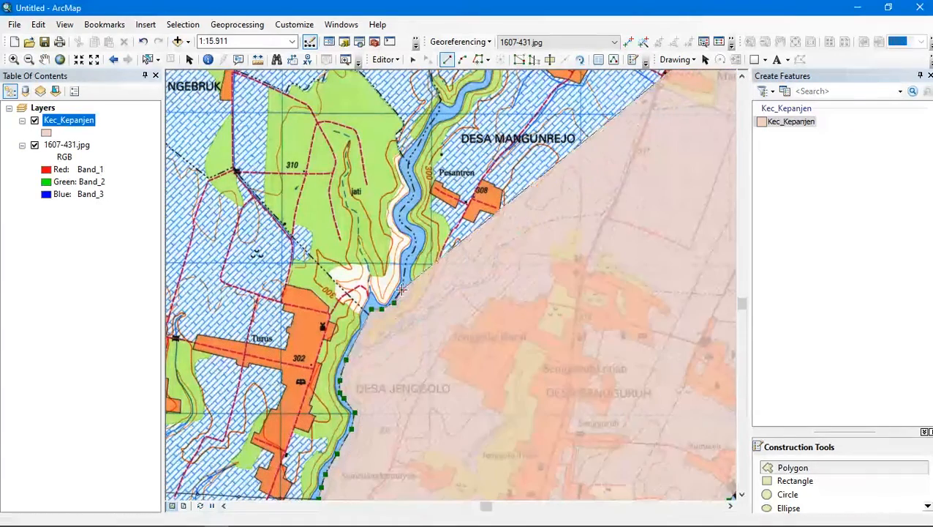
pyautogui.click(405, 277)
pyautogui.click(404, 225)
# - Trace the polygon boundary north between Desa Slorok and Desa Panggungrejo, following the dash-dot line past Tegaron
pyautogui.moveTo(400, 220); pyautogui.dragTo(414, 406)
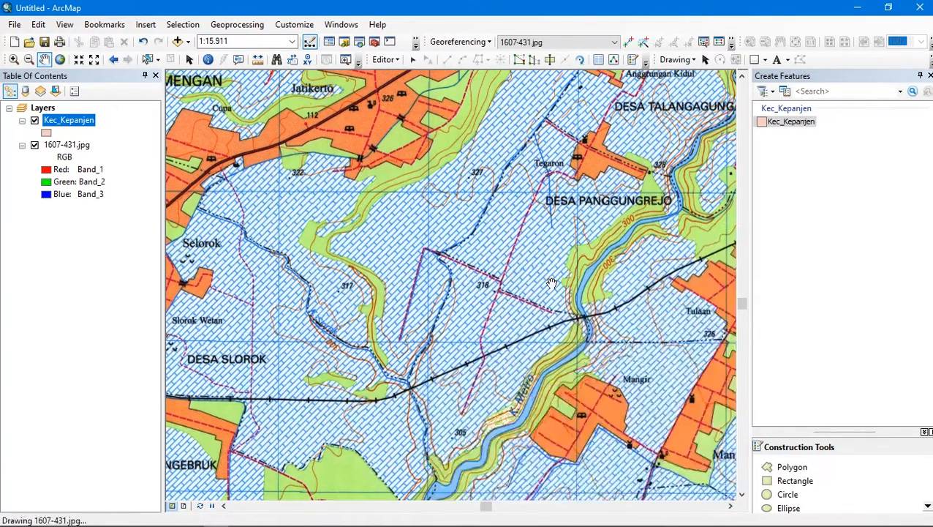
pyautogui.click(417, 404)
pyautogui.click(410, 372)
pyautogui.click(431, 340)
pyautogui.click(450, 294)
pyautogui.click(438, 255)
pyautogui.click(474, 230)
pyautogui.click(498, 187)
pyautogui.click(563, 92)
# - Trace the last western stretch east of Desa Jatikerto up to the map's northern edge and finish the polygon
pyautogui.click(45, 60)
pyautogui.moveTo(545, 117); pyautogui.dragTo(390, 428)
pyautogui.click(792, 467)
pyautogui.click(433, 367)
pyautogui.click(416, 317)
pyautogui.click(403, 277)
pyautogui.click(393, 226)
pyautogui.click(378, 174)
pyautogui.doubleClick(379, 174)
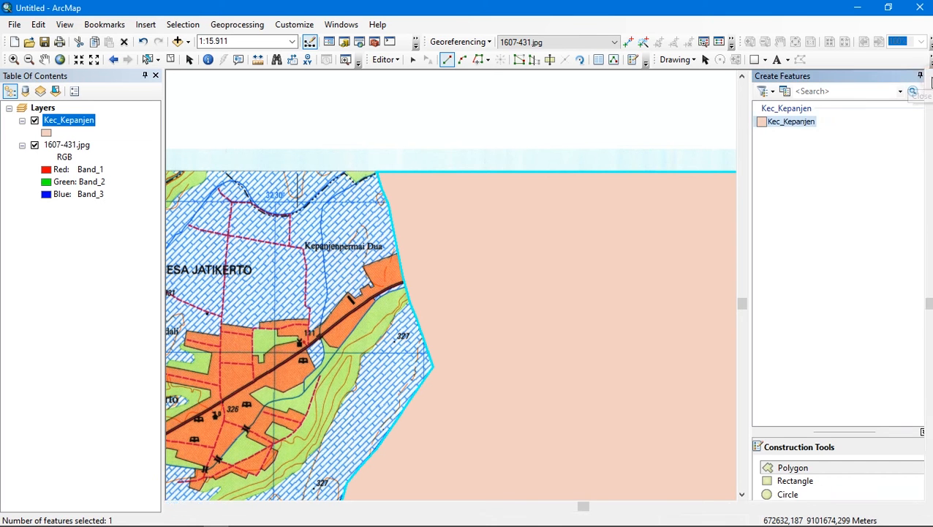
# - Close the Create Features window and zoom to the full extent of the Kec_Kepanjen layer
pyautogui.click(929, 76)
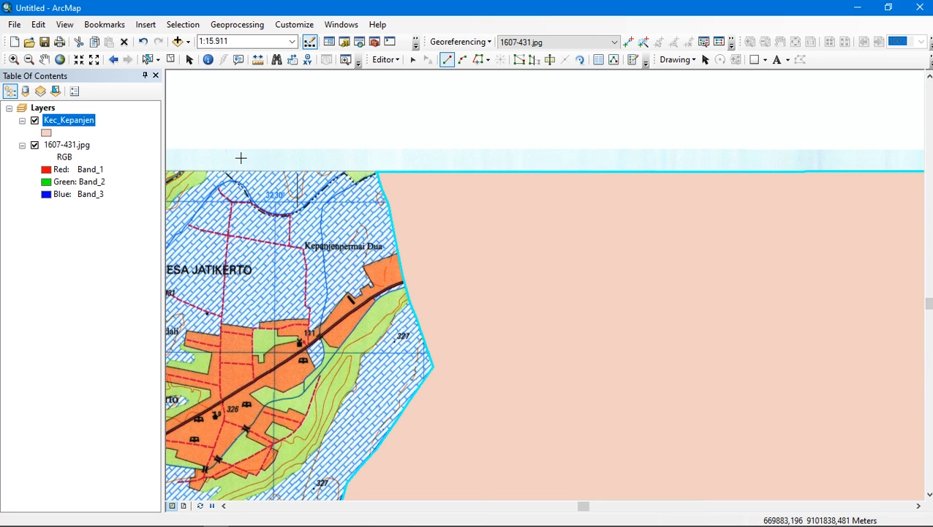
pyautogui.rightClick(77, 122)
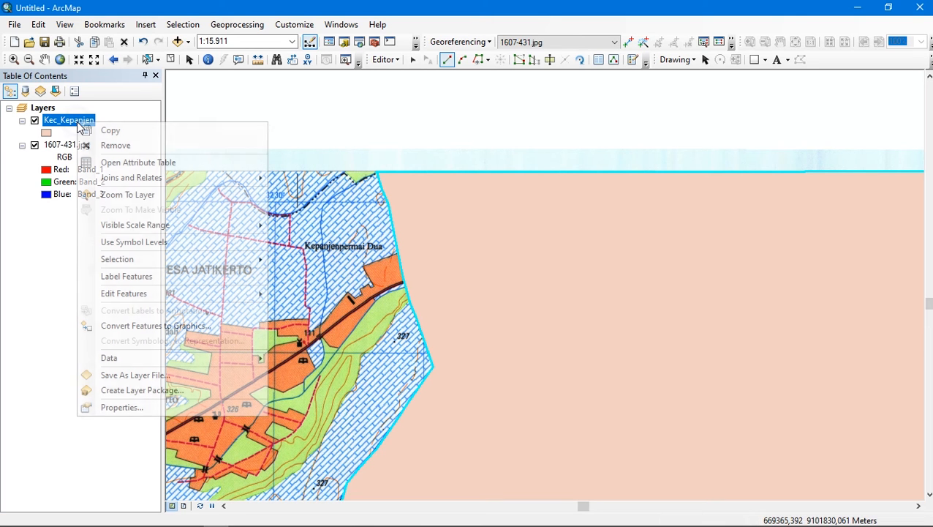
pyautogui.click(132, 197)
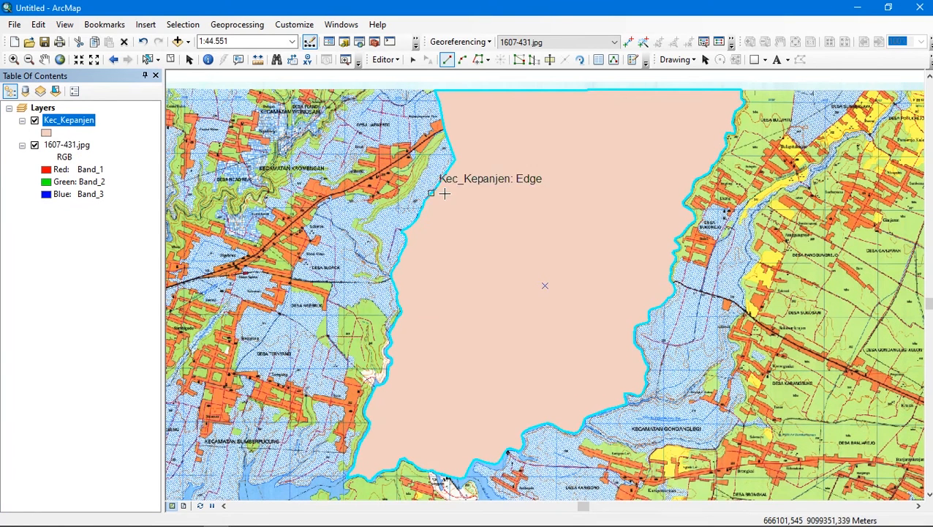
# - Symbolize the Kec_Kepanjen layer with no fill colour and a red outline of width 2
pyautogui.click(46, 135)
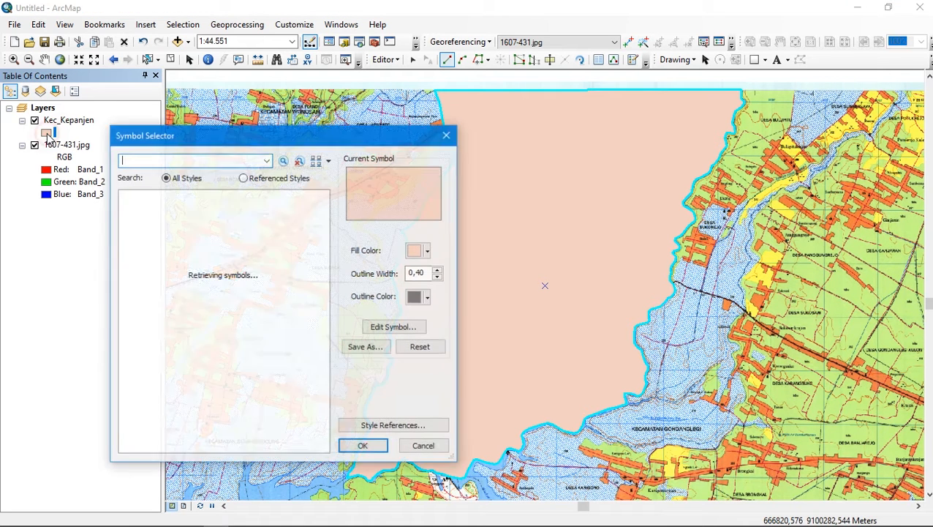
pyautogui.click(429, 252)
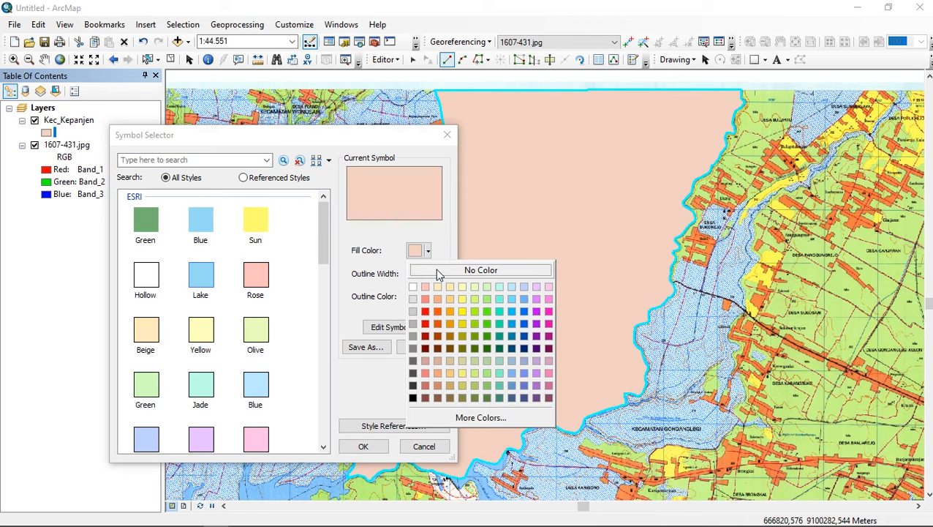
pyautogui.click(437, 270)
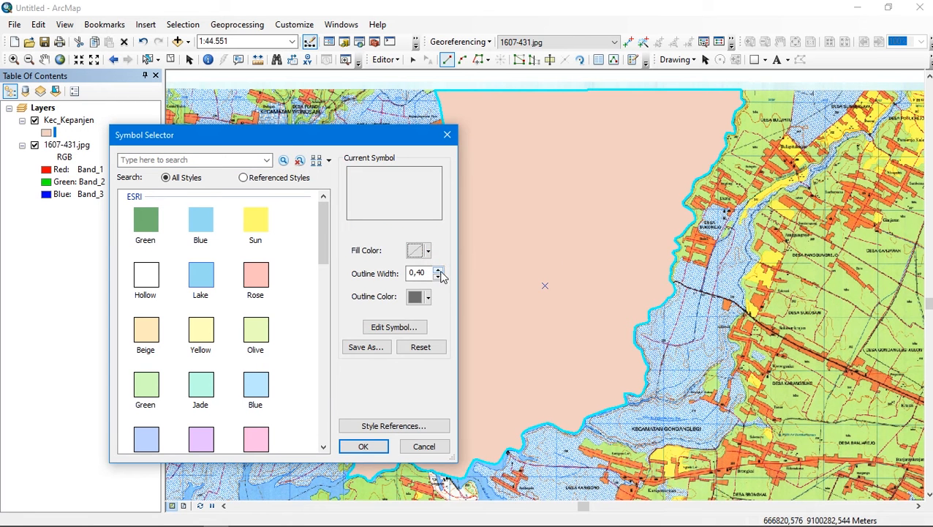
pyautogui.click(439, 270)
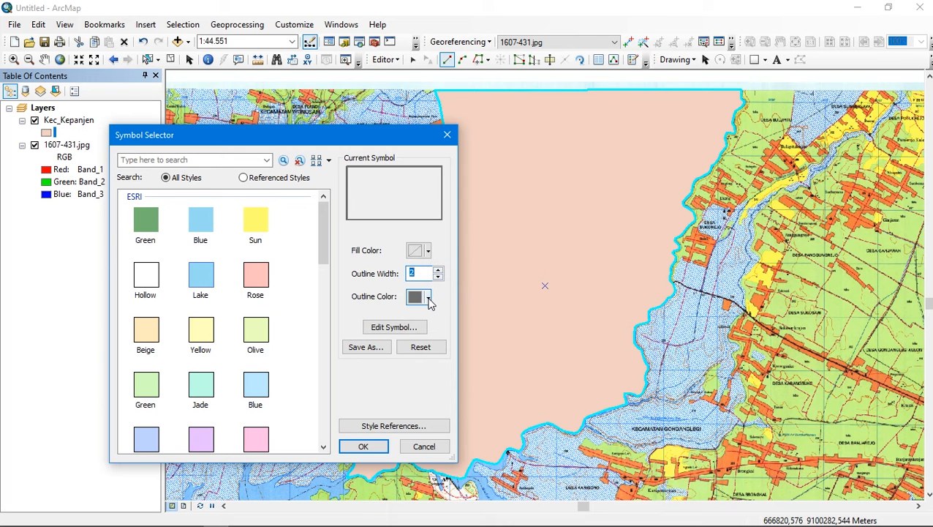
pyautogui.click(429, 300)
pyautogui.click(427, 361)
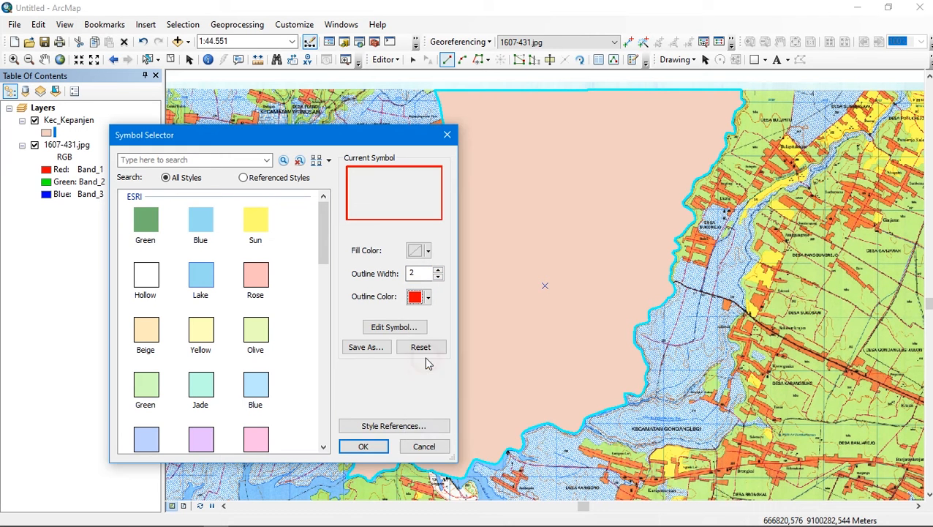
pyautogui.click(362, 446)
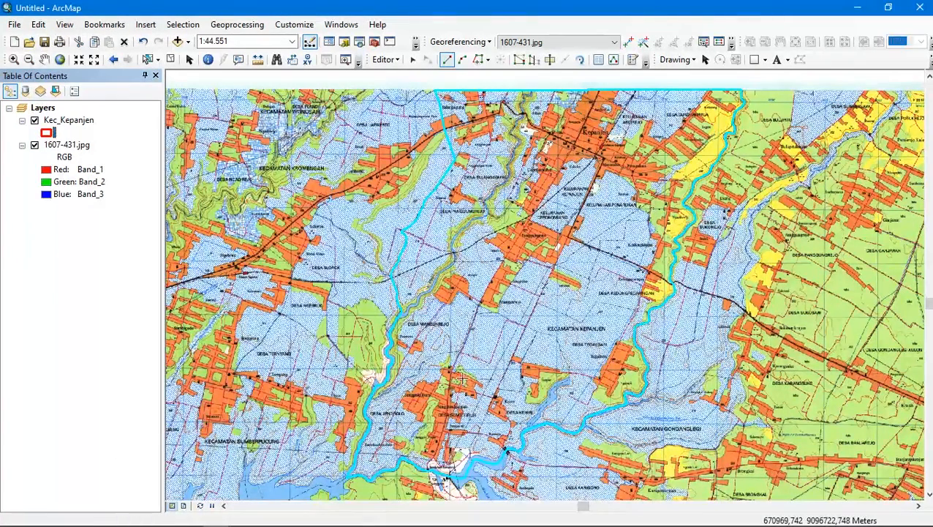
# - Stop the edit session and save the edits to Kec_Kepanjen
pyautogui.click(396, 62)
pyautogui.click(406, 90)
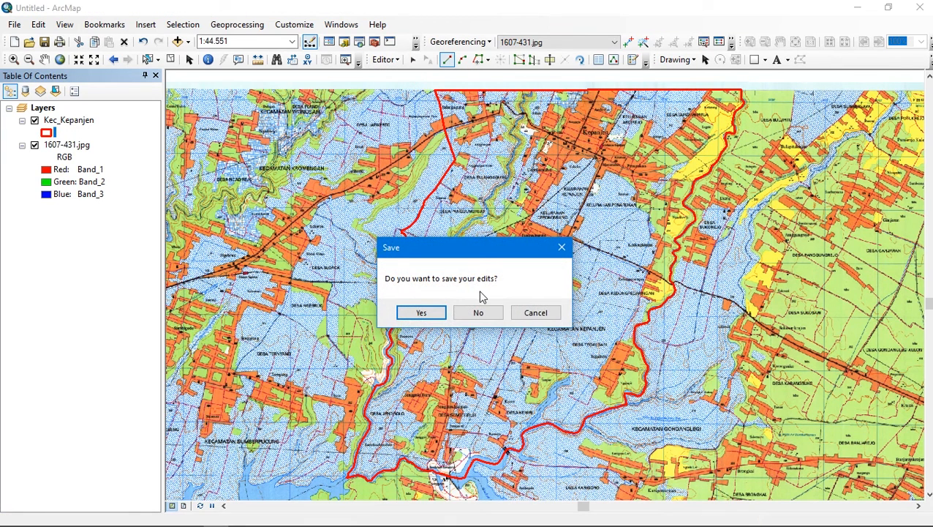
pyautogui.click(437, 316)
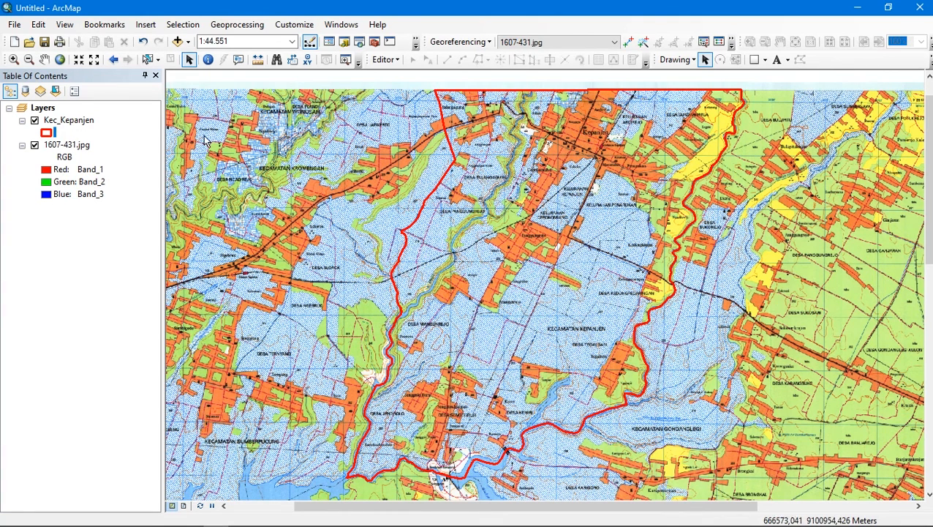
# - Start a new edit session and select the Kec_Kepanjen polygon, zoomed in on Desa Sukoraharja
pyautogui.click(390, 60)
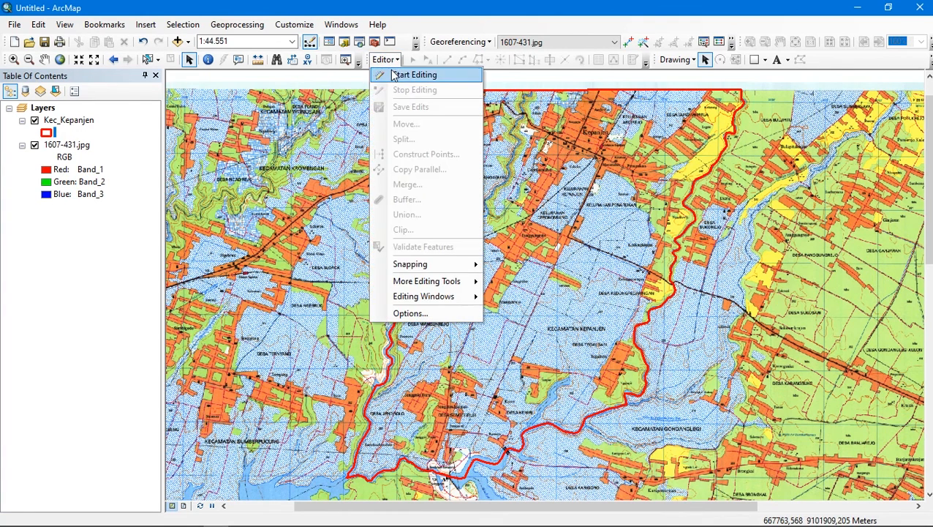
pyautogui.click(410, 76)
pyautogui.moveTo(635, 82); pyautogui.dragTo(756, 205)
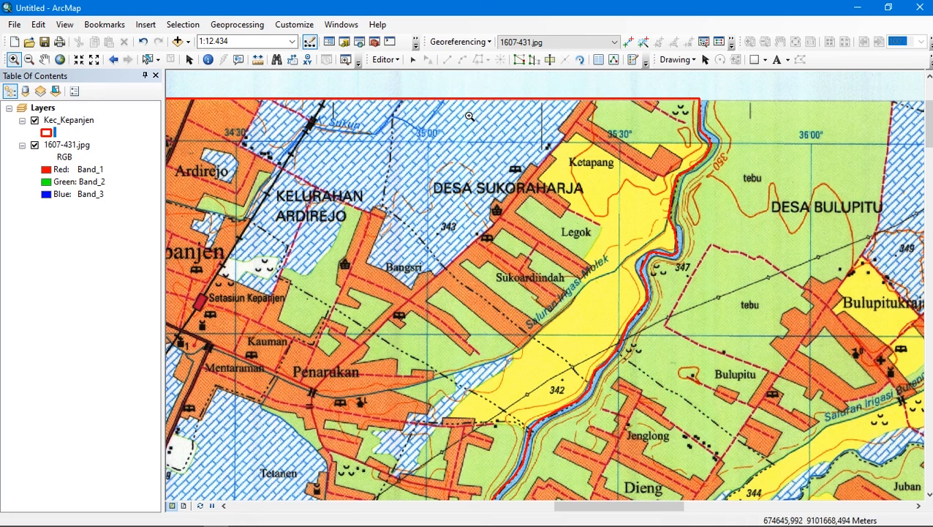
pyautogui.click(421, 147)
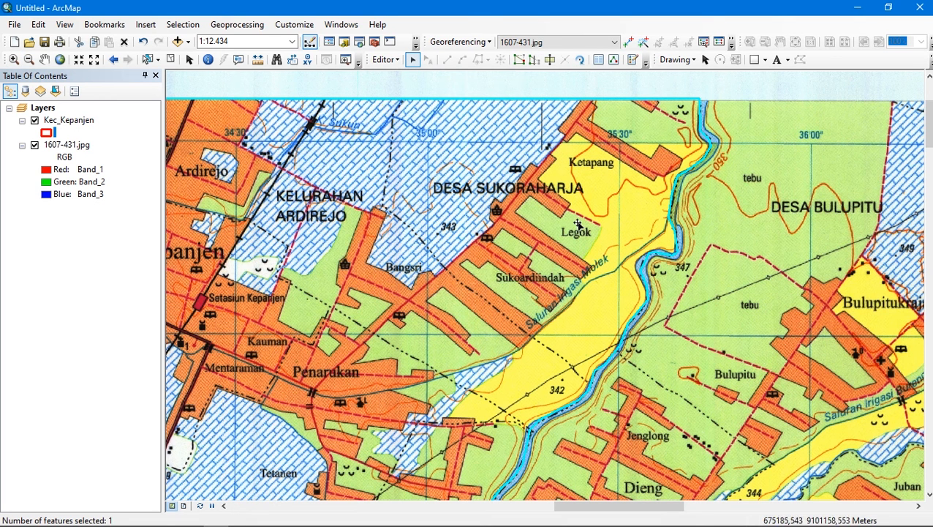
# - Cut the polygon along the dash-dot boundary between Kelurahan Ardirejo and Desa Sukoraharja, from the northern edge to the eastern river
pyautogui.click(550, 61)
pyautogui.click(404, 100)
pyautogui.click(392, 114)
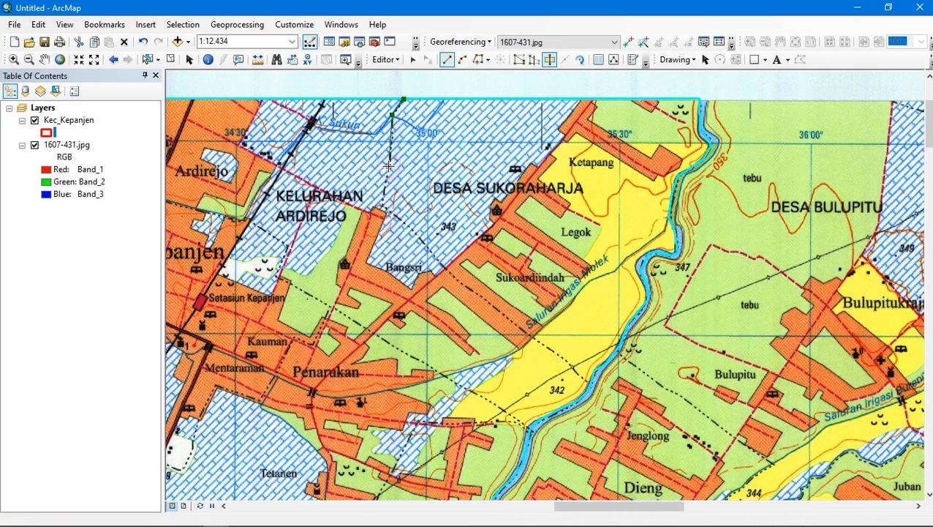
pyautogui.click(385, 184)
pyautogui.click(384, 207)
pyautogui.click(412, 231)
pyautogui.click(446, 270)
pyautogui.click(461, 283)
pyautogui.click(491, 303)
pyautogui.click(529, 337)
pyautogui.click(561, 357)
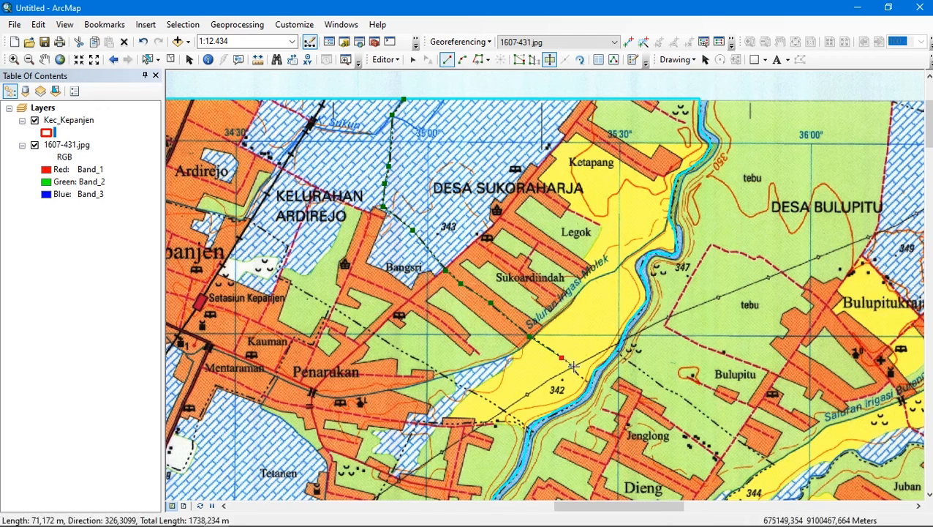
pyautogui.doubleClick(590, 381)
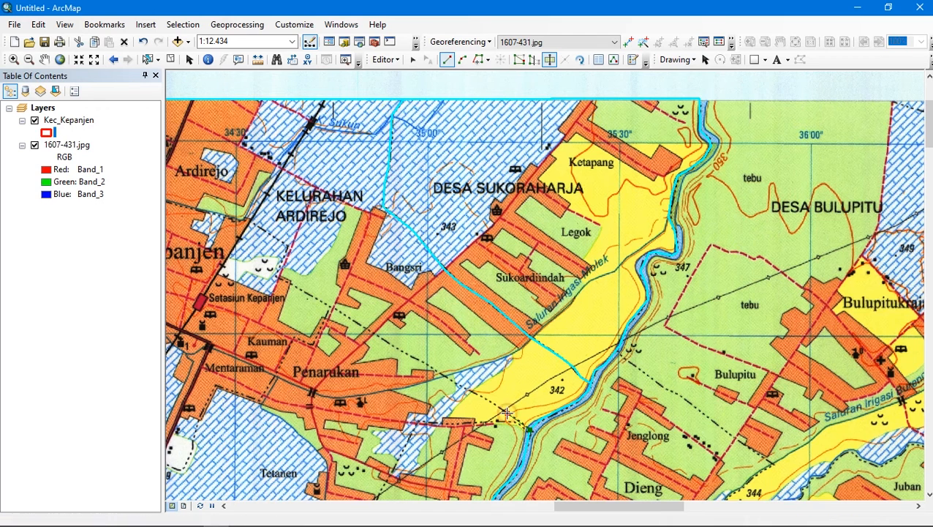
# - Cut the polygon along the dash-dot boundary running from the river near spot height 342 past Penarukan and around Kelurahan Ardirejo
pyautogui.click(425, 363)
pyautogui.click(406, 353)
pyautogui.click(340, 312)
pyautogui.click(276, 276)
pyautogui.click(288, 246)
pyautogui.click(248, 222)
pyautogui.moveTo(192, 162); pyautogui.dragTo(448, 230)
pyautogui.click(464, 281)
pyautogui.click(403, 264)
pyautogui.click(428, 207)
pyautogui.click(369, 181)
pyautogui.click(345, 181)
pyautogui.click(318, 180)
pyautogui.doubleClick(288, 168)
# - Close the docked attribute table window to return to the layer list
pyautogui.moveTo(652, 366)
pyautogui.mouseDown()
pyautogui.moveTo(604, 303)
pyautogui.moveTo(570, 70)
pyautogui.mouseUp()
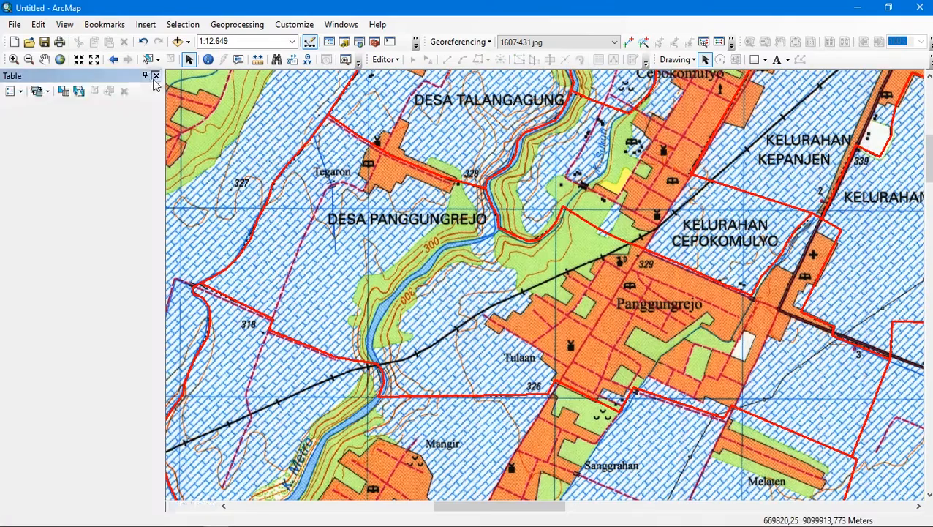
pyautogui.click(155, 76)
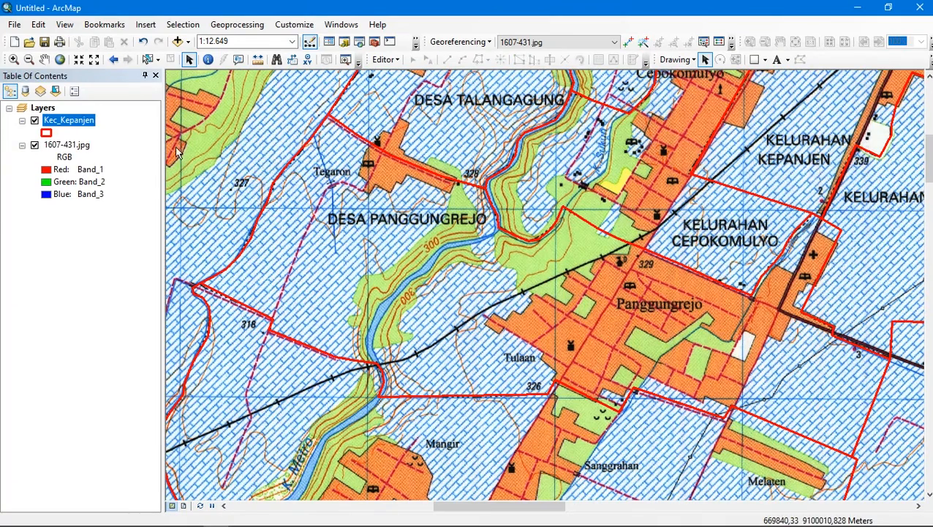
# - Add a field named Desa of type Text to the Kec_Kepanjen attribute table
pyautogui.rightClick(92, 126)
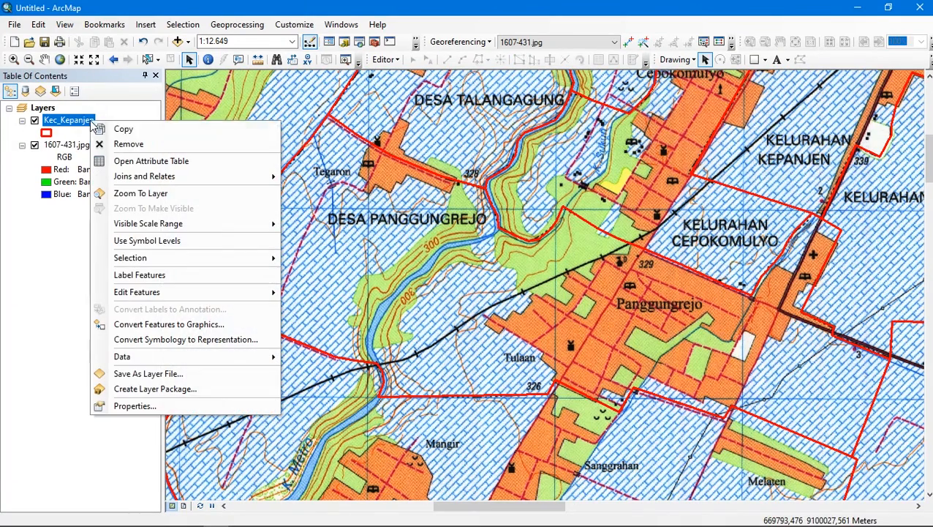
pyautogui.click(149, 195)
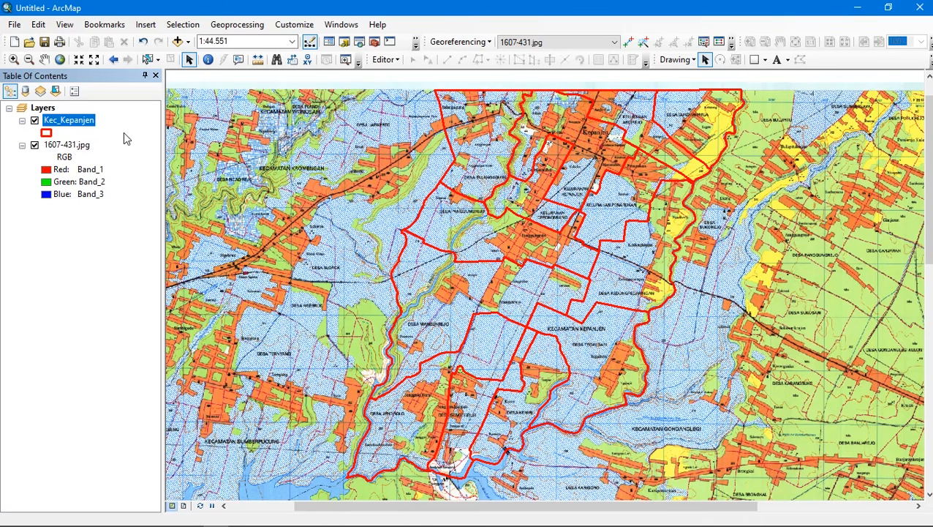
pyautogui.rightClick(88, 120)
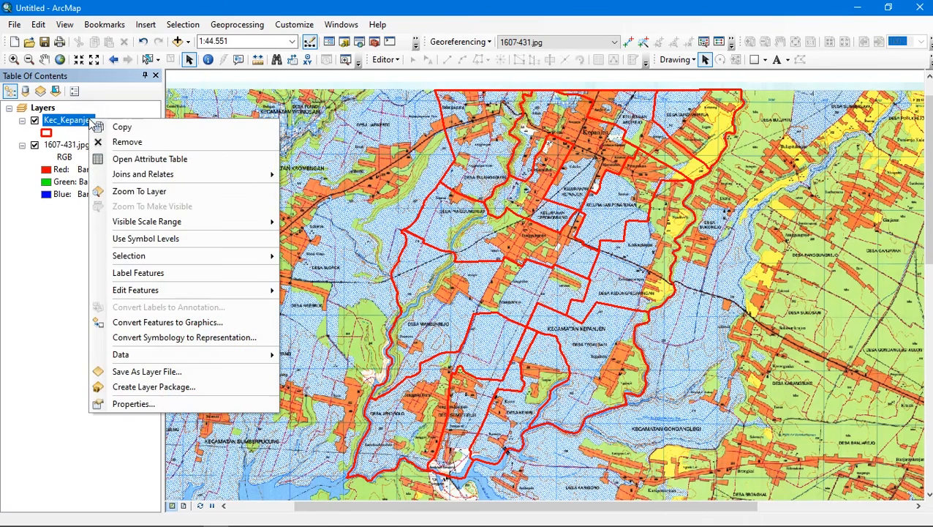
pyautogui.click(152, 160)
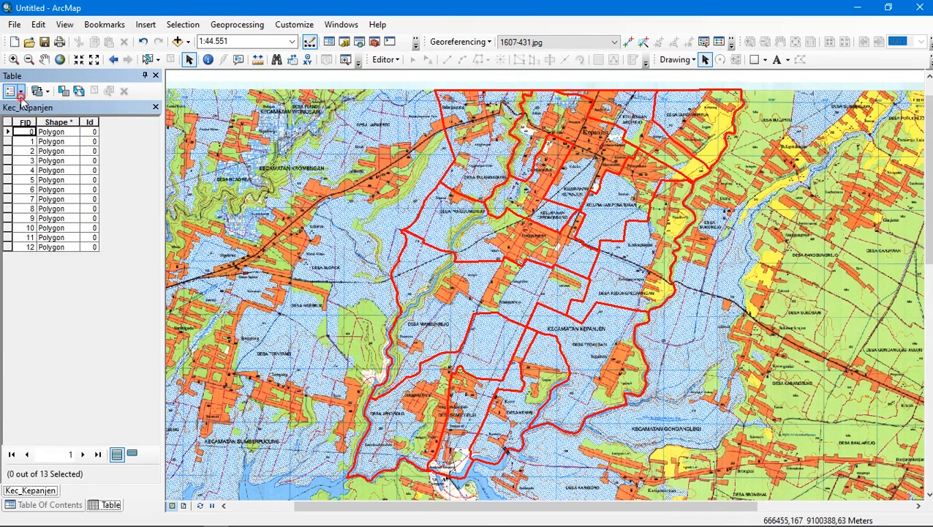
pyautogui.click(20, 93)
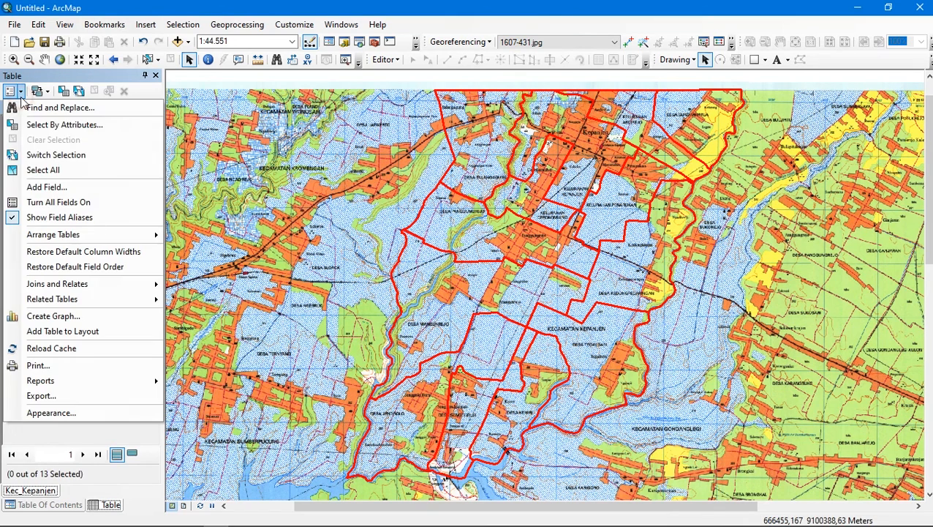
pyautogui.click(56, 188)
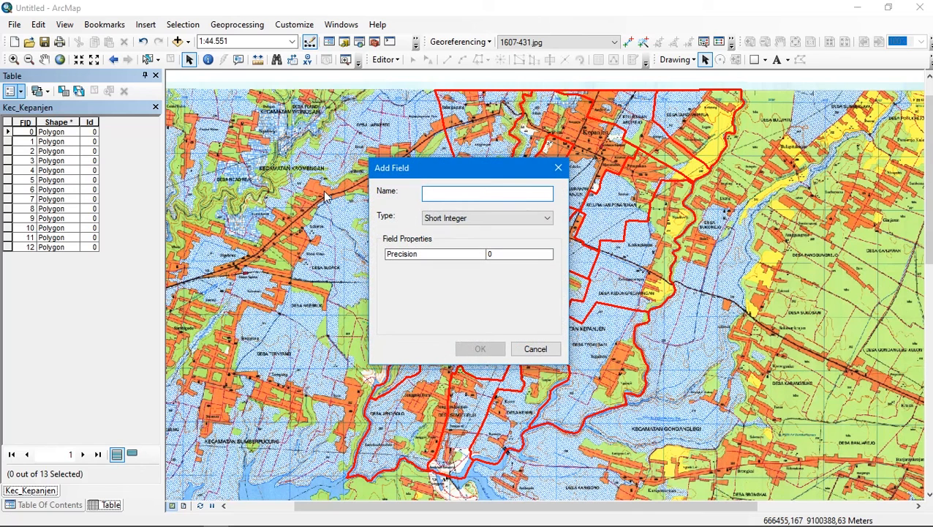
pyautogui.write('Desa')
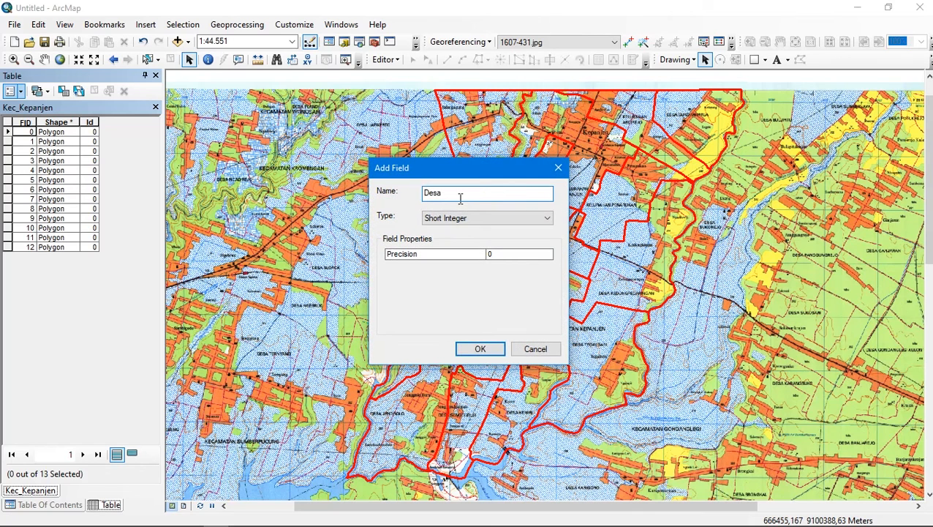
pyautogui.click(466, 218)
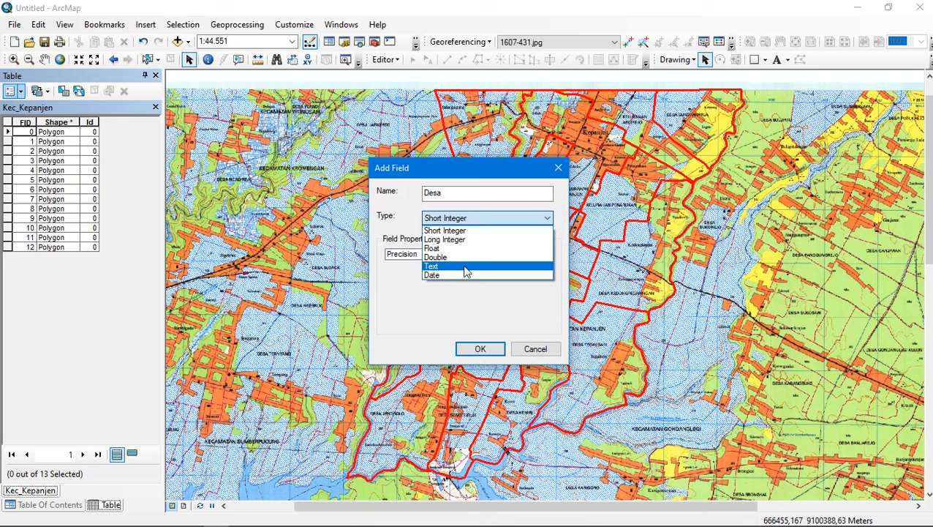
pyautogui.click(466, 268)
pyautogui.click(488, 348)
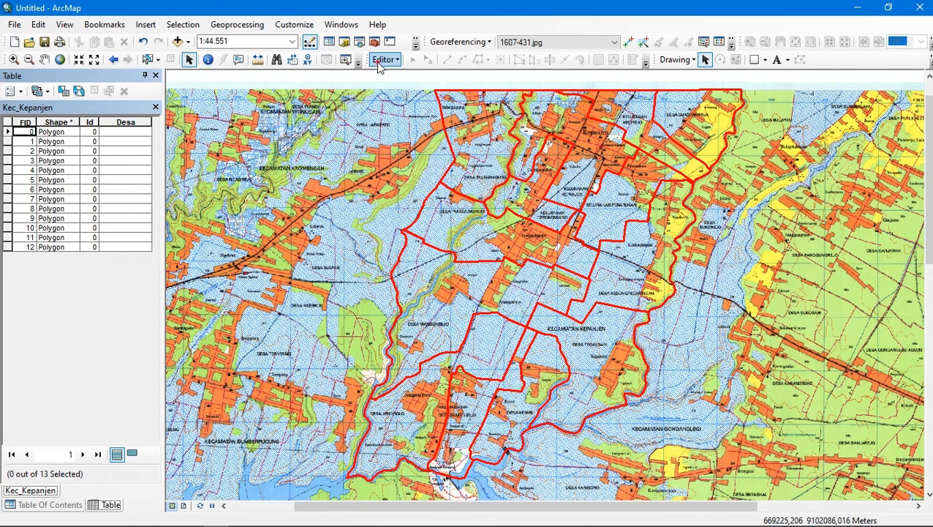
# - Start an edit session and enter PANGGUNGREJO as the Desa value of the first polygon, FID 0, after zooming to it for identification
pyautogui.click(378, 62)
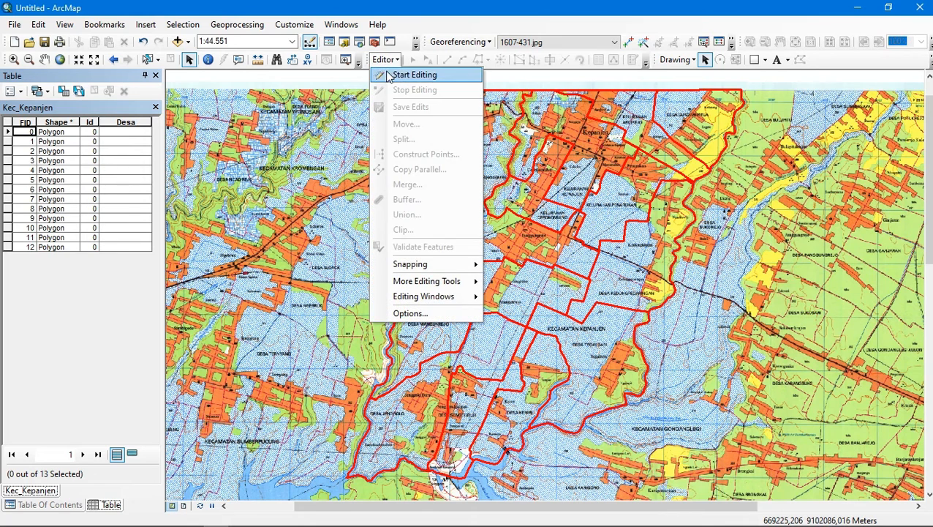
pyautogui.click(413, 74)
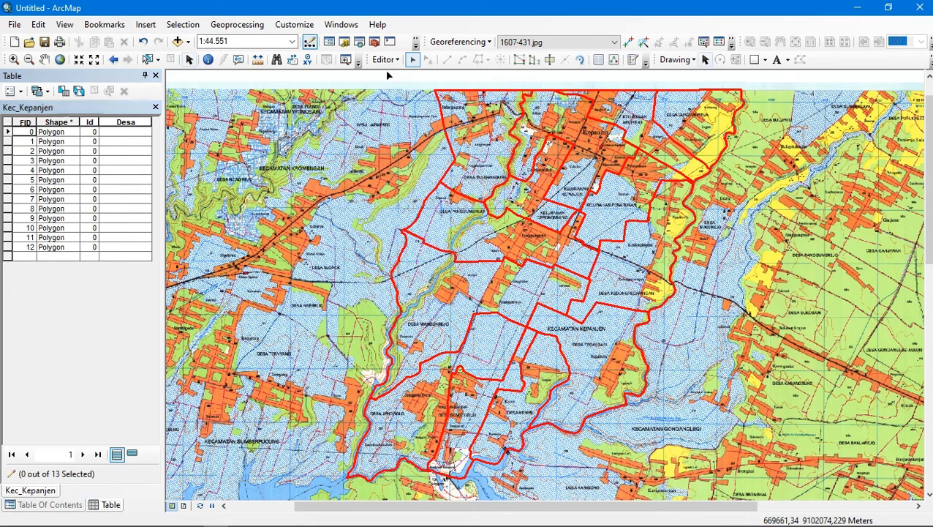
pyautogui.click(7, 132)
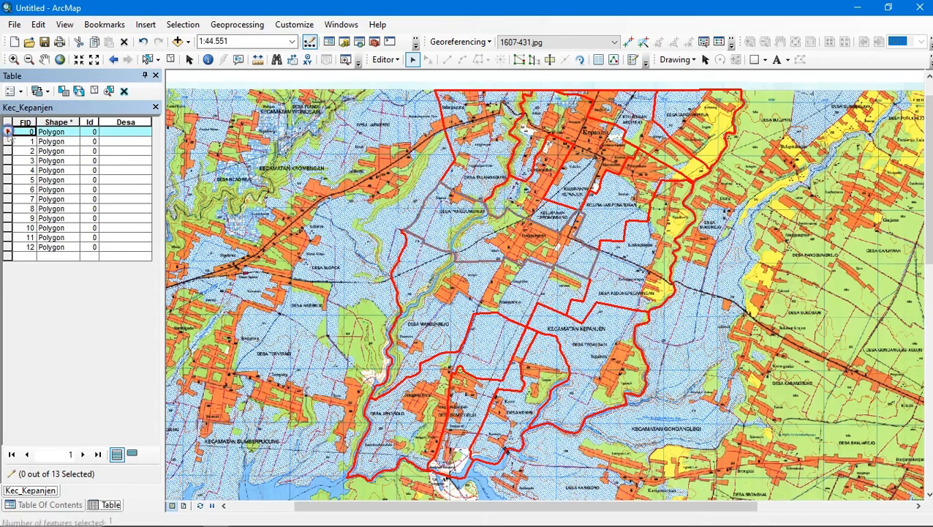
pyautogui.doubleClick(8, 131)
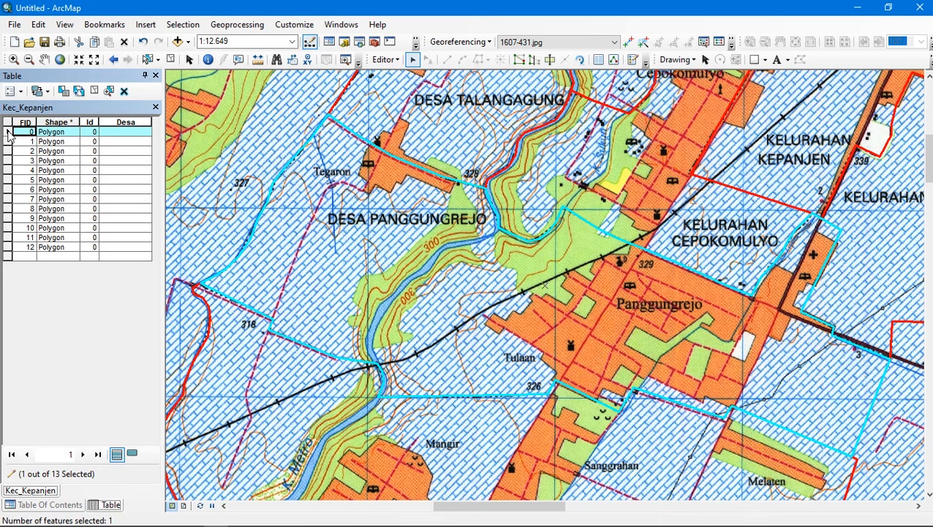
pyautogui.click(106, 134)
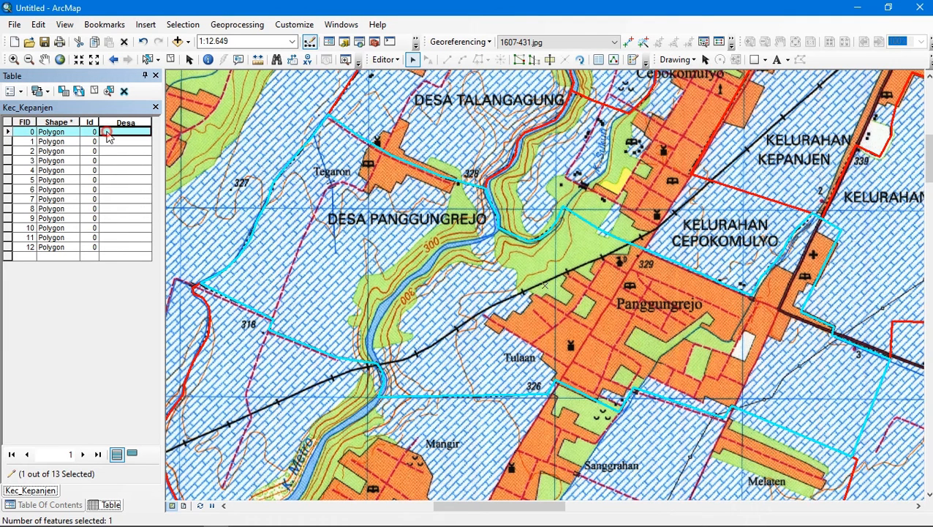
pyautogui.write('PANGGUNGREJO')
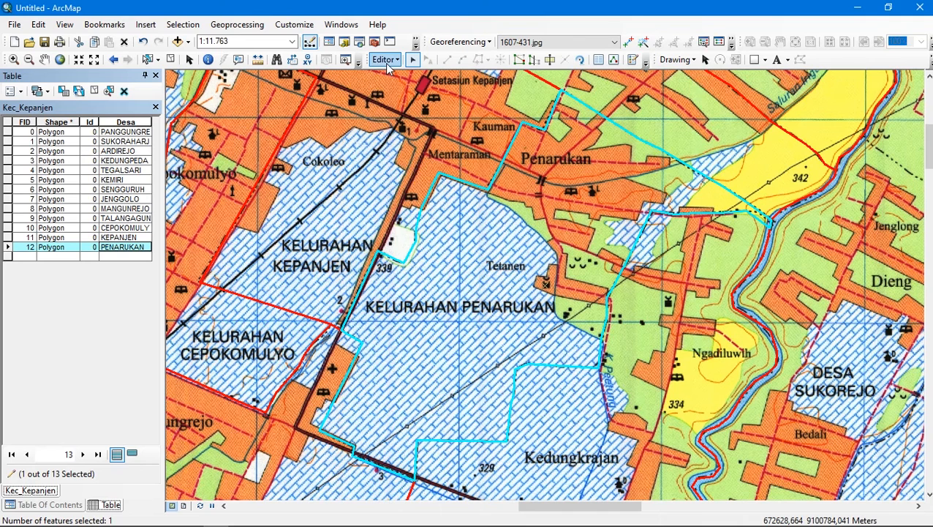
# - Stop editing with the Desa attribute edits saved and close the attribute table
pyautogui.click(388, 60)
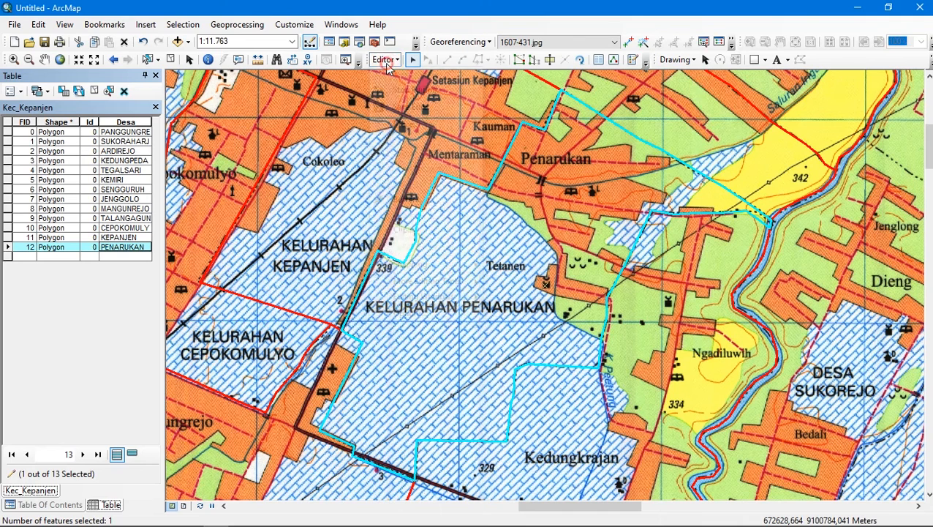
pyautogui.click(401, 89)
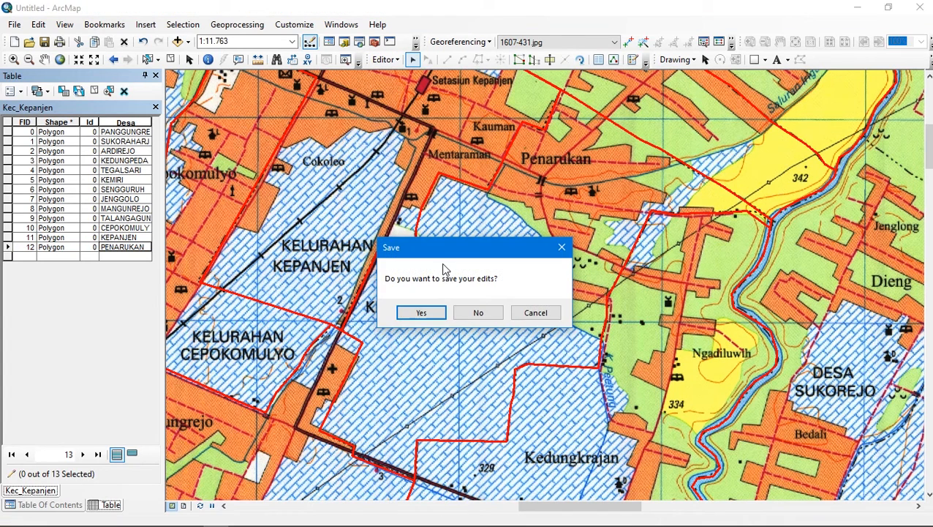
pyautogui.click(424, 312)
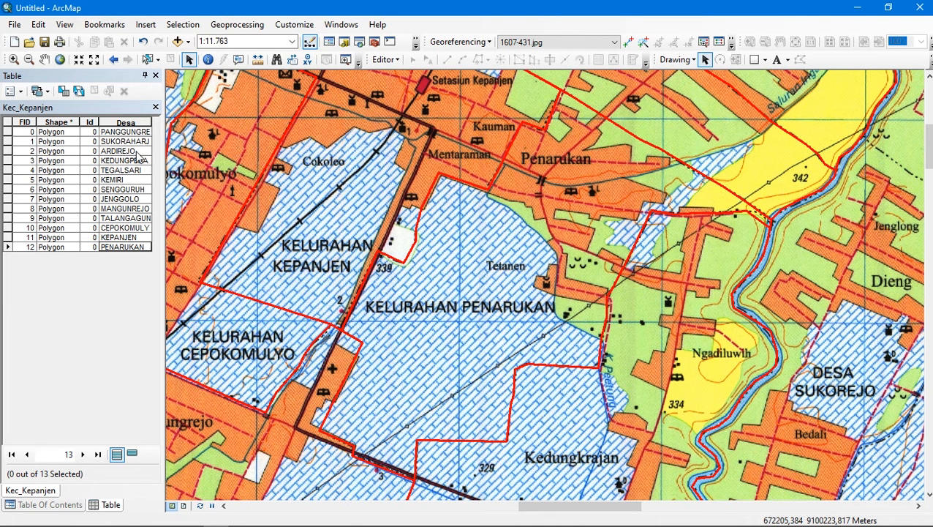
pyautogui.click(155, 77)
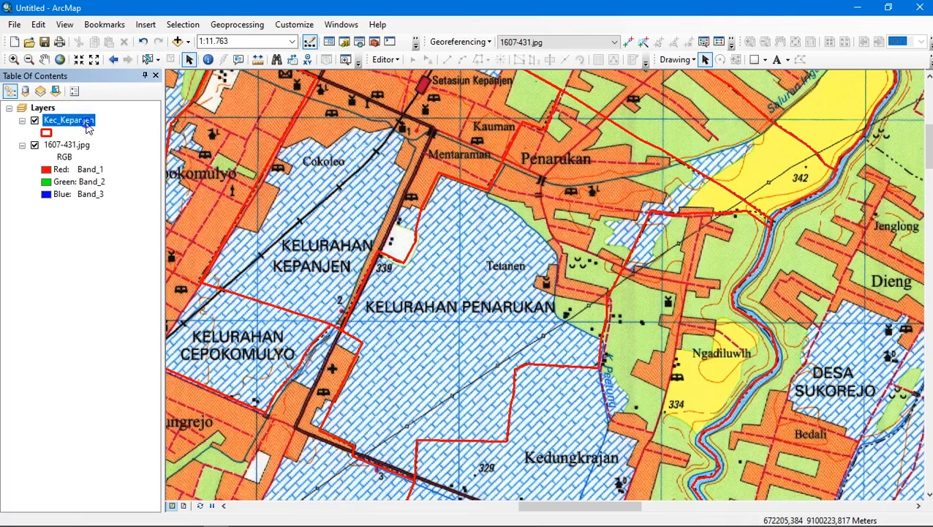
# - Show the full extent of the Kec_Kepanjen layer and hide the 1607-431.jpg map image
pyautogui.rightClick(88, 127)
pyautogui.click(150, 194)
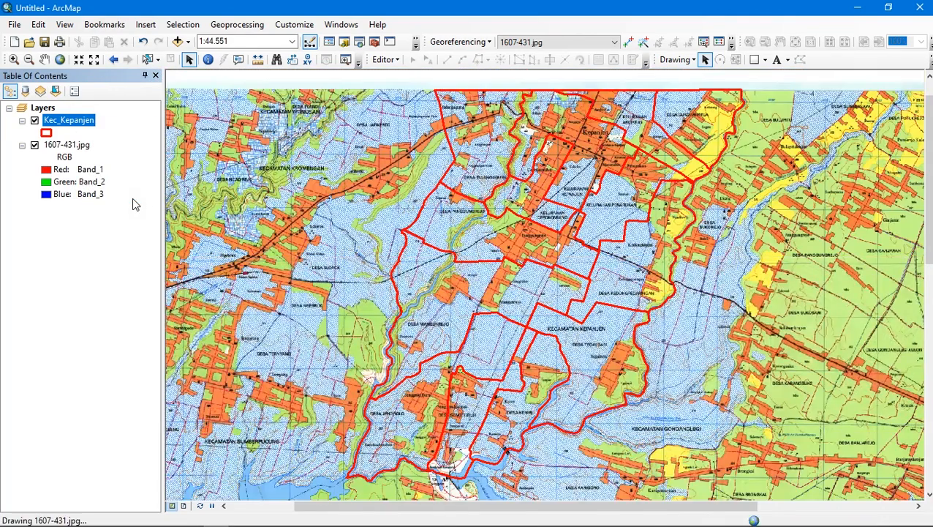
pyautogui.click(34, 145)
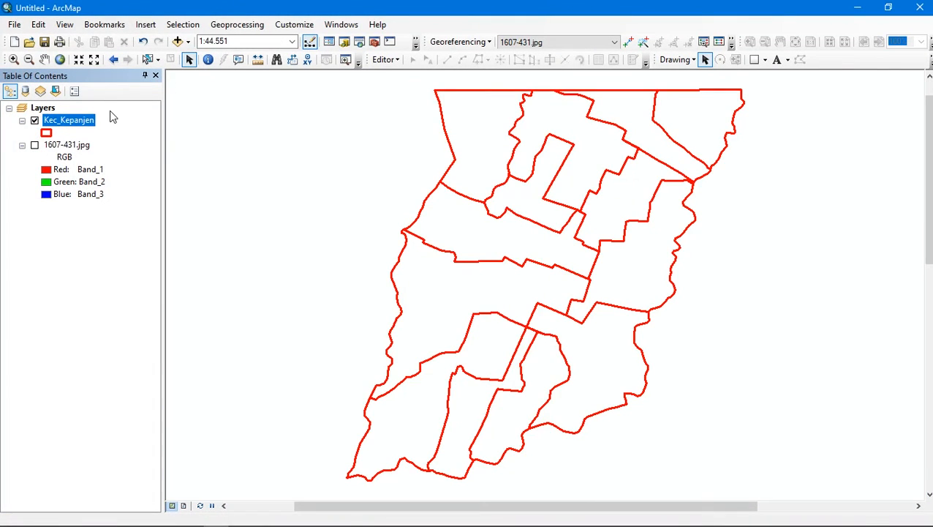
# - Label the features of the Kec_Kepanjen layer with the Desa field
pyautogui.rightClick(64, 122)
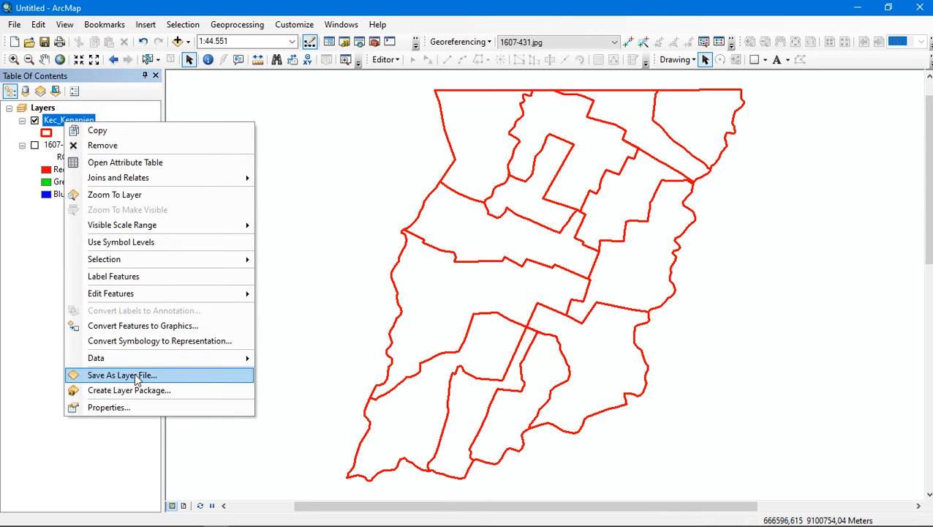
pyautogui.click(138, 407)
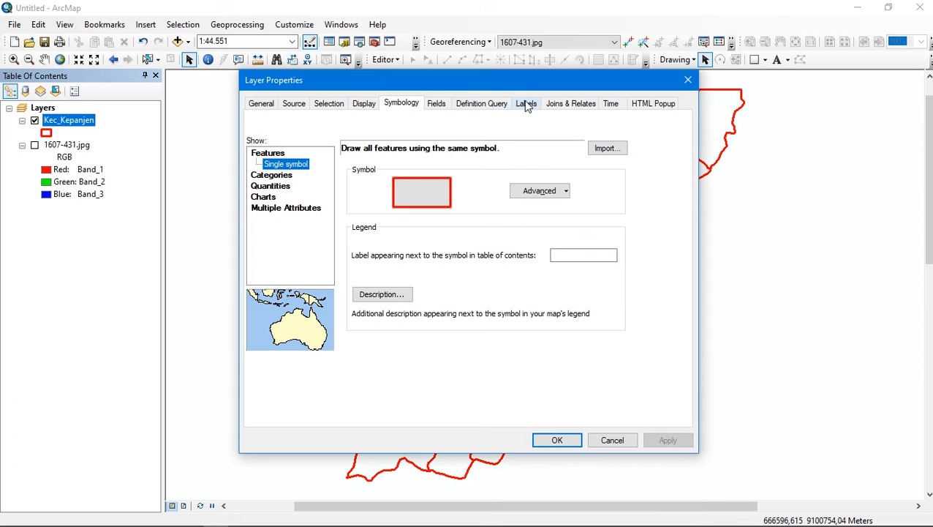
pyautogui.click(525, 104)
pyautogui.click(258, 122)
pyautogui.click(410, 213)
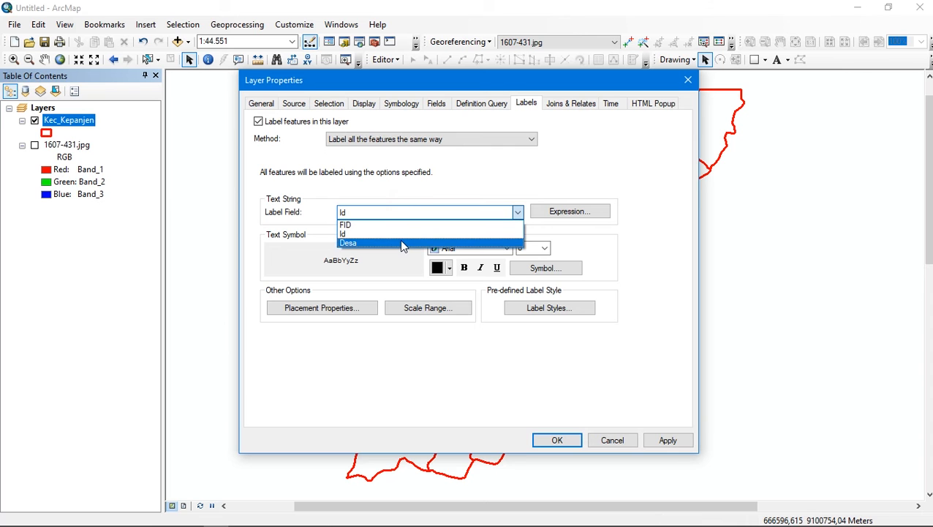
pyautogui.click(401, 244)
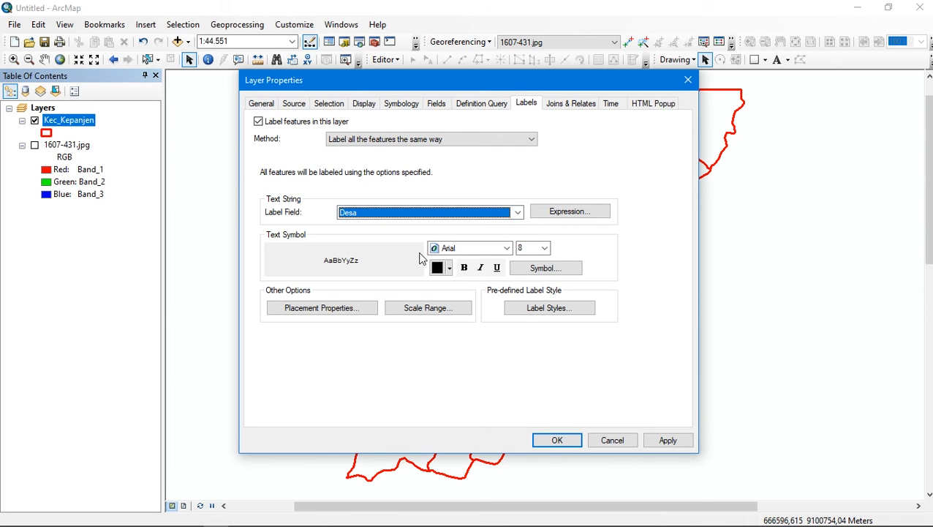
pyautogui.click(668, 440)
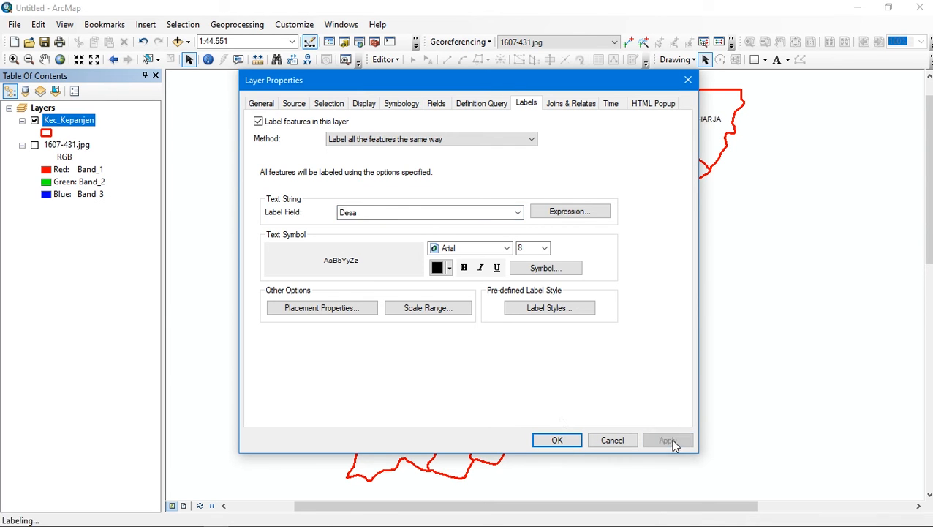
pyautogui.click(557, 439)
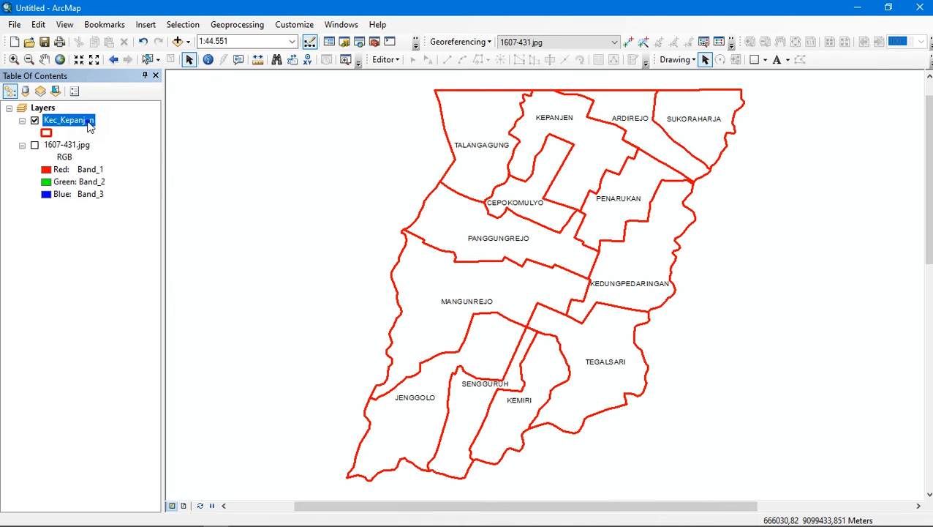
# - Add a Short Integer field named Penduduk to the Kec_Kepanjen attribute table
pyautogui.rightClick(89, 122)
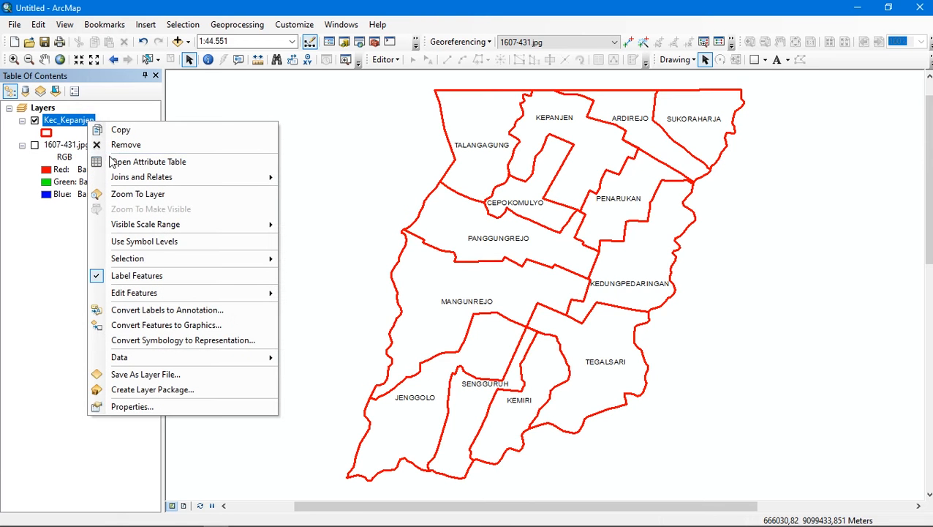
pyautogui.click(117, 162)
pyautogui.click(13, 91)
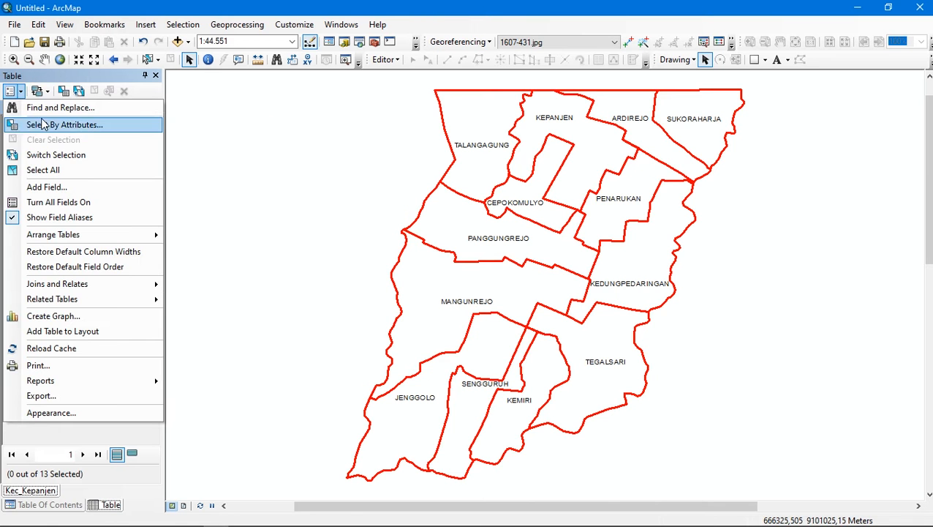
pyautogui.click(46, 186)
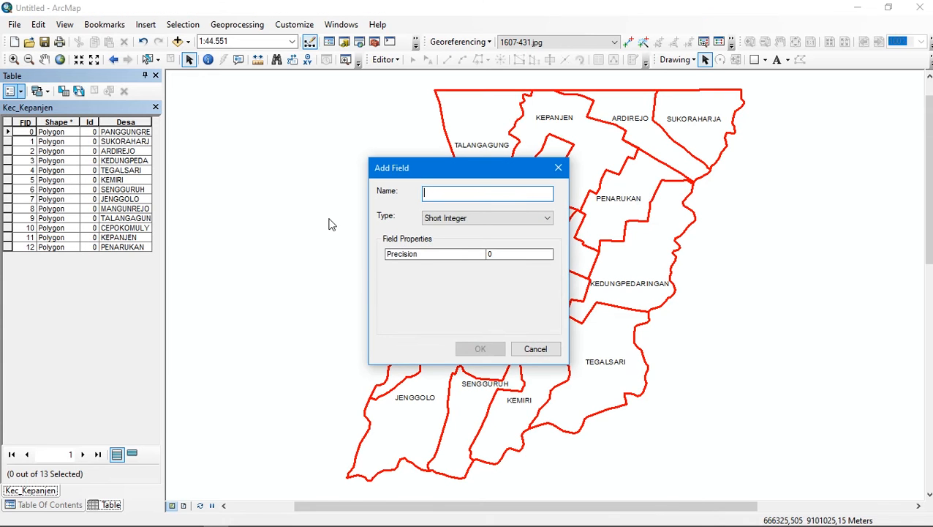
pyautogui.write('Penduduk')
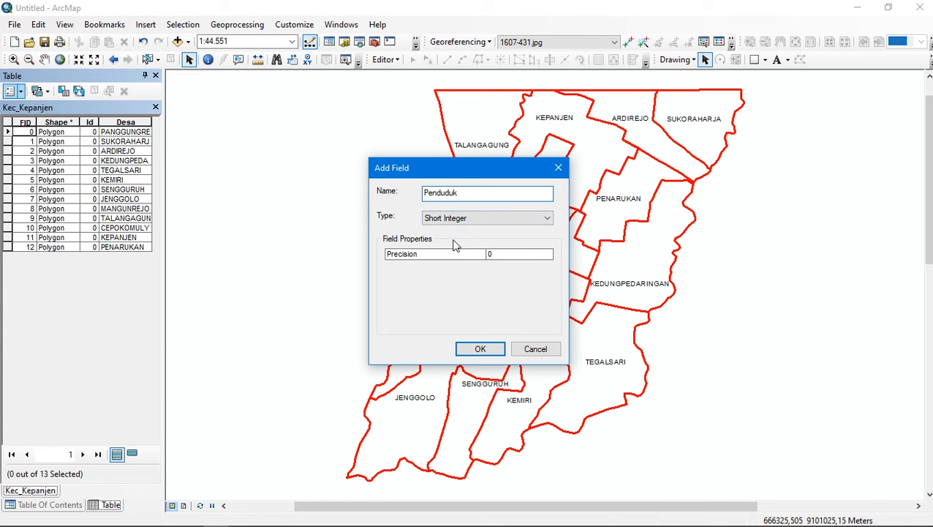
pyautogui.click(484, 347)
# - Start editing and fill the Penduduk field for every desa with the population figures from Kecamatan Kepanjen Dalam Angka 2021.pdf, such as 8288 for PANGGUNGREJO
pyautogui.moveTo(90, 438); pyautogui.dragTo(145, 439)
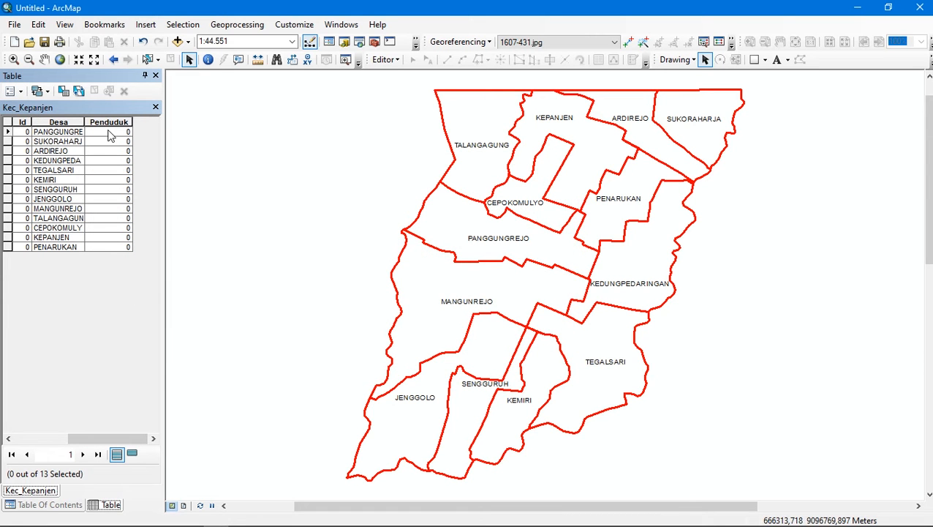
pyautogui.click(387, 61)
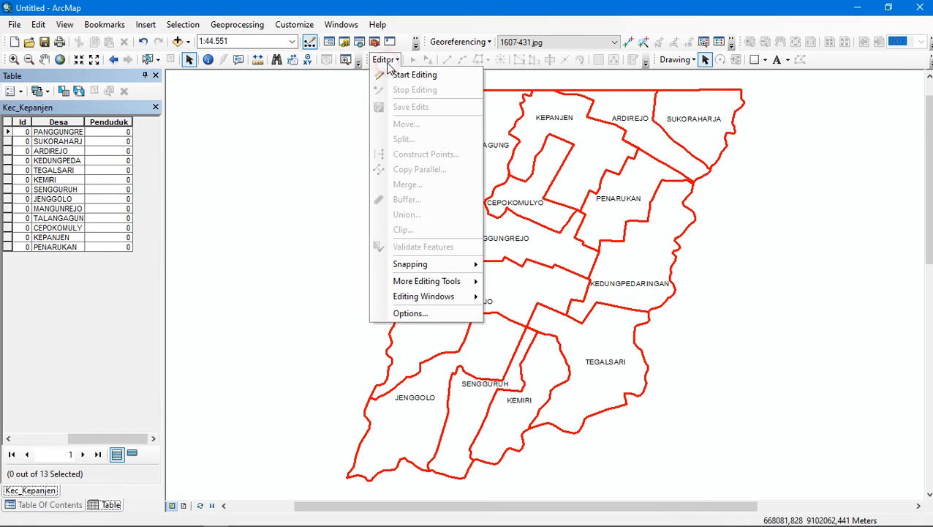
pyautogui.click(392, 73)
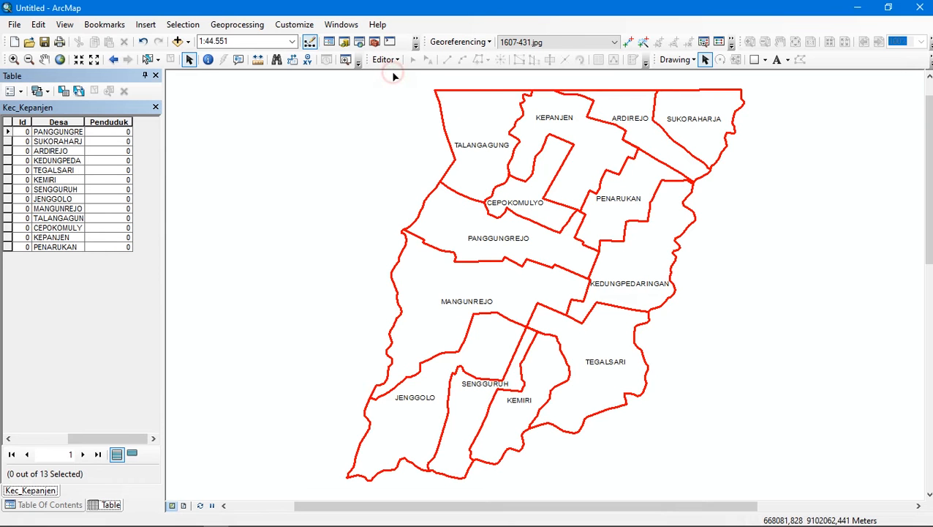
pyautogui.click(98, 131)
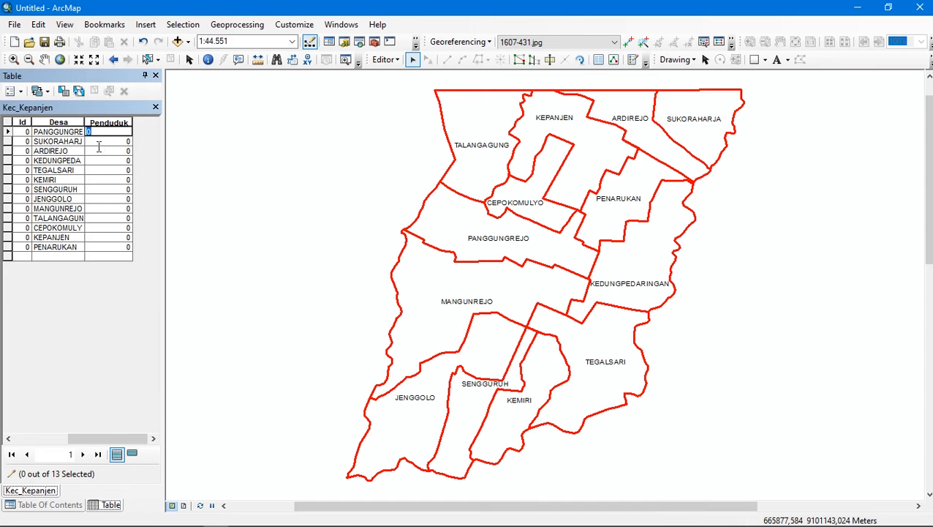
pyautogui.hotkey('alt', 'Tab')
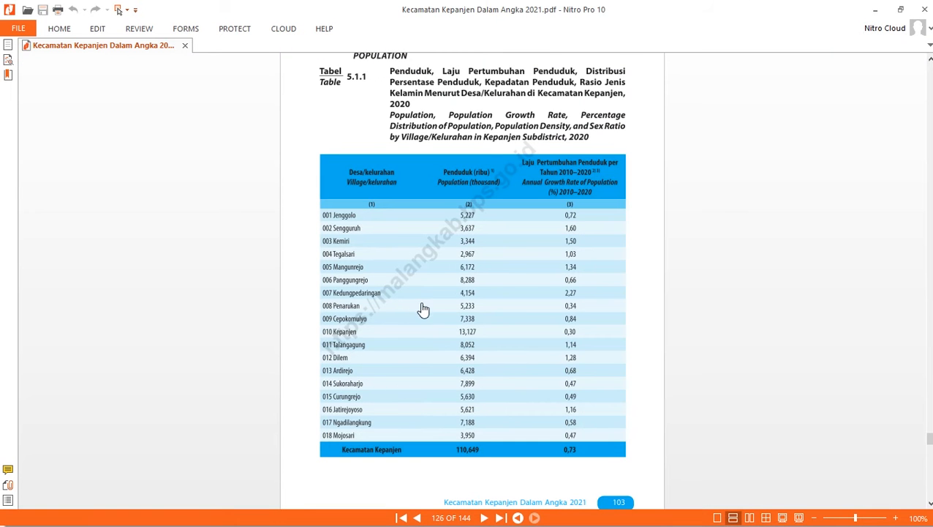
pyautogui.hotkey('alt', 'Tab')
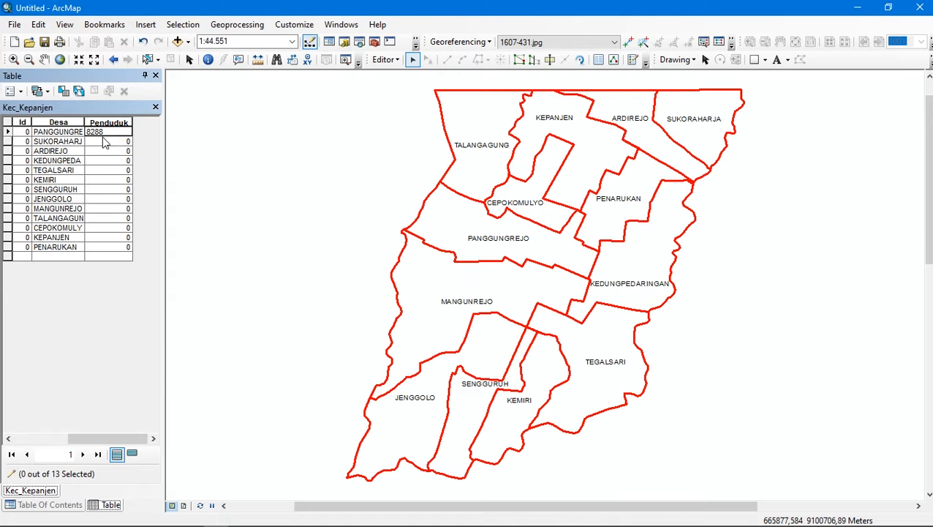
pyautogui.click(66, 141)
pyautogui.click(120, 256)
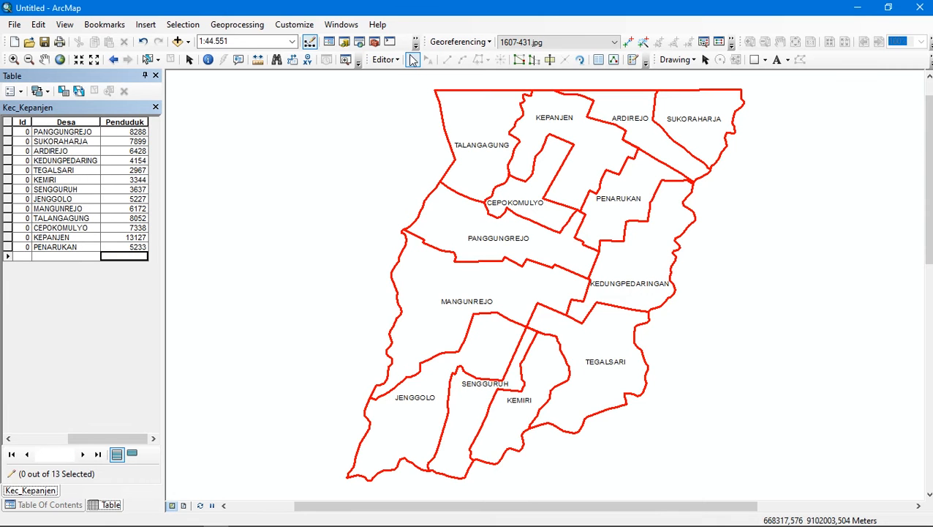
# - Stop editing the Kec_Kepanjen layer and save the Penduduk edits
pyautogui.click(385, 59)
pyautogui.click(376, 88)
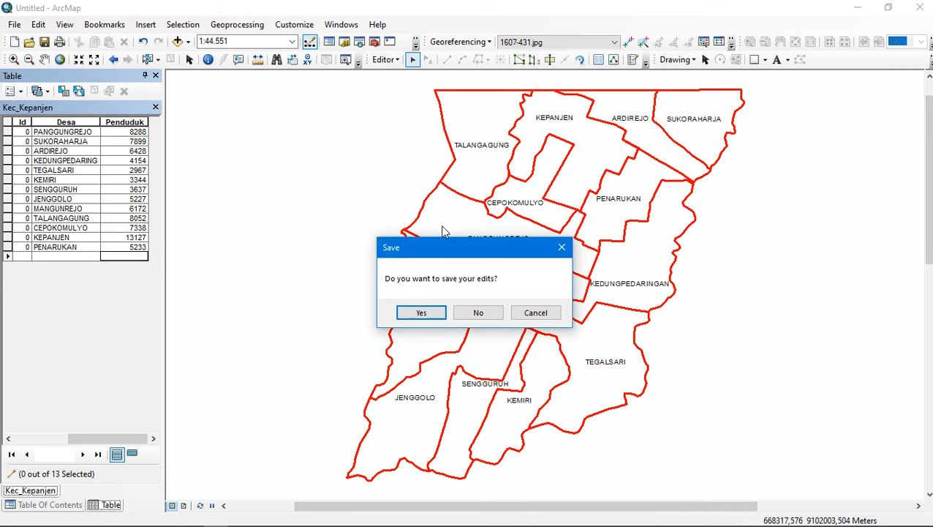
pyautogui.click(422, 313)
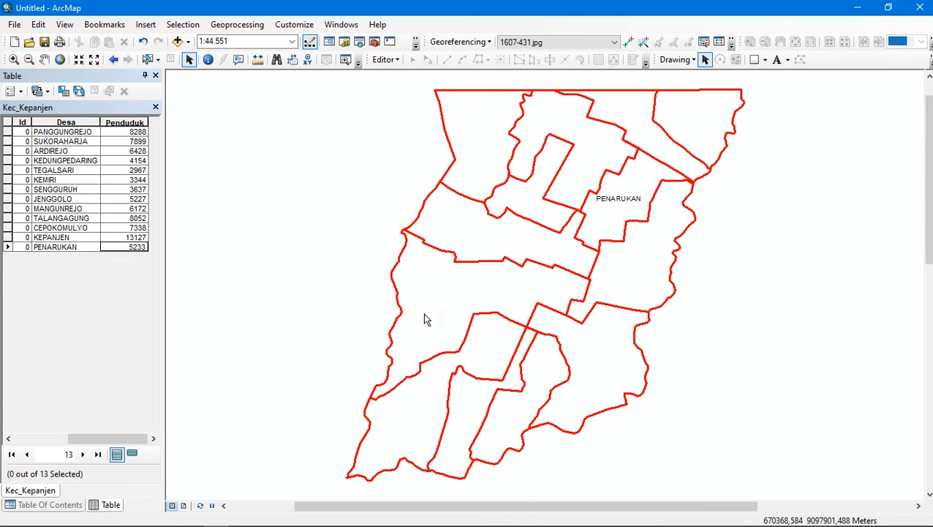
# - Add a Short Integer field named Luas to the Kec_Kepanjen attribute table
pyautogui.click(21, 92)
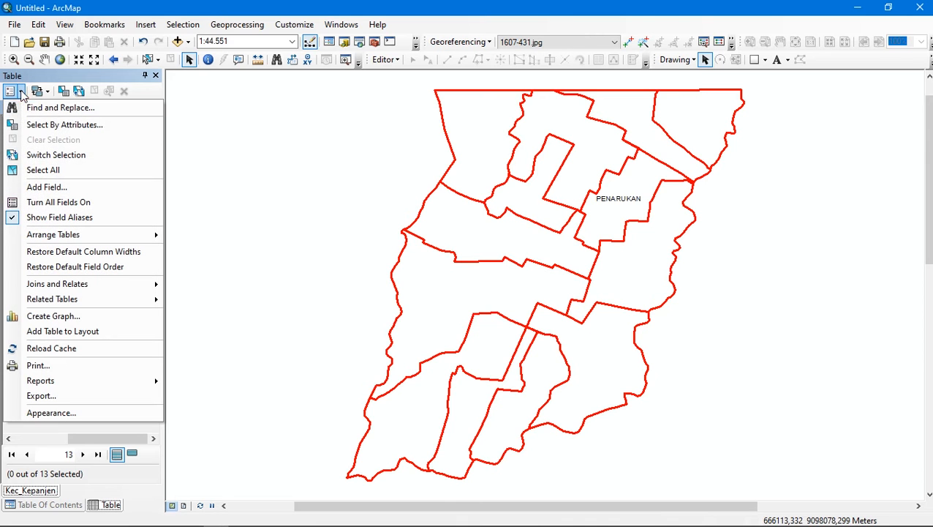
pyautogui.click(68, 188)
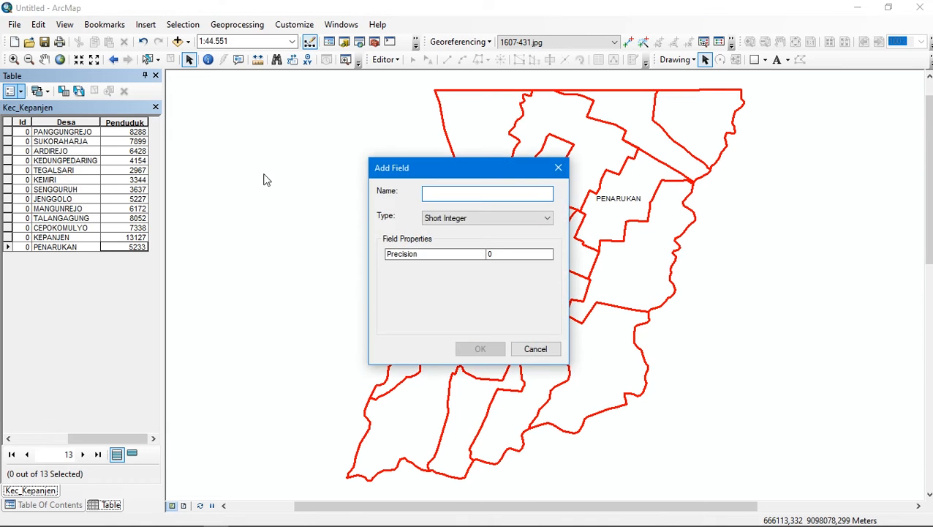
pyautogui.write('Luas')
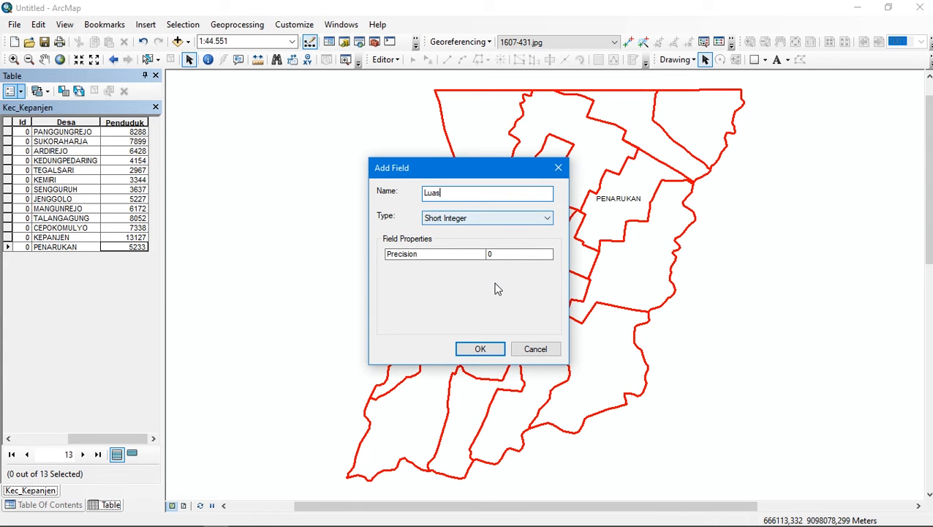
pyautogui.click(480, 349)
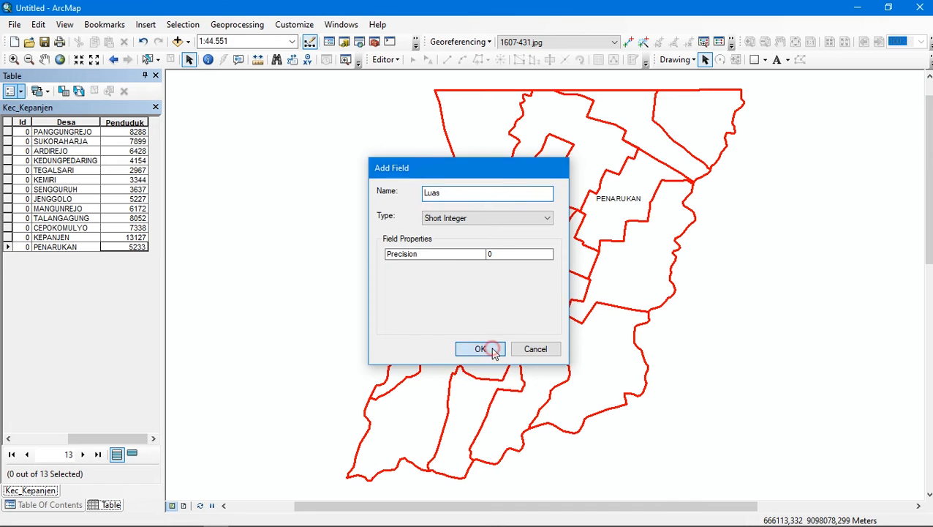
# - Calculate the Luas field as polygon area in hectares using the data source's coordinate system, and close the attribute table
pyautogui.click(153, 121)
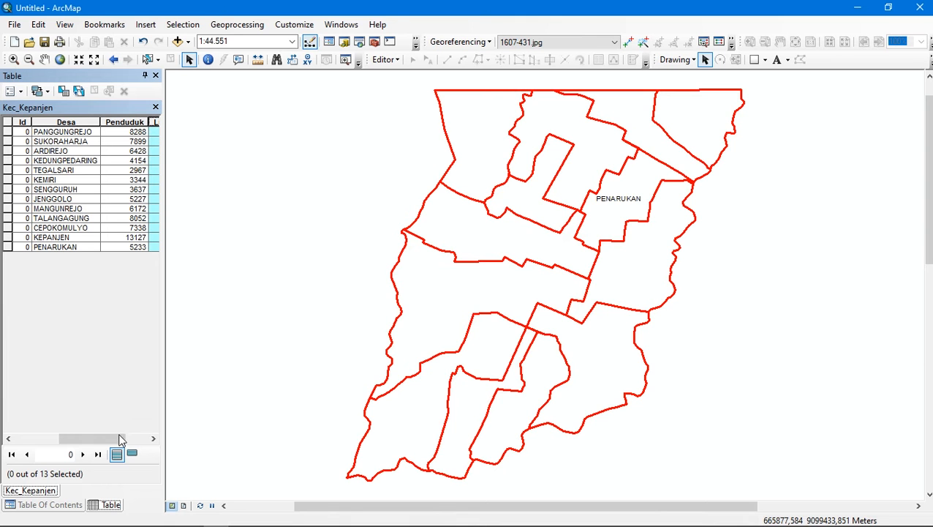
pyautogui.moveTo(121, 437); pyautogui.dragTo(145, 438)
pyautogui.rightClick(145, 126)
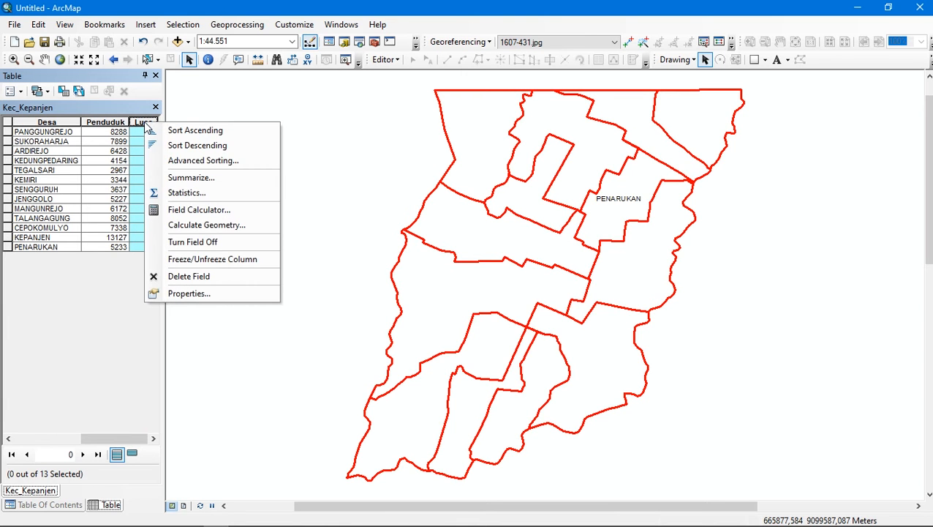
pyautogui.click(203, 225)
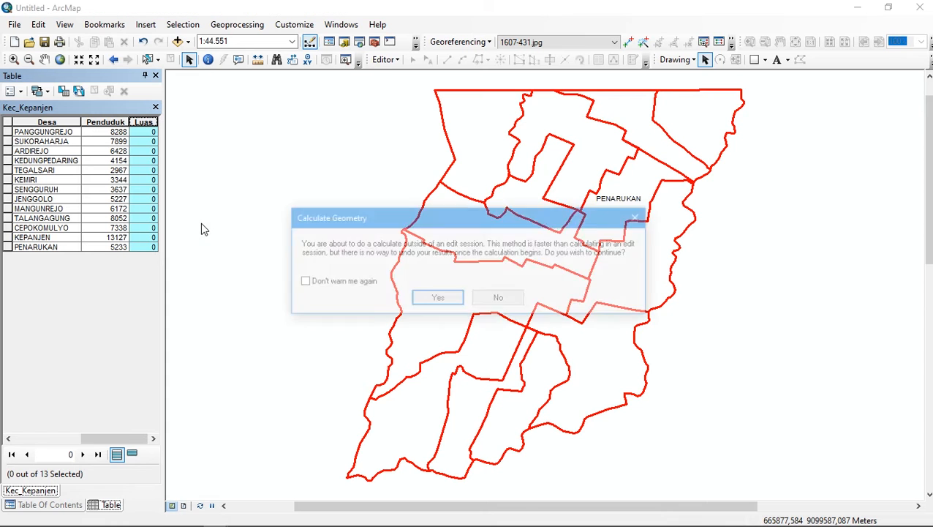
pyautogui.click(431, 299)
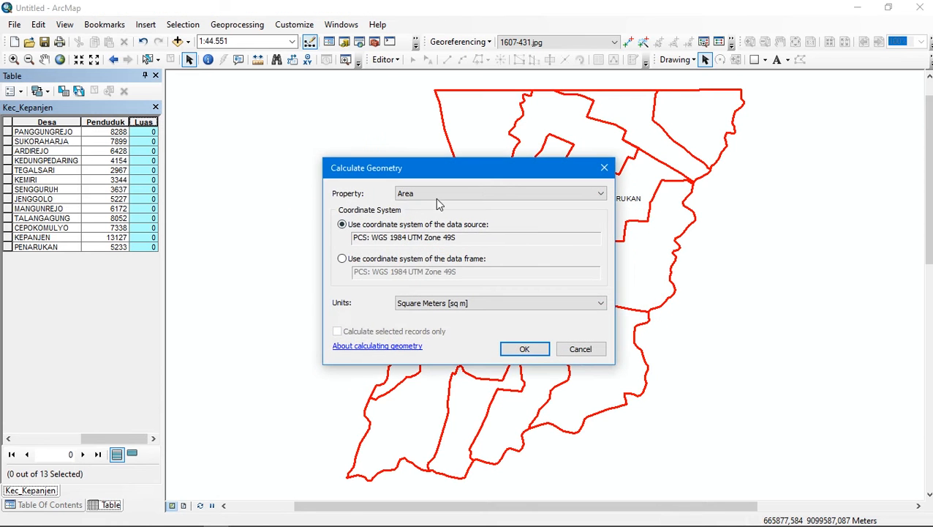
pyautogui.click(481, 304)
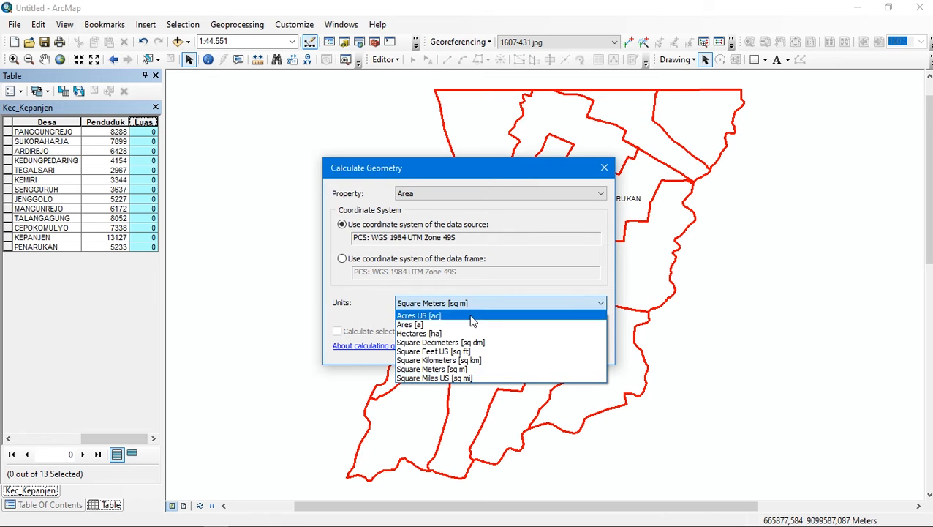
pyautogui.click(459, 334)
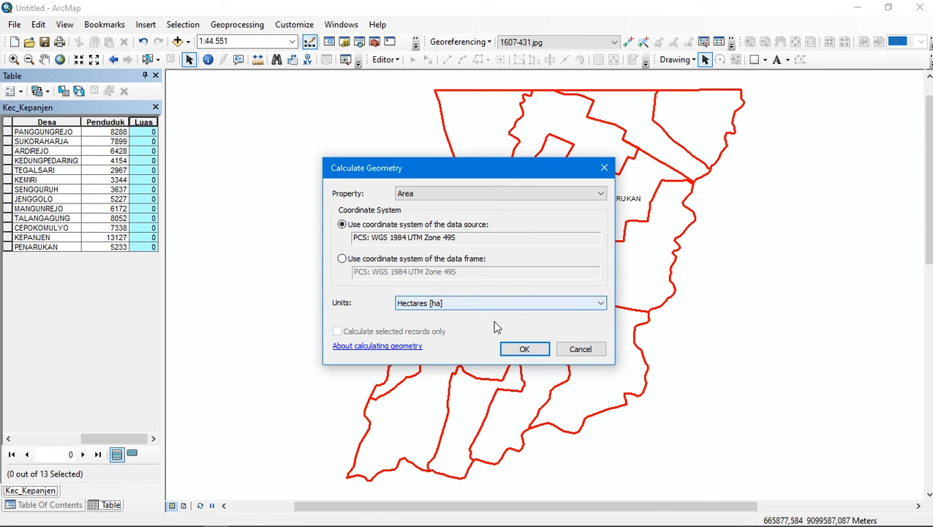
pyautogui.click(519, 350)
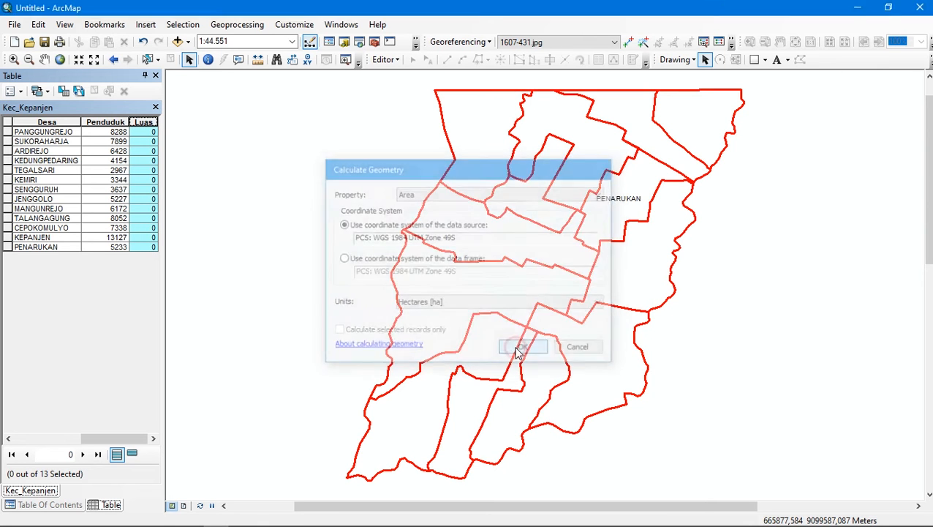
pyautogui.click(420, 301)
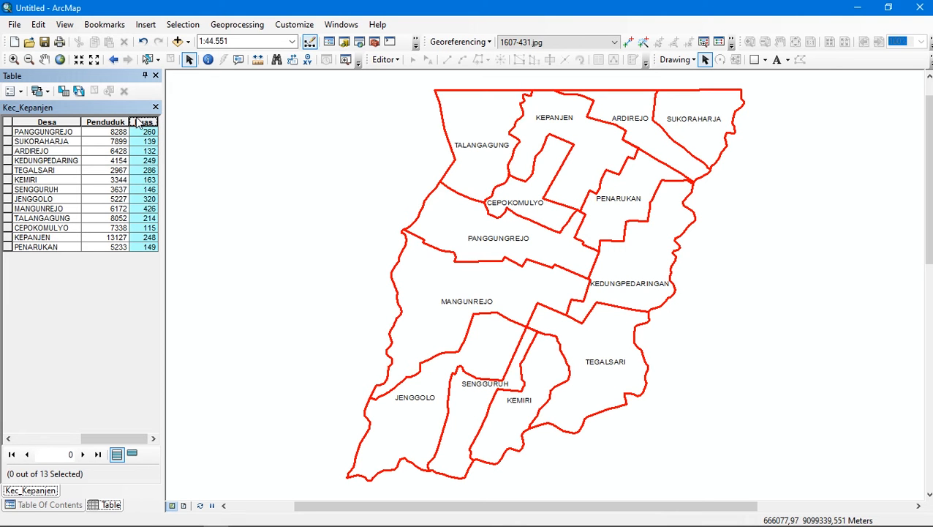
pyautogui.click(155, 75)
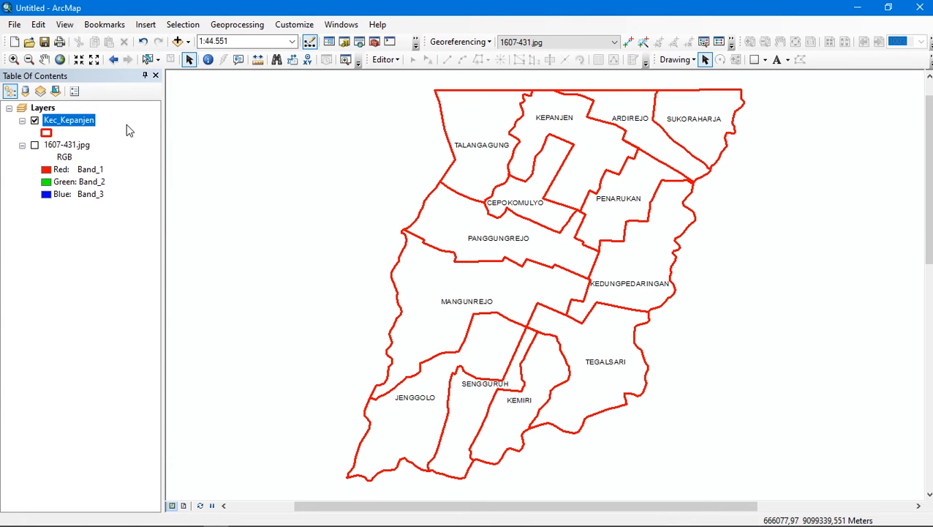
# - Symbolize the Kec_Kepanjen layer with graduated colors, using Penduduk as the value and Luas as the normalization field
pyautogui.click(126, 124)
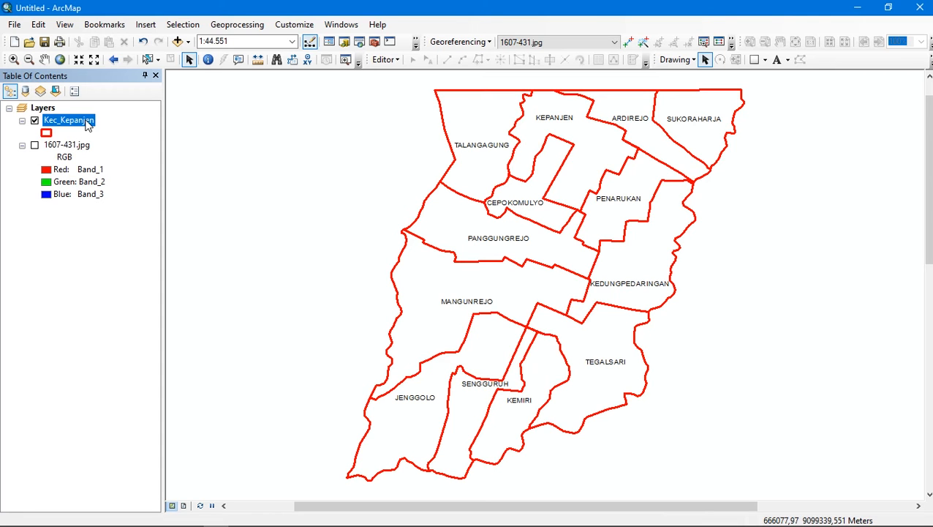
pyautogui.rightClick(85, 123)
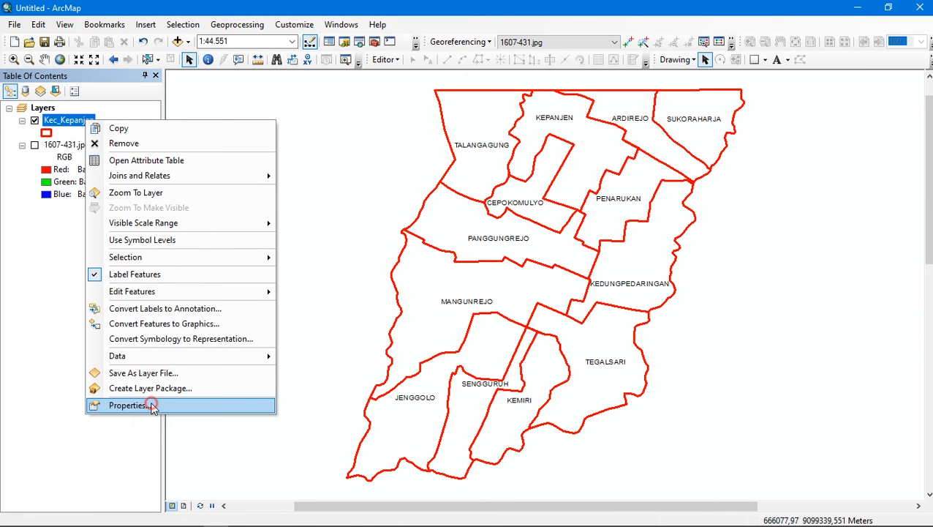
pyautogui.click(129, 405)
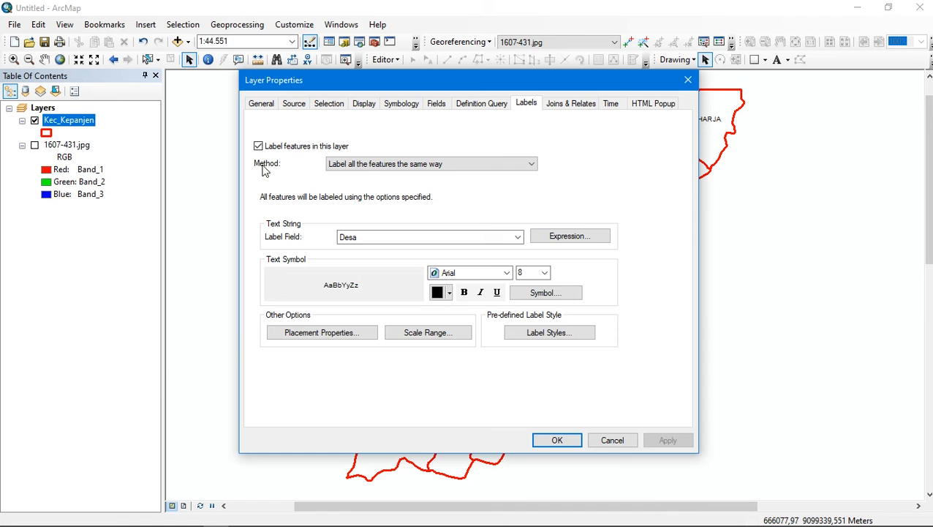
pyautogui.click(400, 107)
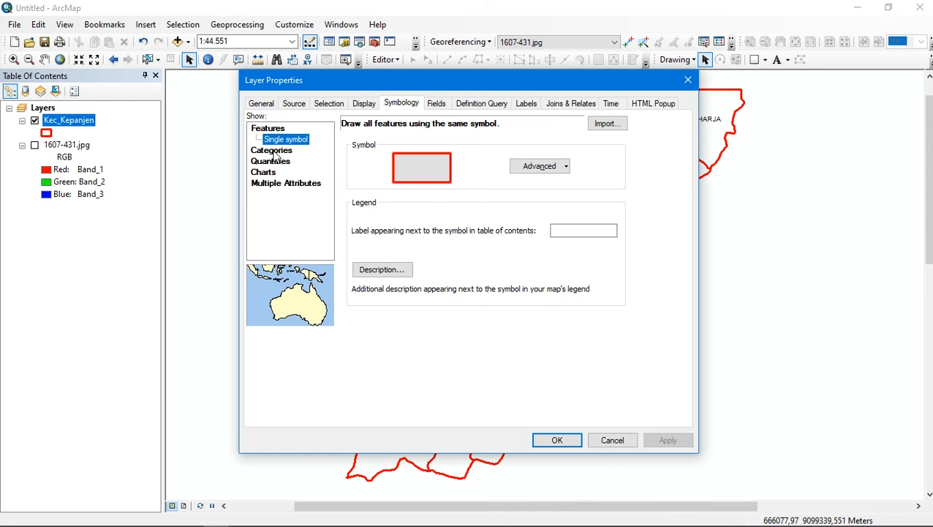
pyautogui.click(277, 163)
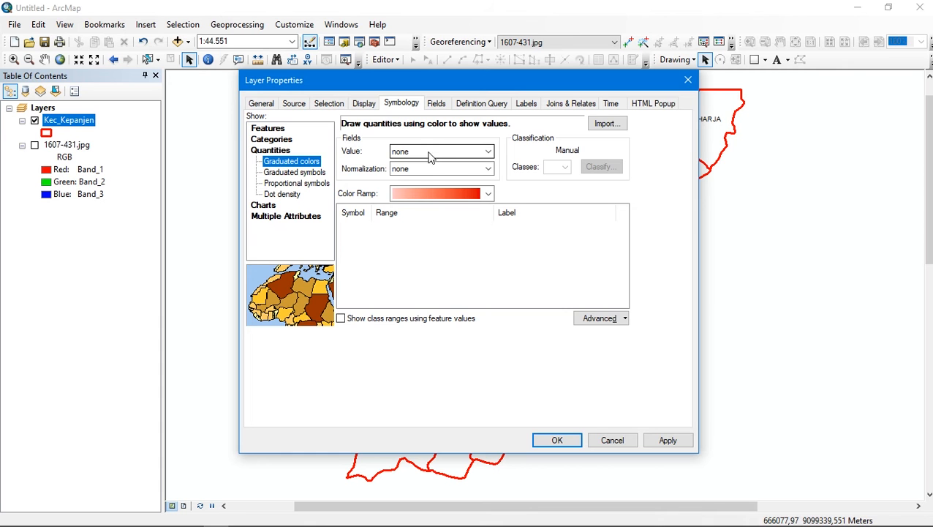
pyautogui.click(441, 153)
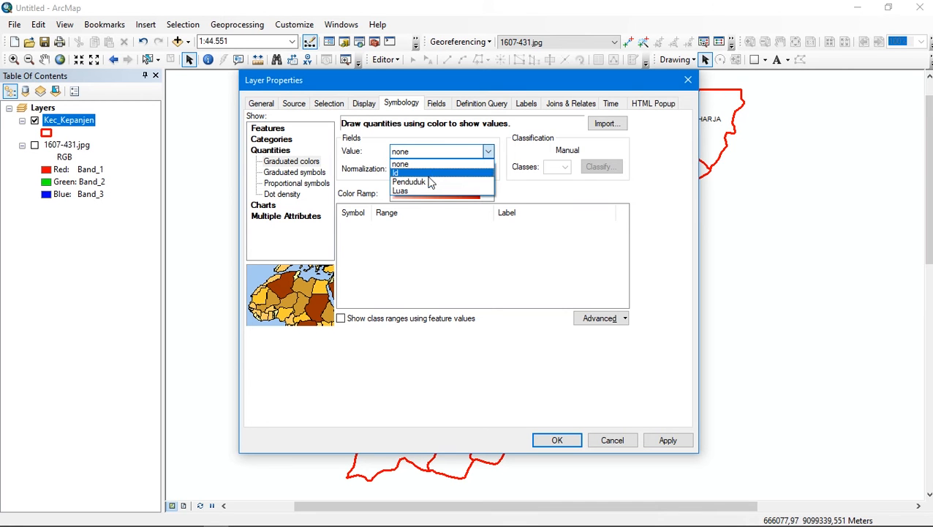
pyautogui.click(431, 187)
pyautogui.click(445, 169)
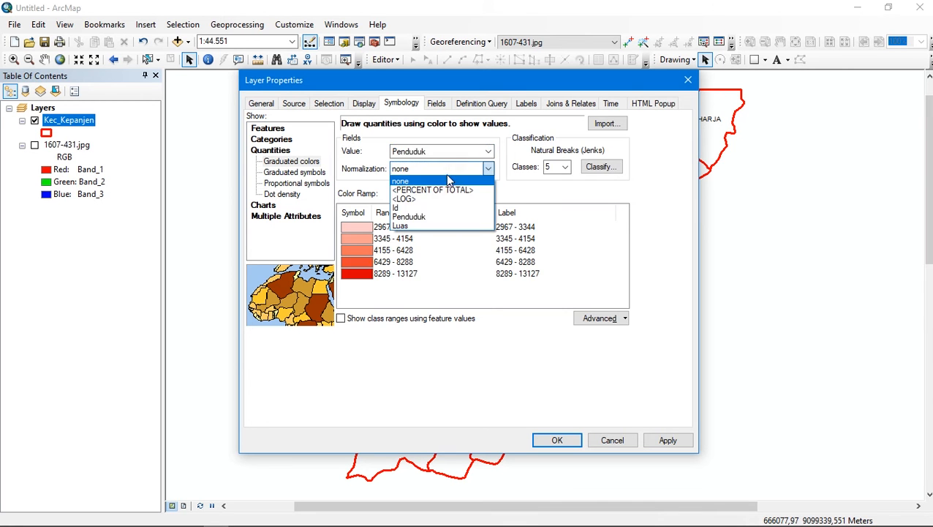
pyautogui.click(427, 225)
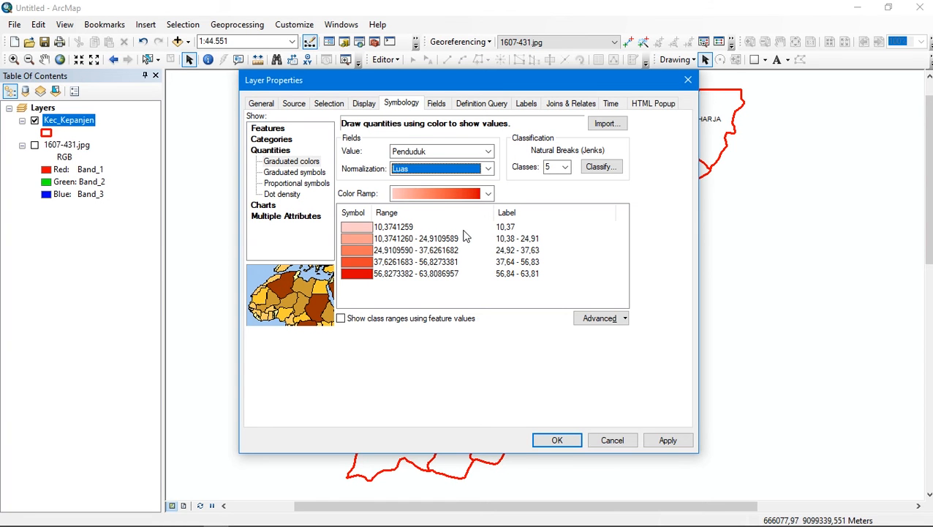
# - Classify the normalized population values into 3 classes, entering 10 and 50 as the first two break values
pyautogui.click(601, 166)
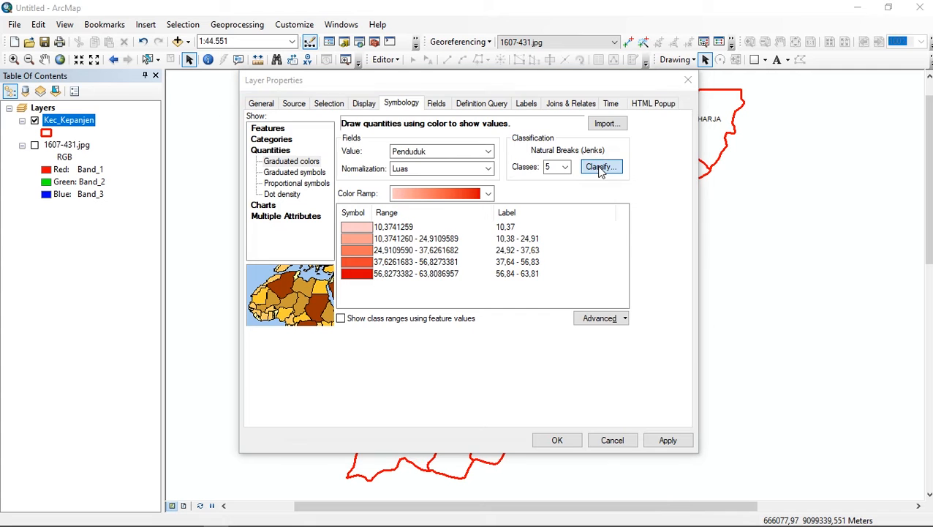
pyautogui.moveTo(604, 205); pyautogui.dragTo(580, 209)
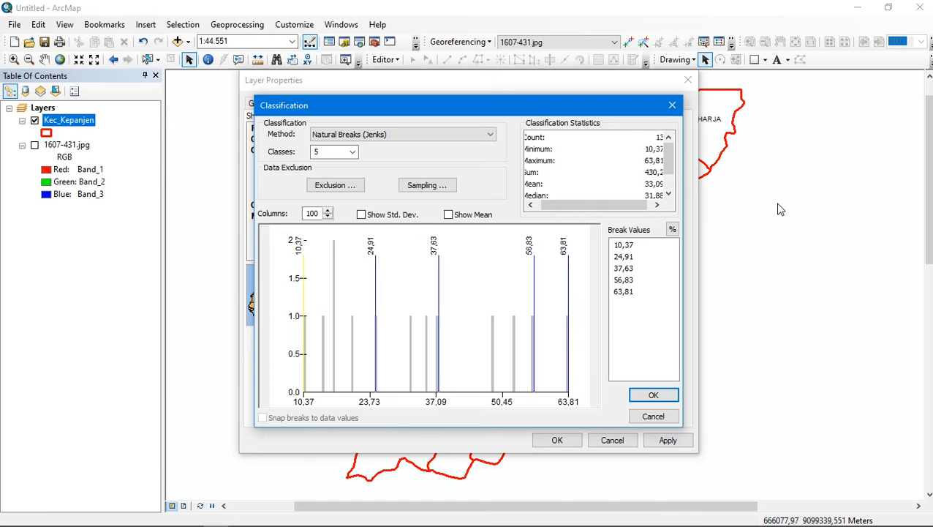
pyautogui.click(353, 152)
pyautogui.click(347, 167)
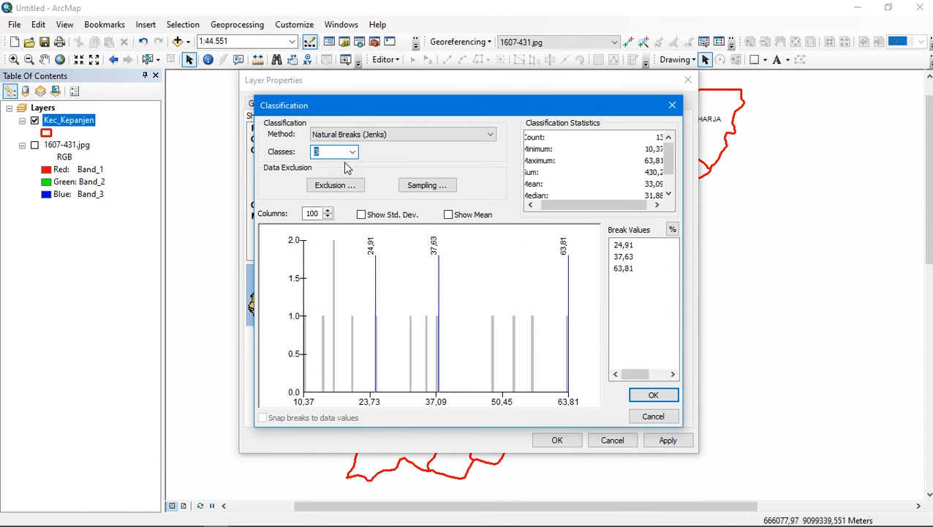
pyautogui.click(642, 245)
pyautogui.write('10')
pyautogui.press('Return')
pyautogui.click(629, 256)
pyautogui.write('30')
pyautogui.click(643, 283)
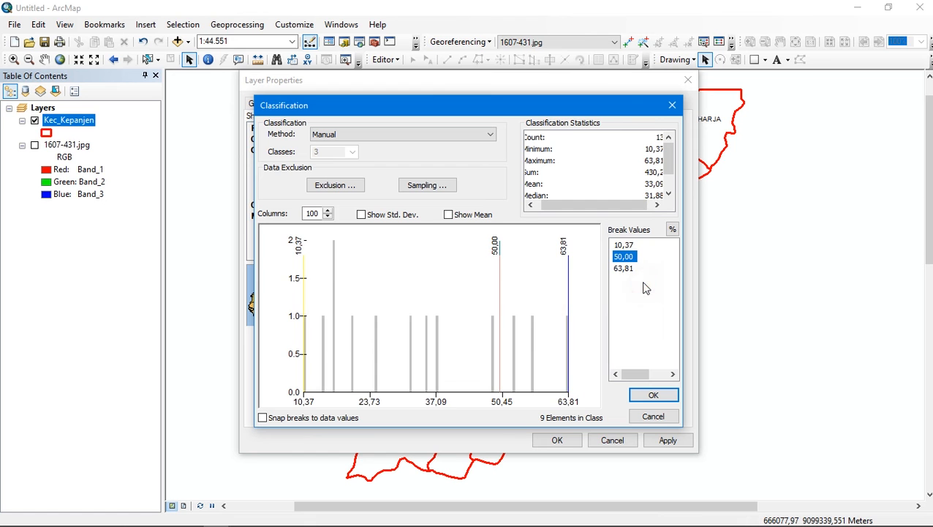
pyautogui.click(653, 395)
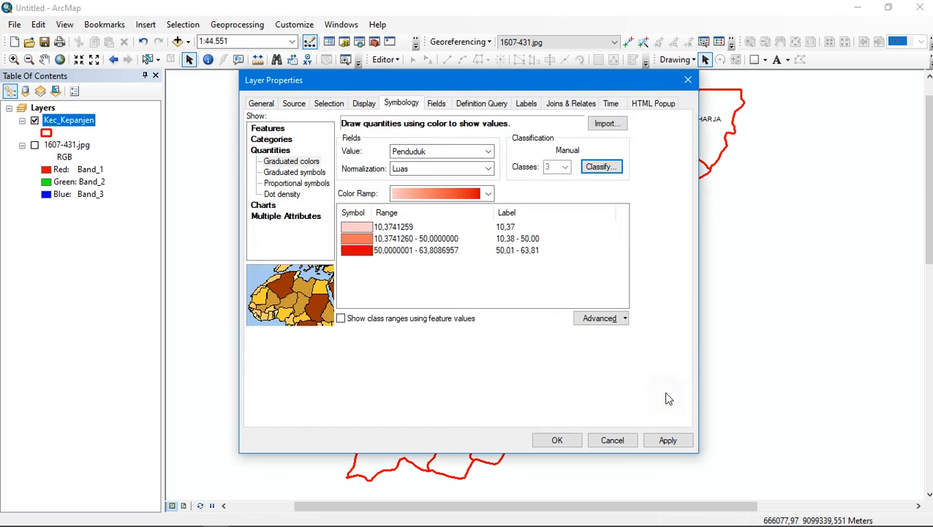
# - Label the three density classes 5-10 Jiwa/Ha, 10-50 Jiwa/Ha and 50-64 Jiwa/Ha, and apply the symbology to the layer
pyautogui.click(512, 227)
pyautogui.write('5-10 Jiwa/Ha')
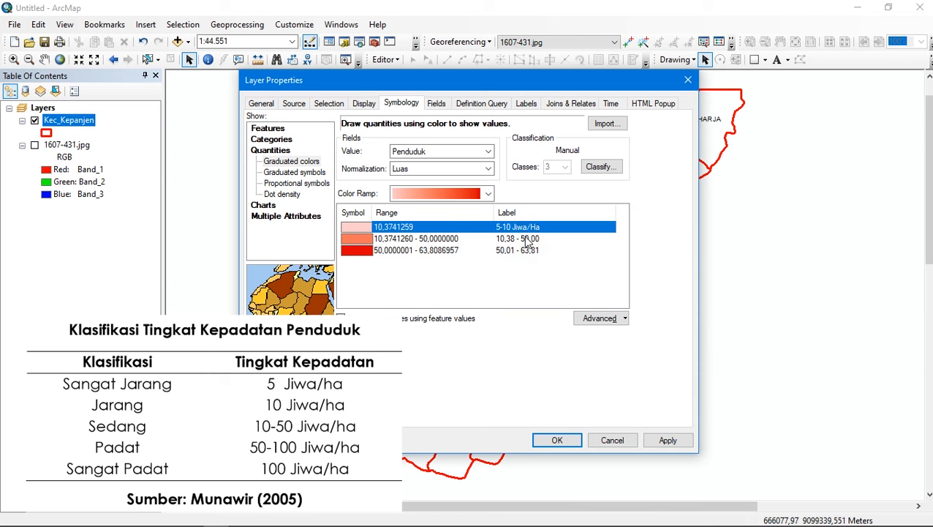
pyautogui.click(518, 238)
pyautogui.click(510, 239)
pyautogui.click(517, 252)
pyautogui.moveTo(508, 253); pyautogui.dragTo(521, 253)
pyautogui.write('-')
pyautogui.moveTo(519, 253); pyautogui.dragTo(512, 254)
pyautogui.click(666, 440)
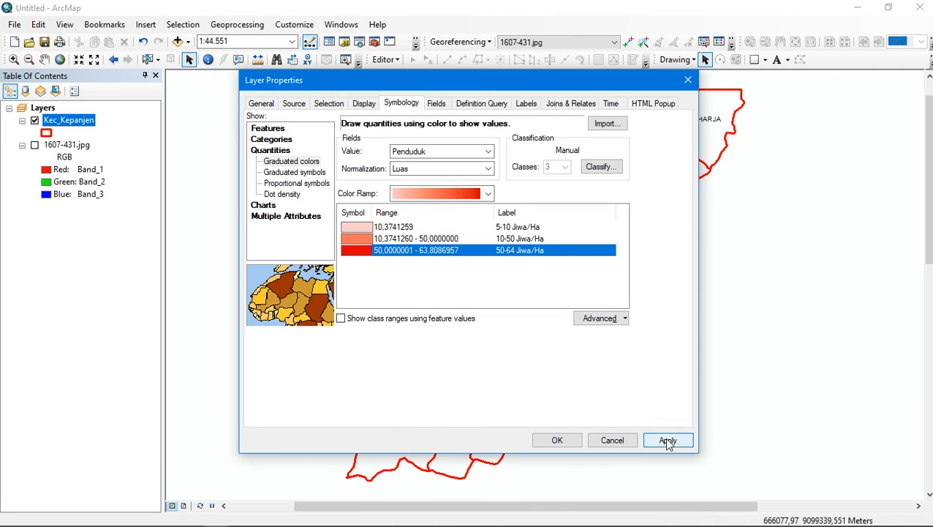
pyautogui.click(557, 440)
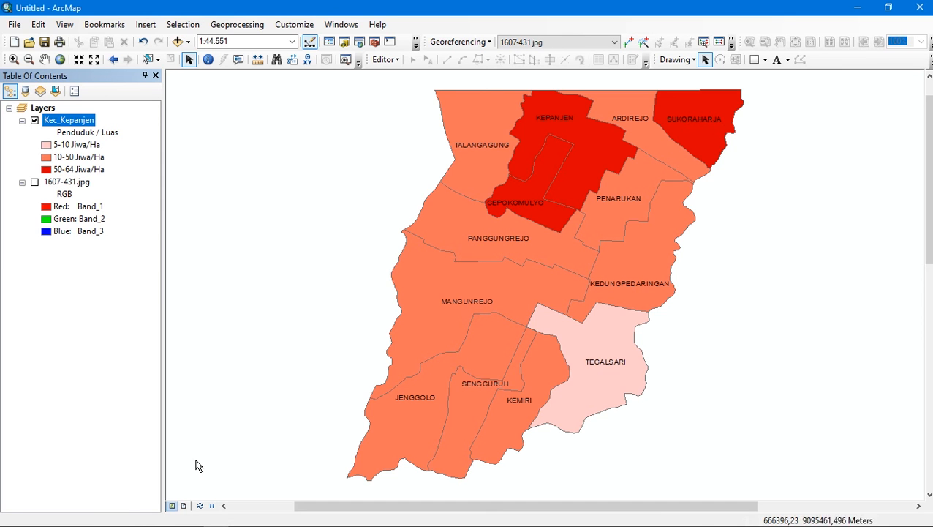
# - Switch to layout view and add a measured grid to the data frame with intervals of 1000 m in X and 2000 m in Y
pyautogui.click(184, 507)
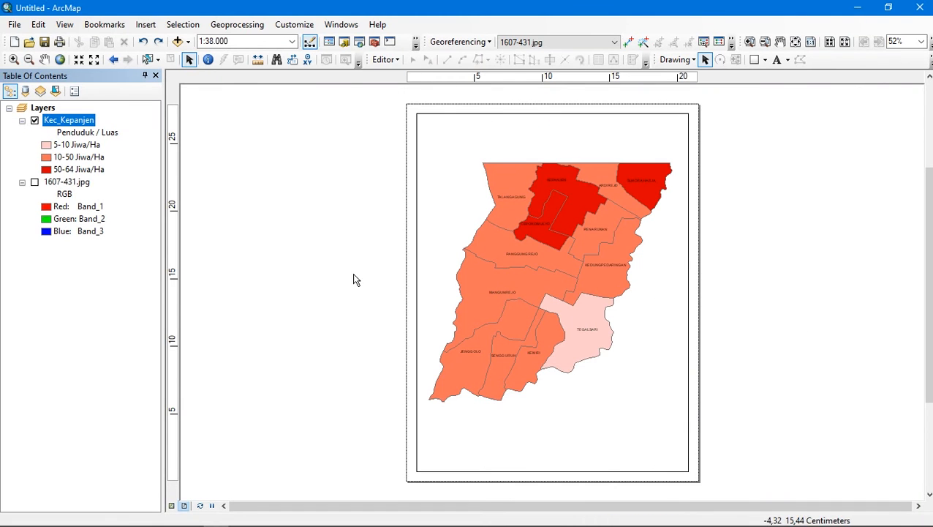
pyautogui.click(564, 273)
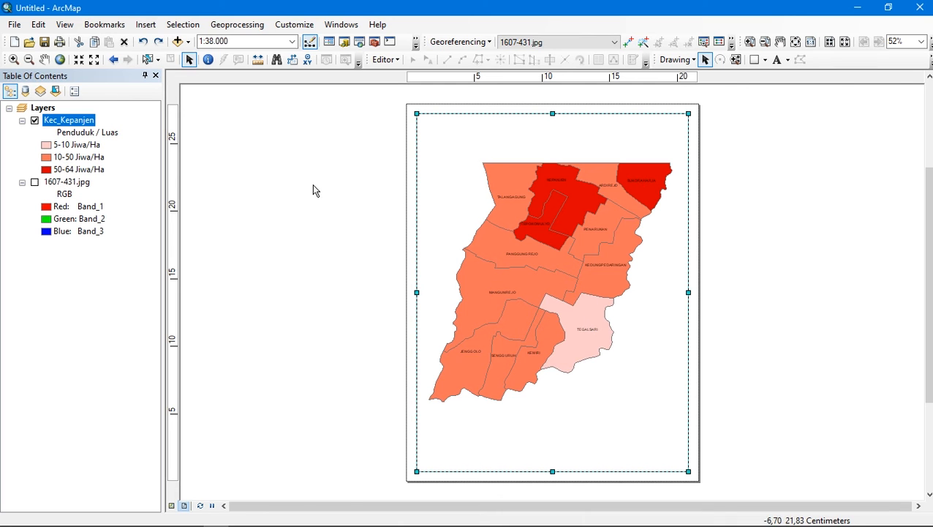
pyautogui.click(66, 24)
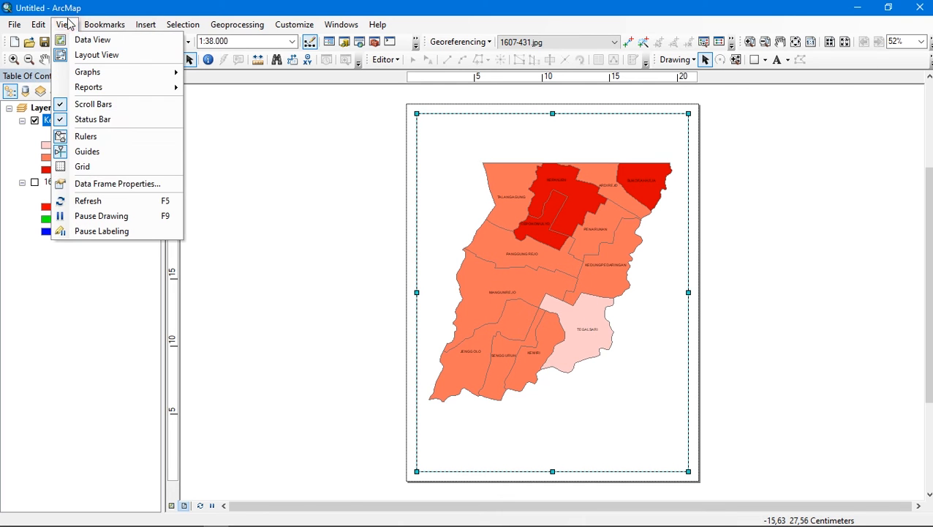
pyautogui.click(139, 184)
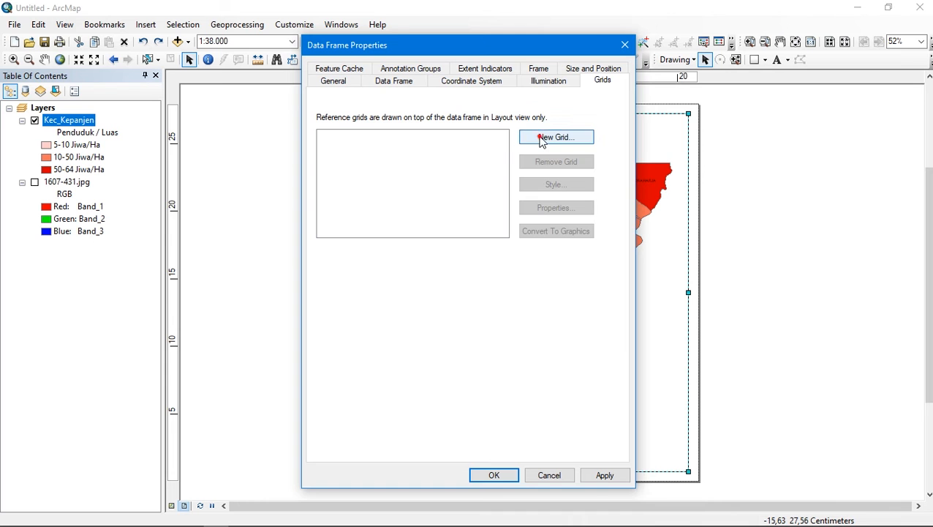
pyautogui.click(542, 139)
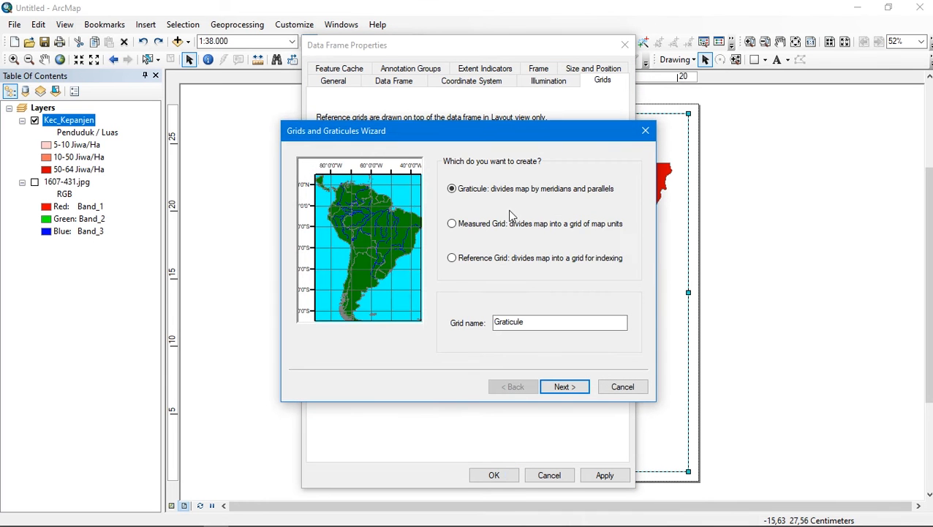
pyautogui.click(500, 224)
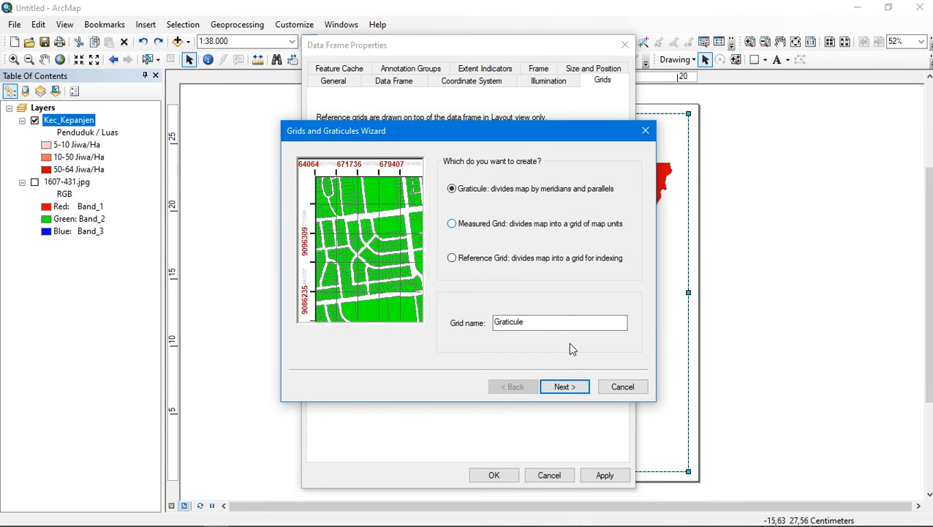
pyautogui.click(577, 388)
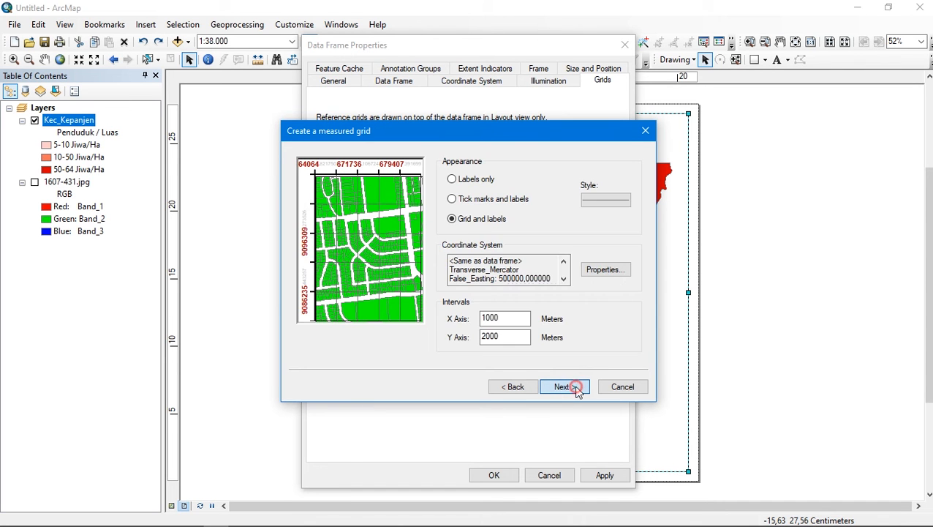
pyautogui.click(565, 387)
pyautogui.click(577, 389)
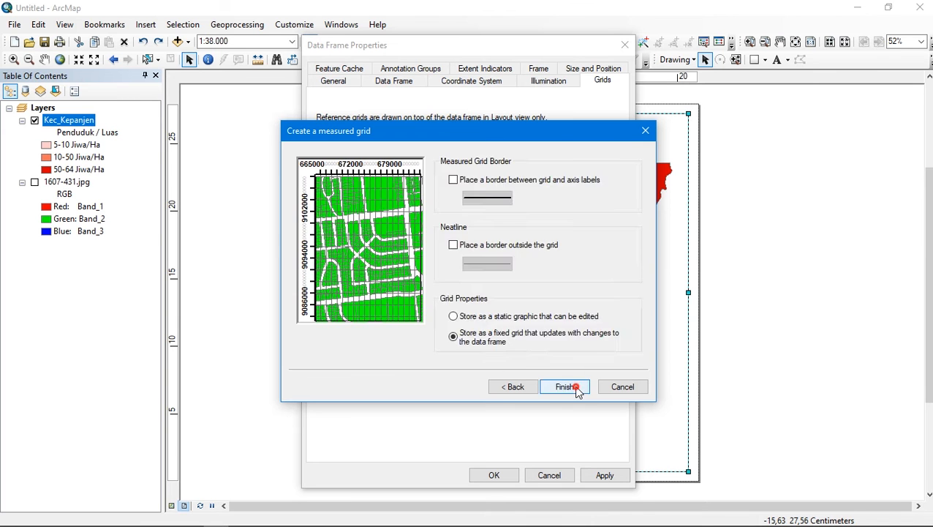
pyautogui.click(576, 387)
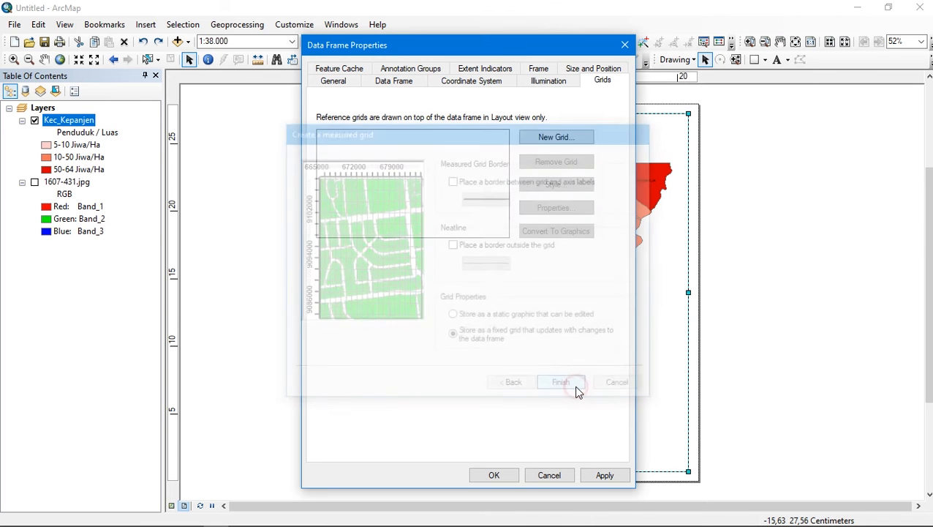
pyautogui.click(612, 476)
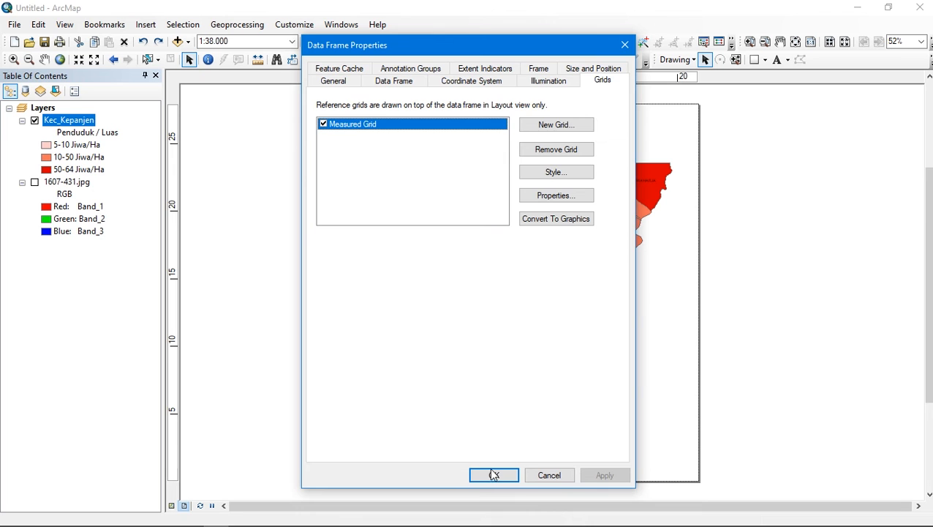
pyautogui.click(494, 475)
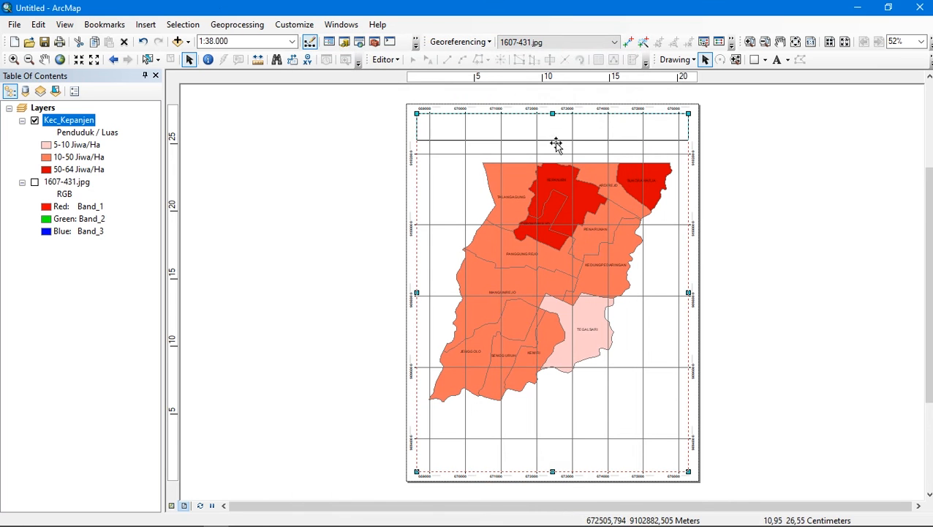
# - Shrink the data frame on the page to leave space above and below it, and reposition the map
pyautogui.moveTo(557, 162); pyautogui.dragTo(556, 162)
pyautogui.moveTo(553, 472); pyautogui.dragTo(548, 425)
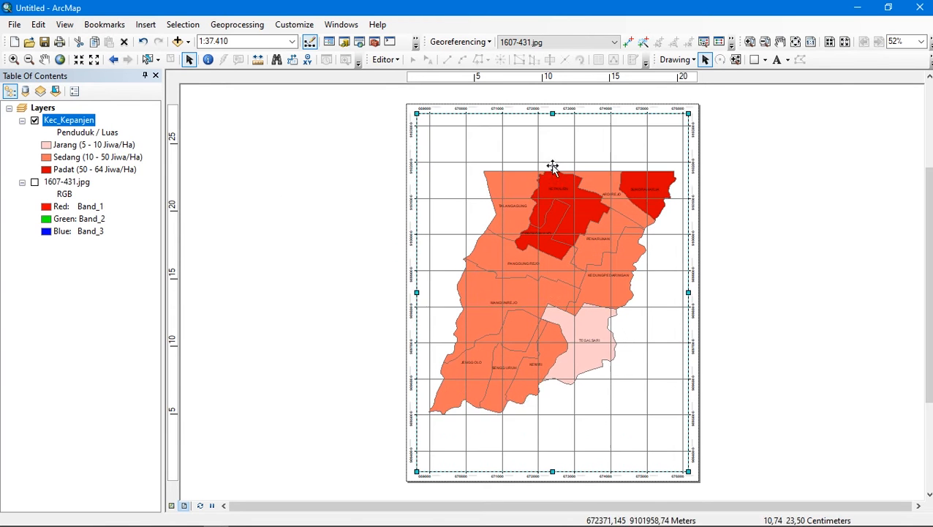
pyautogui.moveTo(552, 166); pyautogui.dragTo(552, 171)
pyautogui.moveTo(553, 471); pyautogui.dragTo(554, 431)
pyautogui.moveTo(417, 302); pyautogui.dragTo(431, 303)
pyautogui.moveTo(520, 282); pyautogui.dragTo(514, 261)
# - Add the title text PETA KEPADATAN PENDUDUK SEBAGIAN WILAYAH KECAMATAN KEPANJEN above the map frame
pyautogui.click(777, 60)
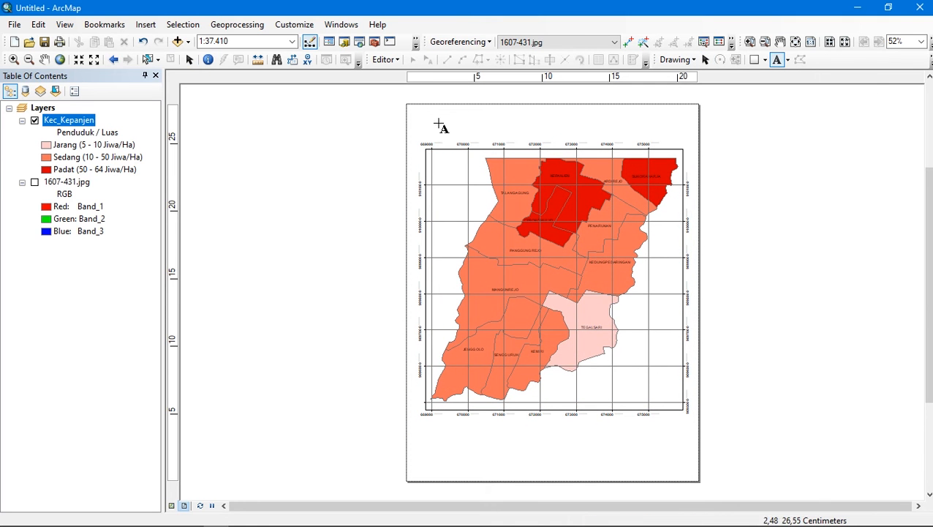
pyautogui.click(431, 126)
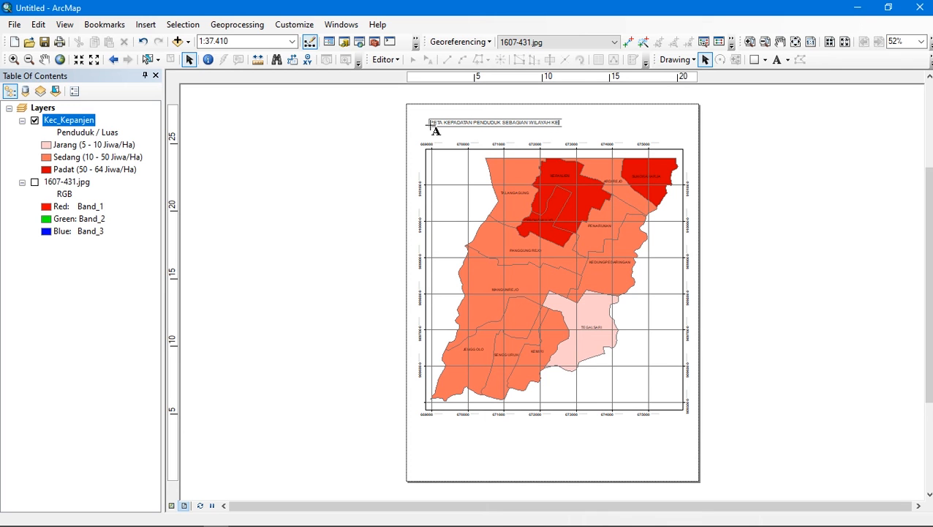
pyautogui.click(739, 158)
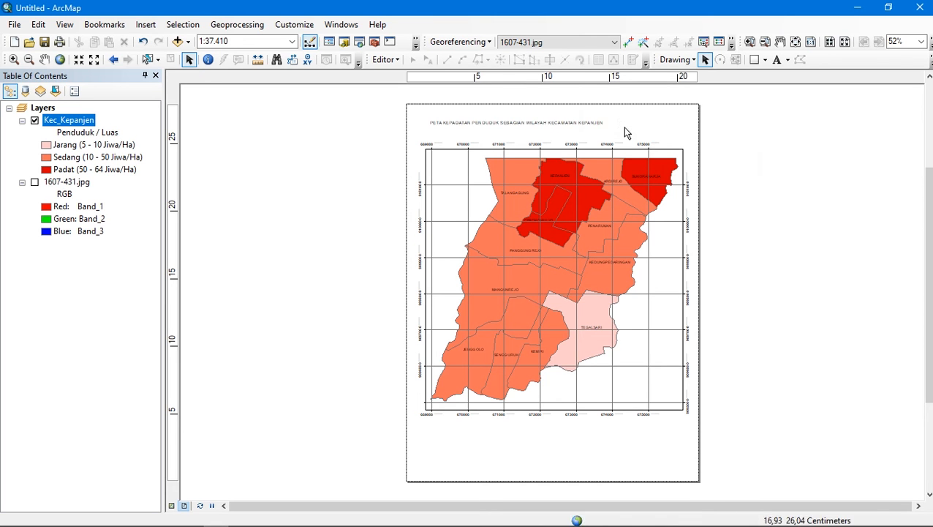
# - Enlarge the map title's font size and make the text bold
pyautogui.click(601, 123)
pyautogui.click(931, 63)
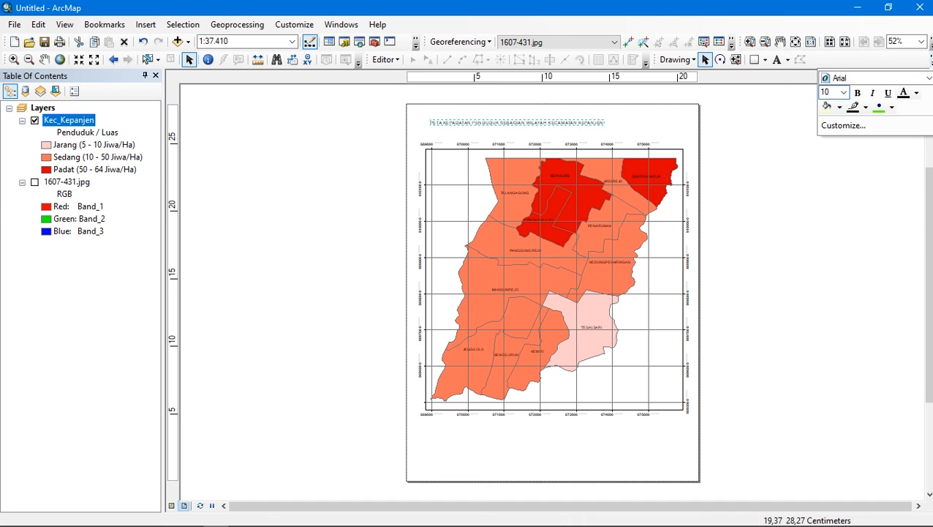
pyautogui.click(844, 91)
pyautogui.click(830, 143)
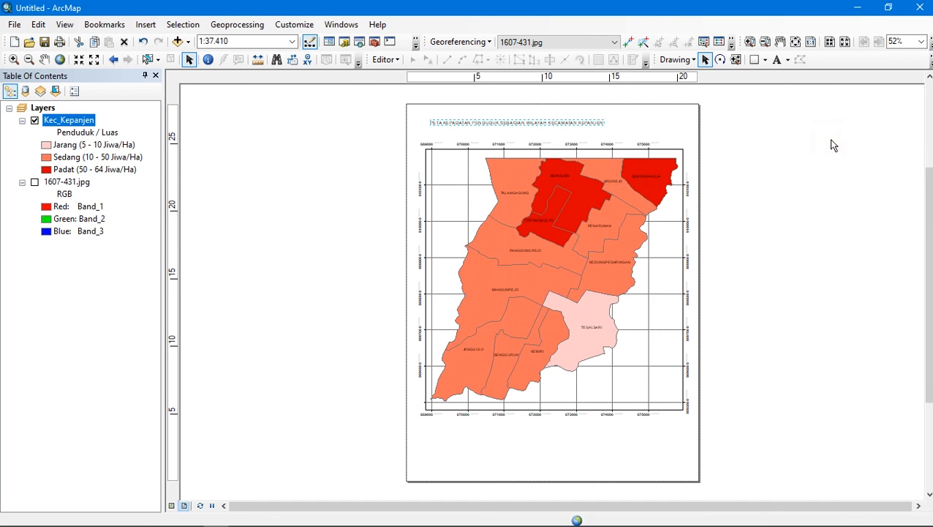
pyautogui.click(931, 63)
pyautogui.click(867, 90)
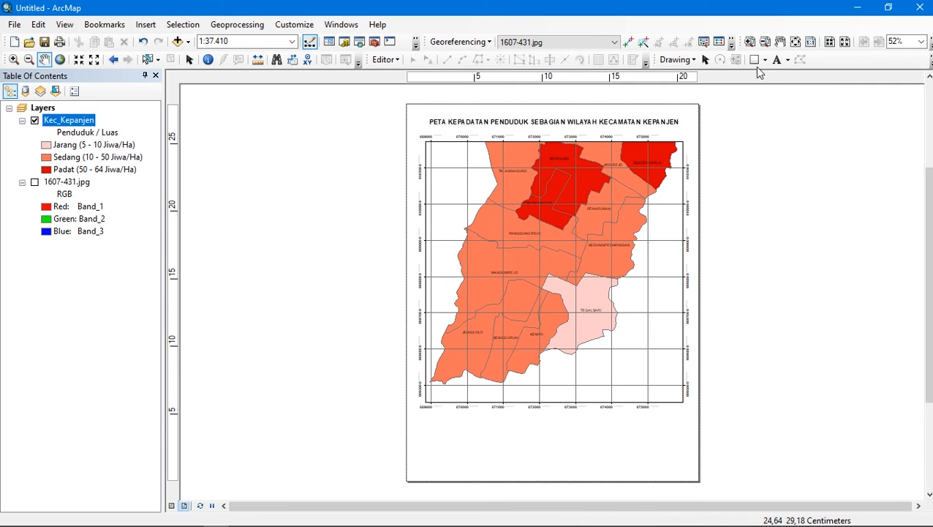
# - Draw a rectangle about 19.07 cm wide and 4.26 cm high below the map frame and set its fill to no color
pyautogui.click(754, 60)
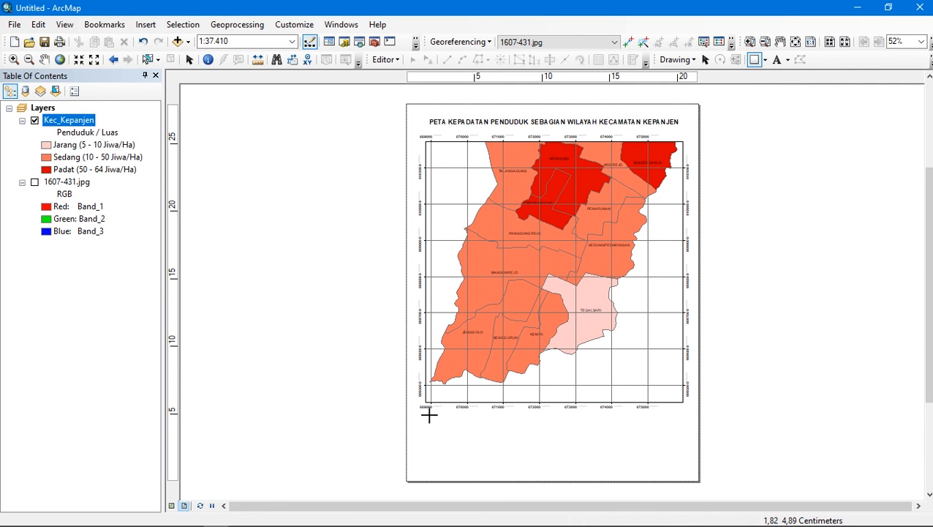
pyautogui.moveTo(424, 412)
pyautogui.mouseDown()
pyautogui.moveTo(606, 462)
pyautogui.moveTo(672, 475)
pyautogui.moveTo(682, 468)
pyautogui.mouseUp()
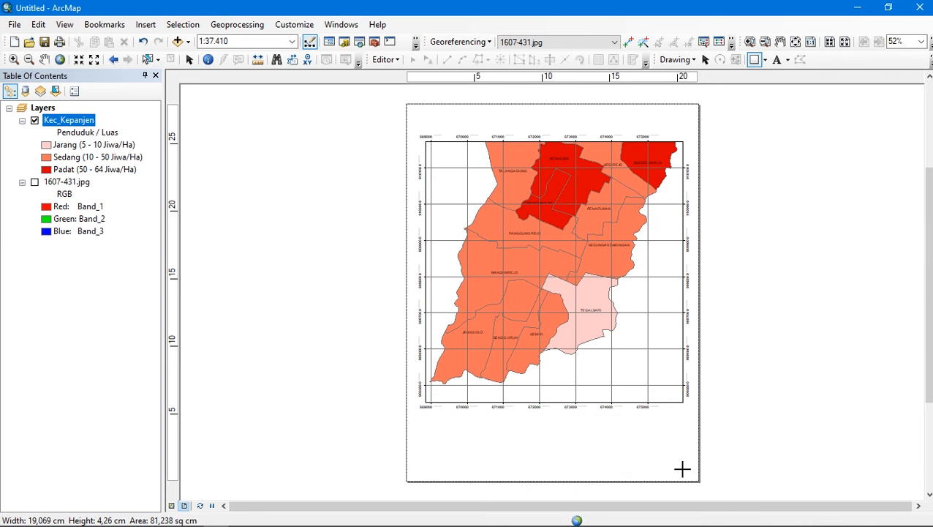
pyautogui.rightClick(647, 449)
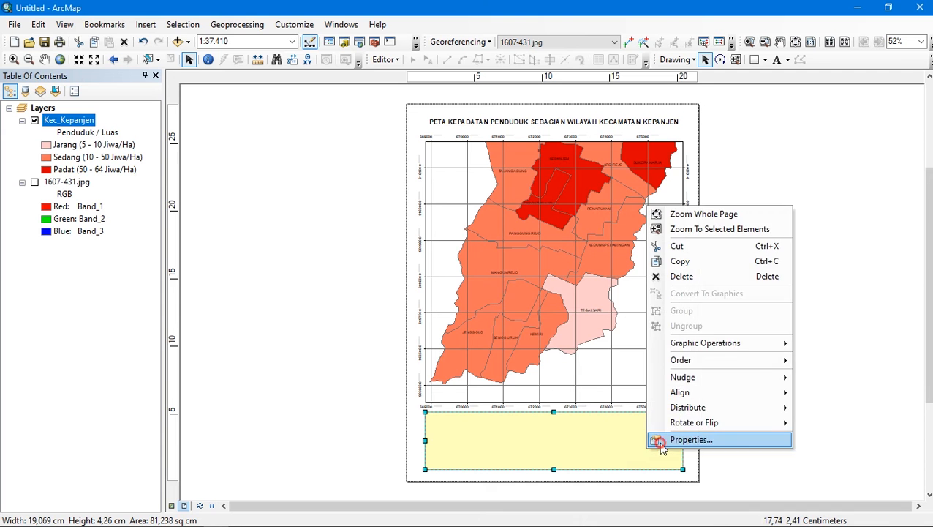
pyautogui.click(658, 439)
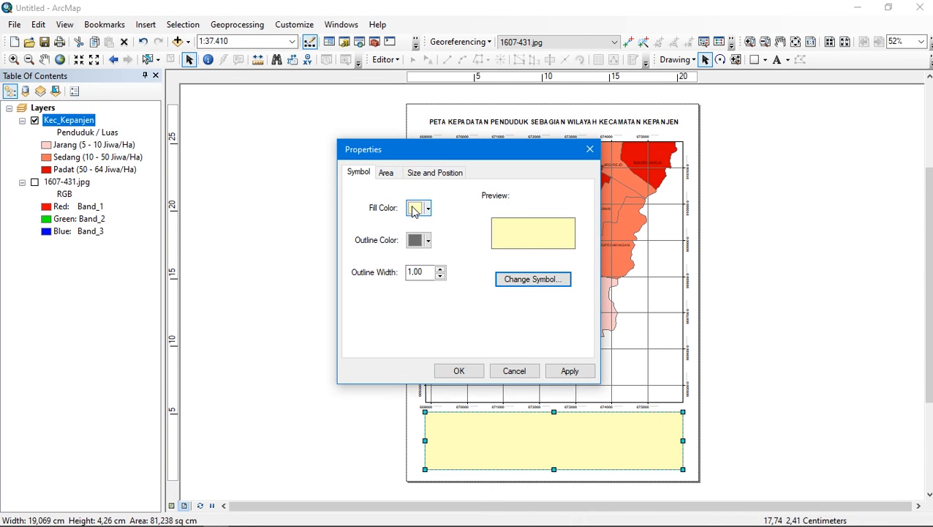
pyautogui.click(414, 208)
pyautogui.click(428, 226)
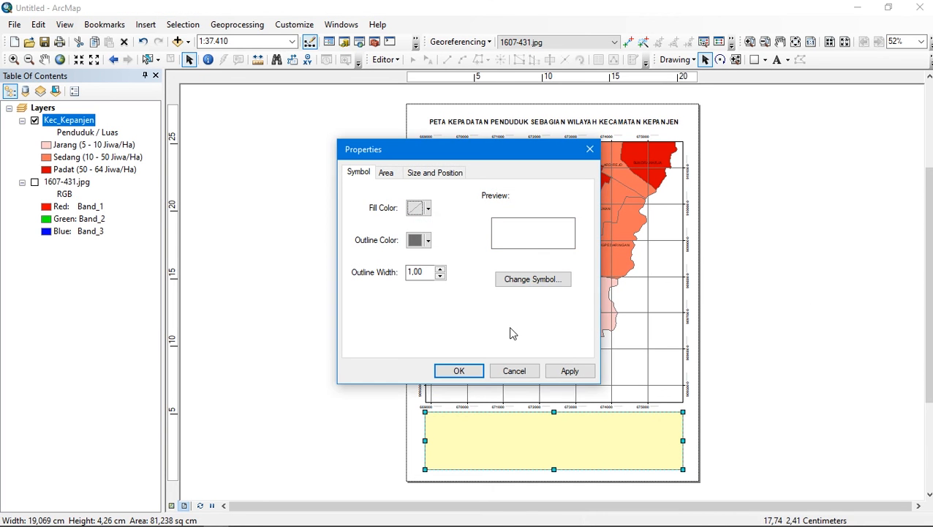
pyautogui.click(571, 370)
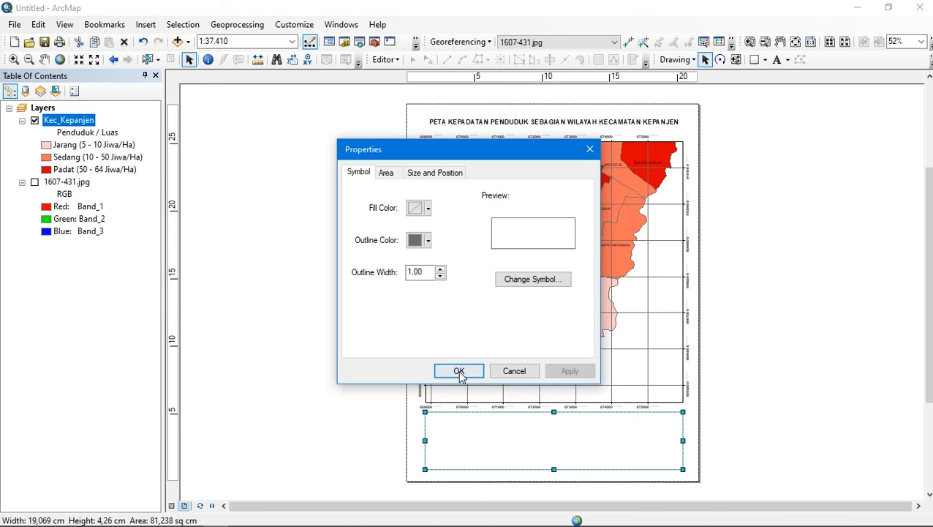
pyautogui.click(459, 371)
pyautogui.click(753, 408)
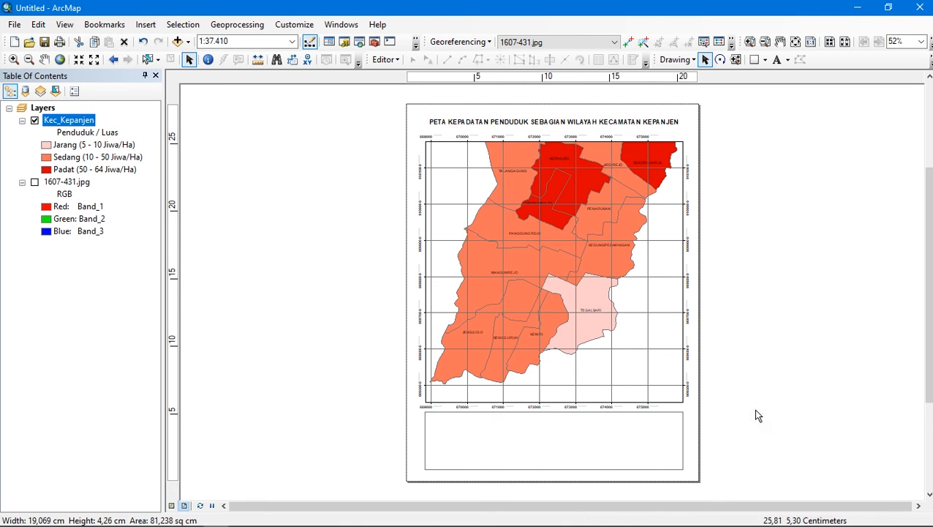
# - Insert a single-column legend for the Kec_Kepanjen layer with the centred title LEGENDA at size 14
pyautogui.click(146, 25)
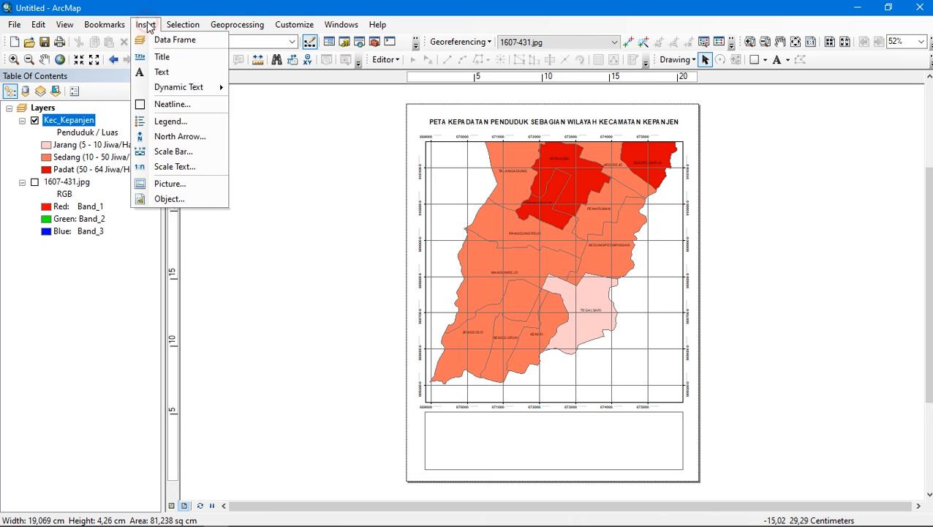
pyautogui.click(179, 121)
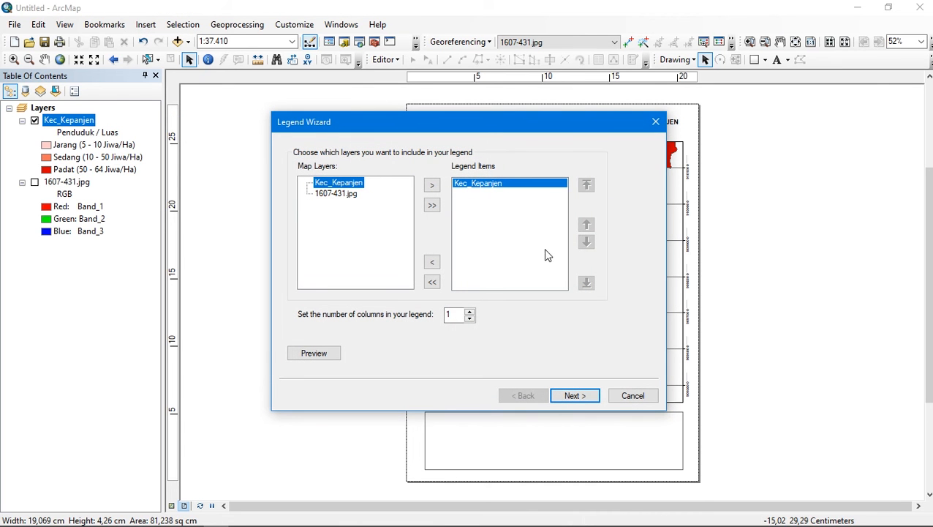
pyautogui.click(574, 395)
pyautogui.moveTo(361, 175); pyautogui.dragTo(288, 175)
pyautogui.write('LEGENDA')
pyautogui.click(377, 273)
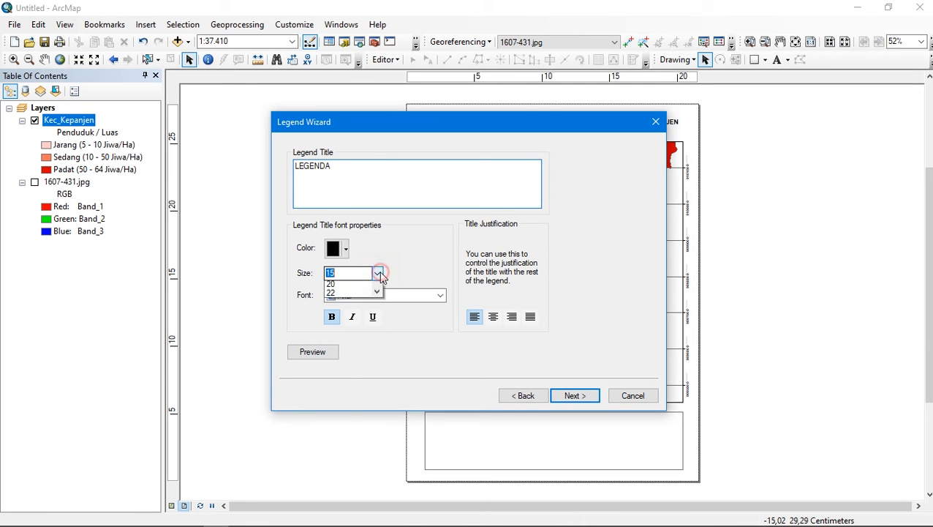
pyautogui.click(378, 288)
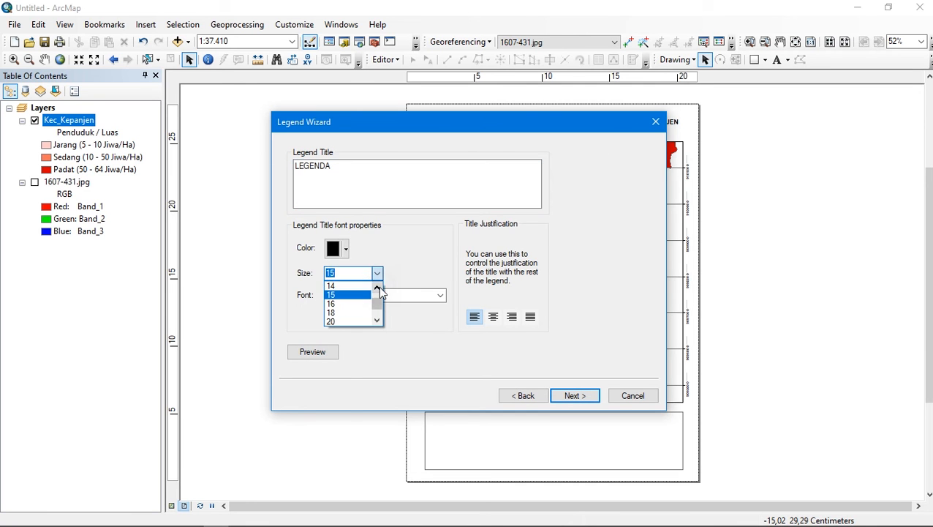
pyautogui.click(351, 285)
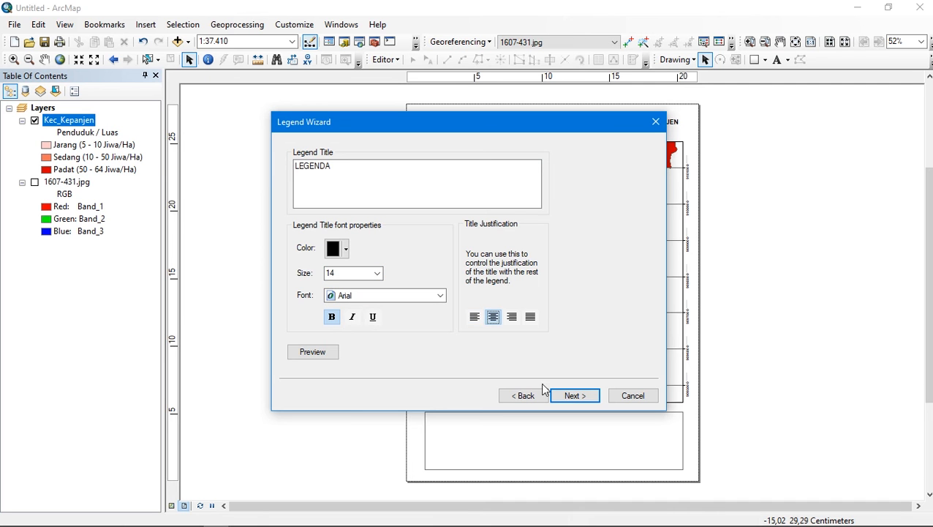
pyautogui.click(567, 399)
pyautogui.click(567, 398)
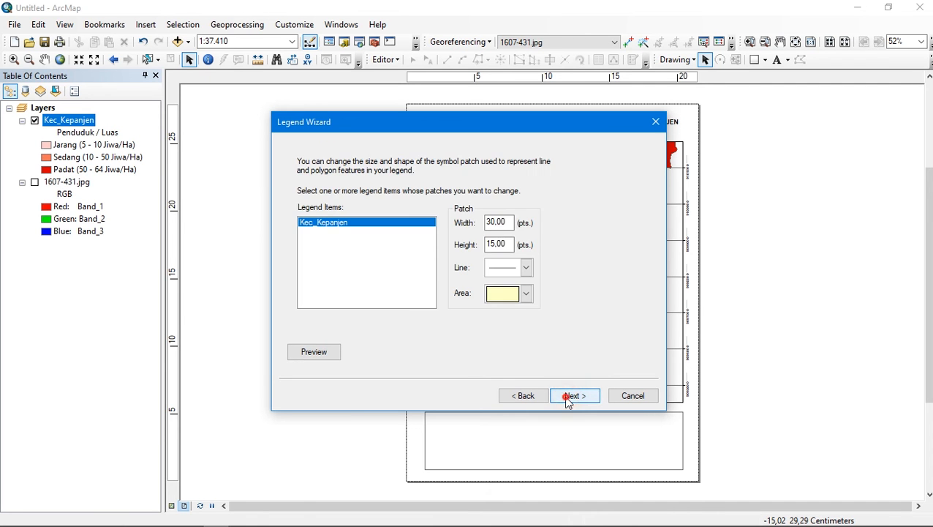
pyautogui.click(567, 399)
pyautogui.click(567, 399)
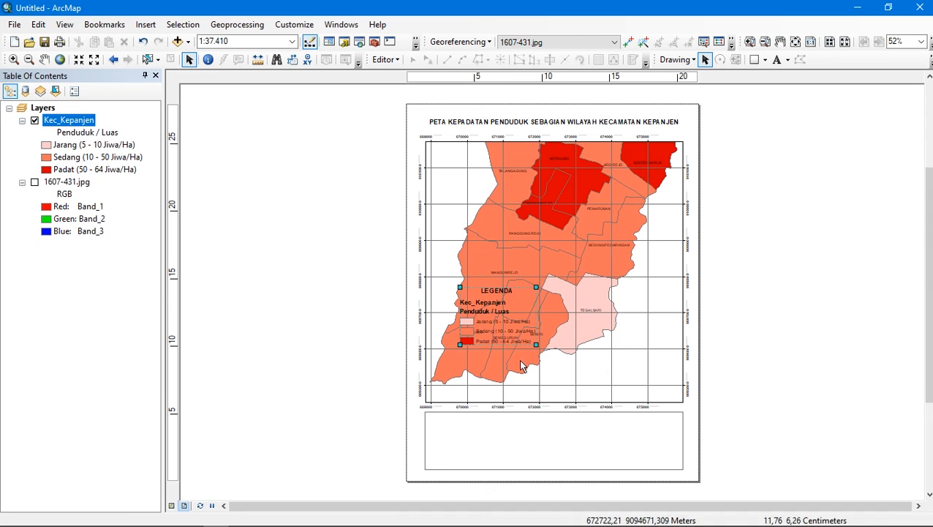
# - Move the legend into the box below the map, convert it to graphics and ungroup its elements
pyautogui.moveTo(501, 344); pyautogui.dragTo(461, 435)
pyautogui.rightClick(463, 439)
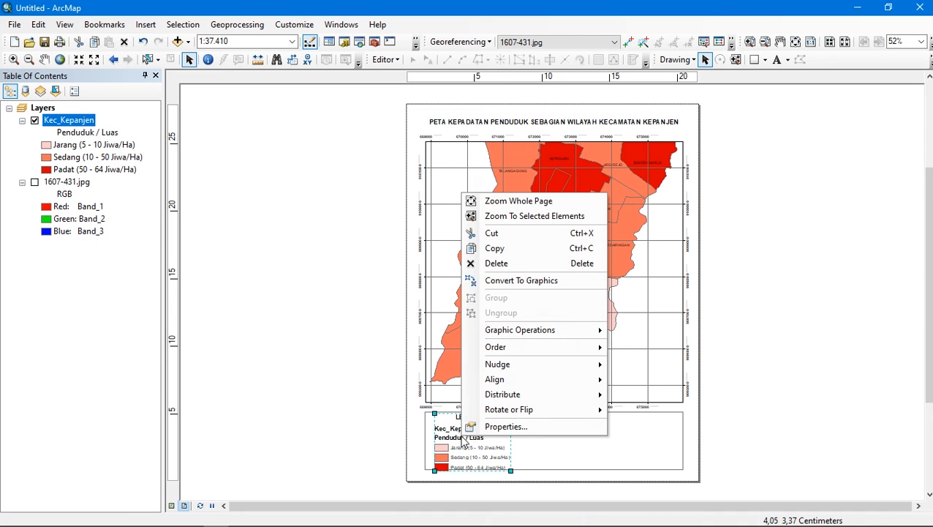
pyautogui.click(569, 282)
pyautogui.rightClick(478, 439)
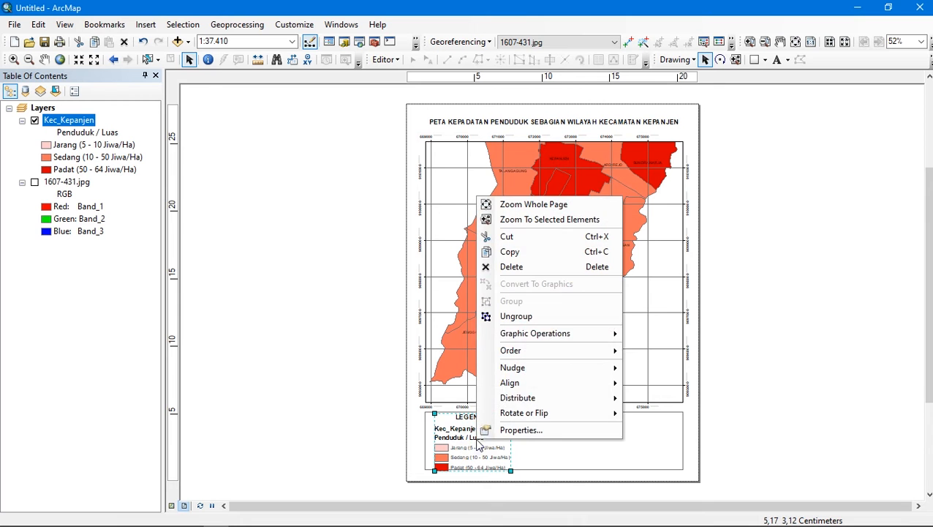
pyautogui.click(525, 317)
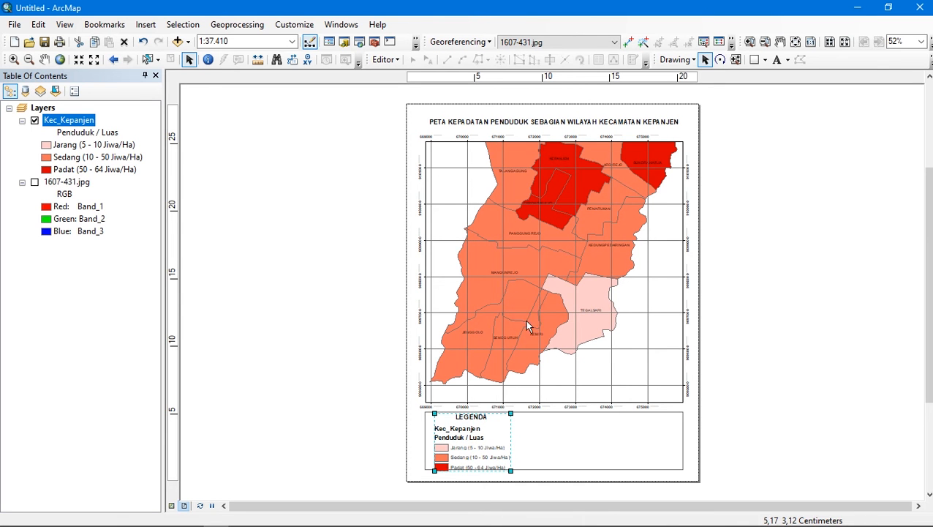
pyautogui.click(744, 404)
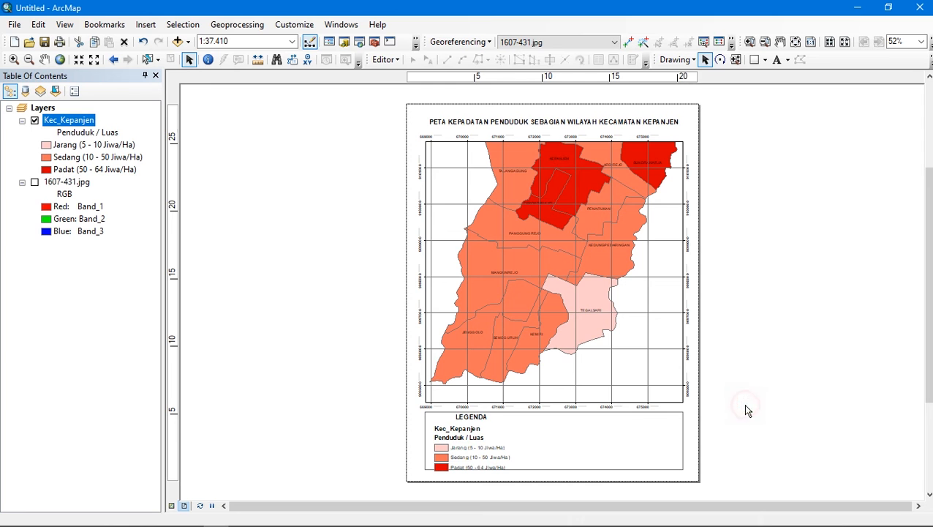
# - Delete the Kec_Kepanjen layer name from the ungrouped legend and reposition the remaining elements inside the box
pyautogui.click(470, 430)
pyautogui.rightClick(470, 430)
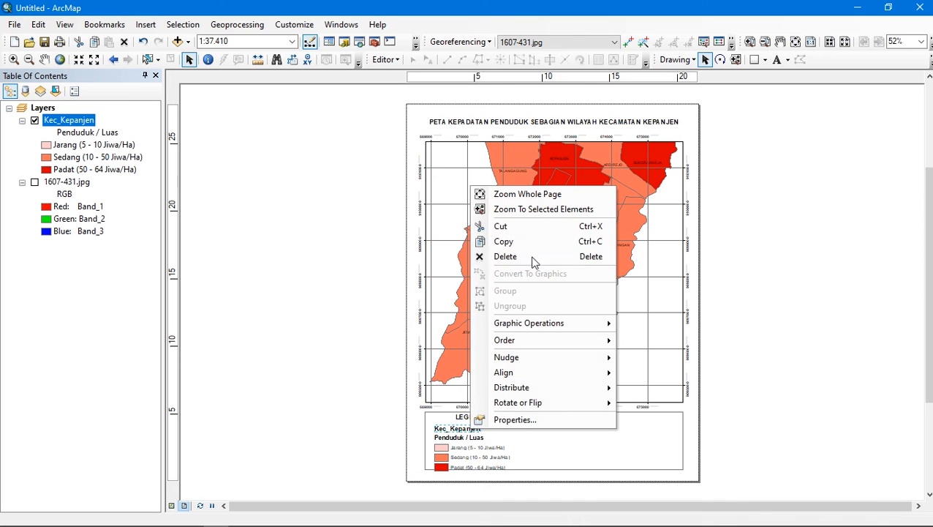
pyautogui.click(534, 256)
pyautogui.moveTo(389, 421); pyautogui.dragTo(514, 487)
pyautogui.moveTo(478, 452); pyautogui.dragTo(475, 448)
pyautogui.click(710, 446)
# - Change the legend heading Penduduk / Luas to Kepadatan Penduduk
pyautogui.doubleClick(477, 430)
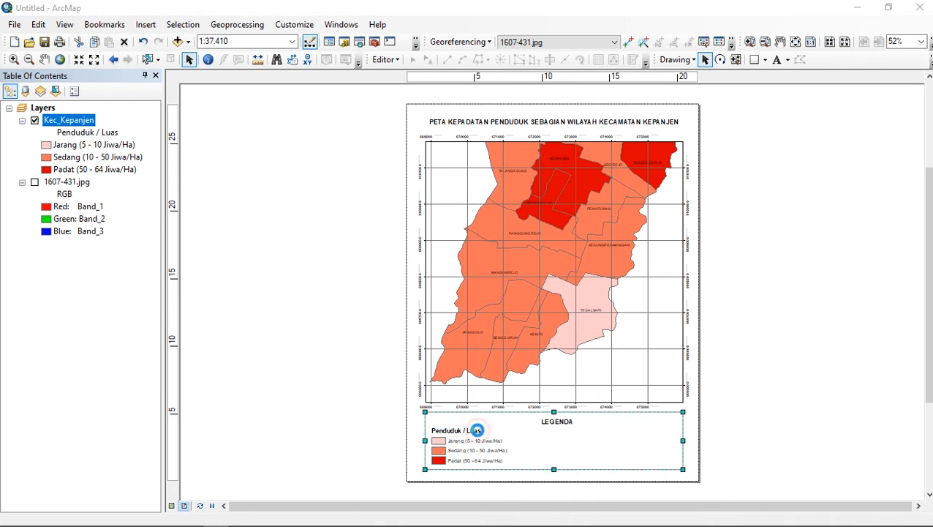
pyautogui.write('Kepadatan Penduduk')
pyautogui.click(557, 384)
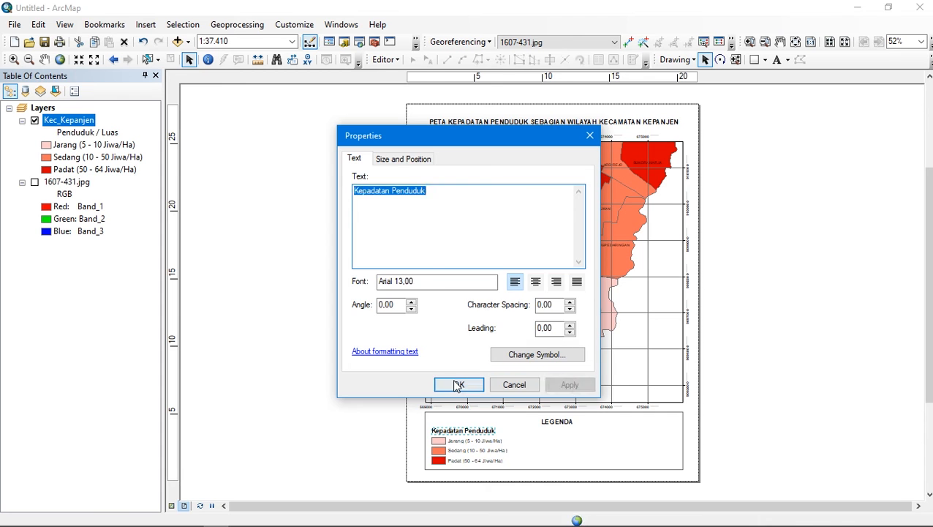
pyautogui.click(459, 384)
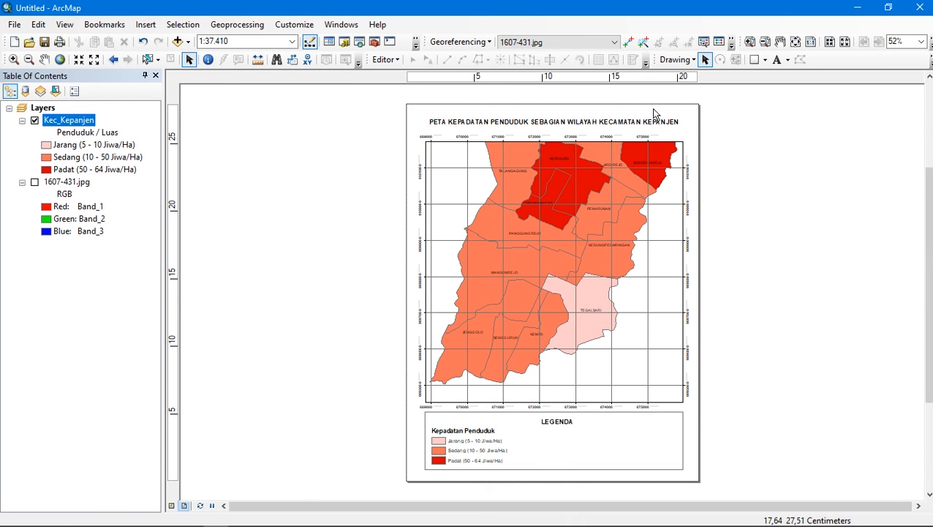
# - Add the text Sumber Data: Peta RBI Kepanjen, BPS Kepanjen beside the legend classes, adjusting its font size and position below the LEGENDA title
pyautogui.click(777, 61)
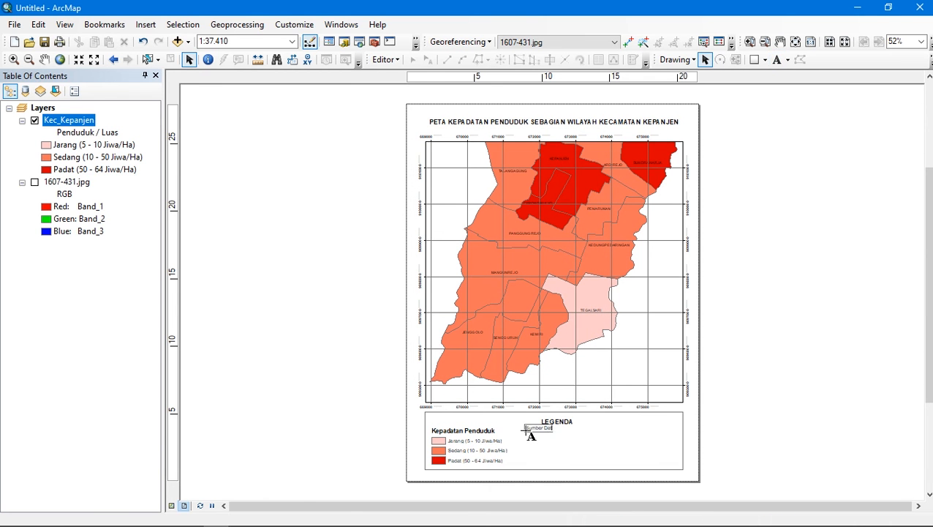
pyautogui.doubleClick(536, 433)
pyautogui.click(413, 221)
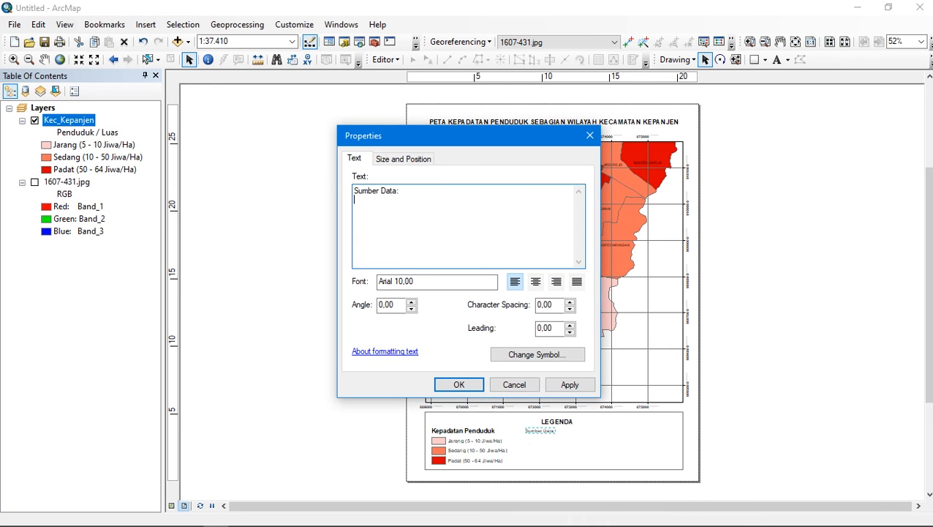
pyautogui.click(570, 385)
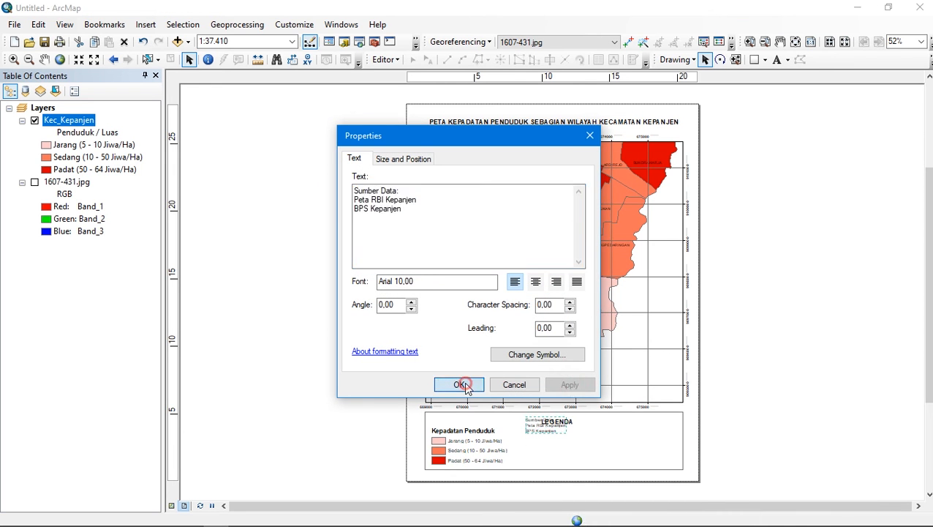
pyautogui.click(455, 385)
pyautogui.click(929, 64)
pyautogui.click(846, 96)
pyautogui.click(836, 116)
pyautogui.click(582, 432)
pyautogui.click(620, 440)
pyautogui.click(786, 438)
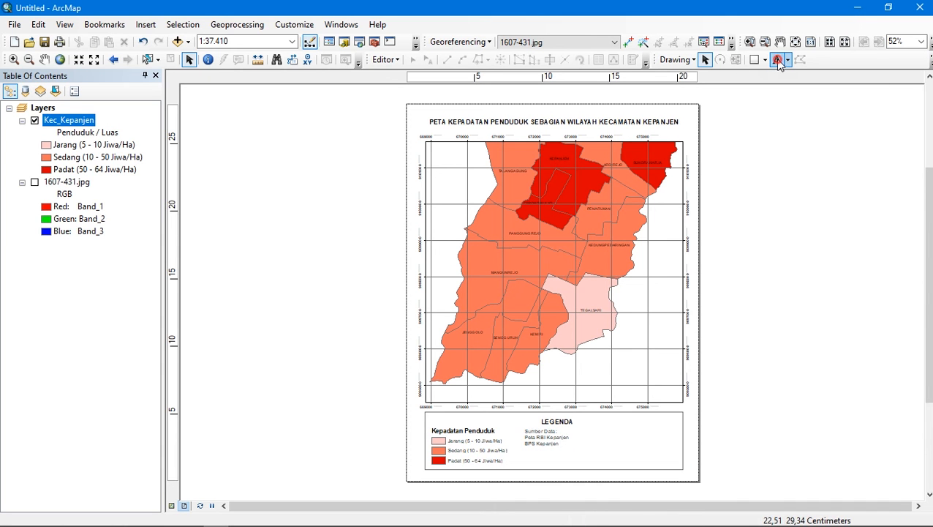
# - Add a Dibuat Oleh: text with the author's name, Pendidikan Geografi UM and Tahun 2022, and stack it under the data source text
pyautogui.click(526, 452)
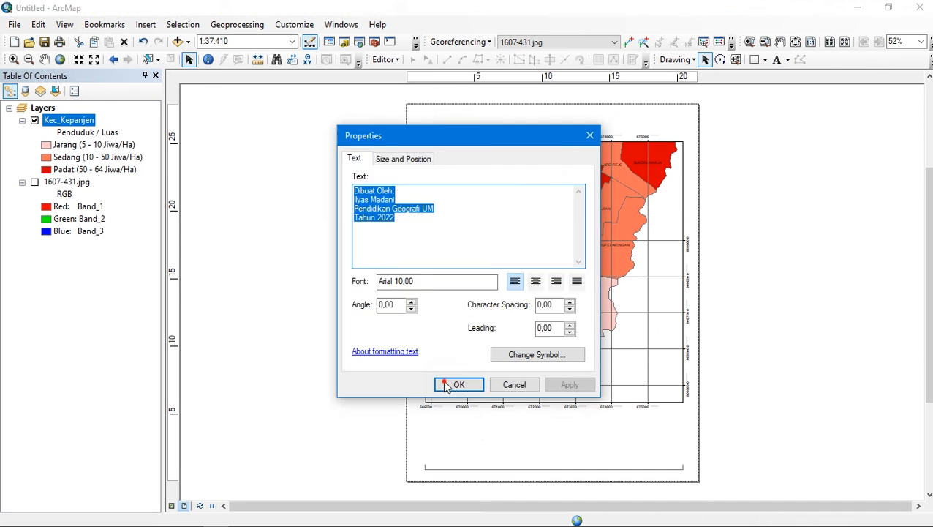
pyautogui.click(446, 384)
pyautogui.moveTo(547, 437); pyautogui.dragTo(545, 452)
pyautogui.click(930, 64)
pyautogui.moveTo(536, 433)
pyautogui.mouseDown()
pyautogui.moveTo(557, 417)
pyautogui.moveTo(535, 439)
pyautogui.mouseUp()
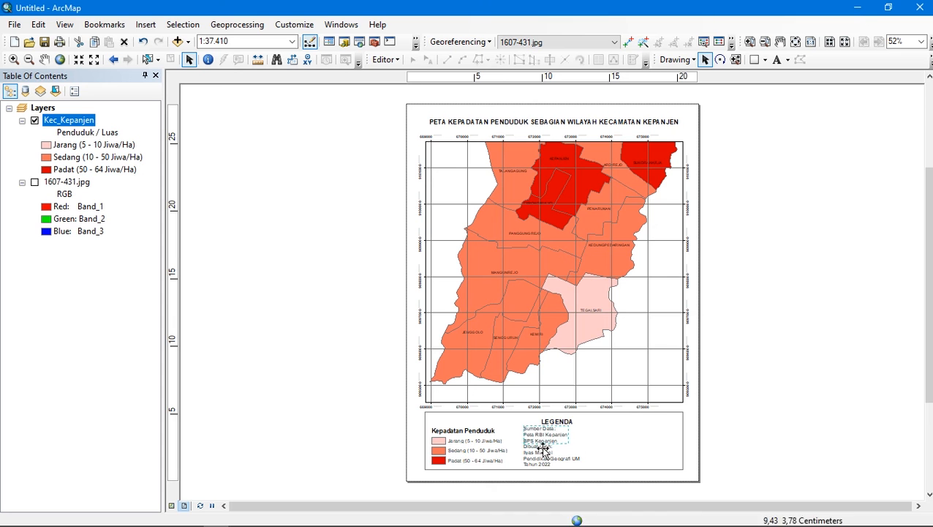
pyautogui.click(613, 438)
# - Shift the Kepadatan Penduduk heading and its class entries slightly upward inside the legend box
pyautogui.click(475, 440)
pyautogui.moveTo(382, 411); pyautogui.dragTo(487, 456)
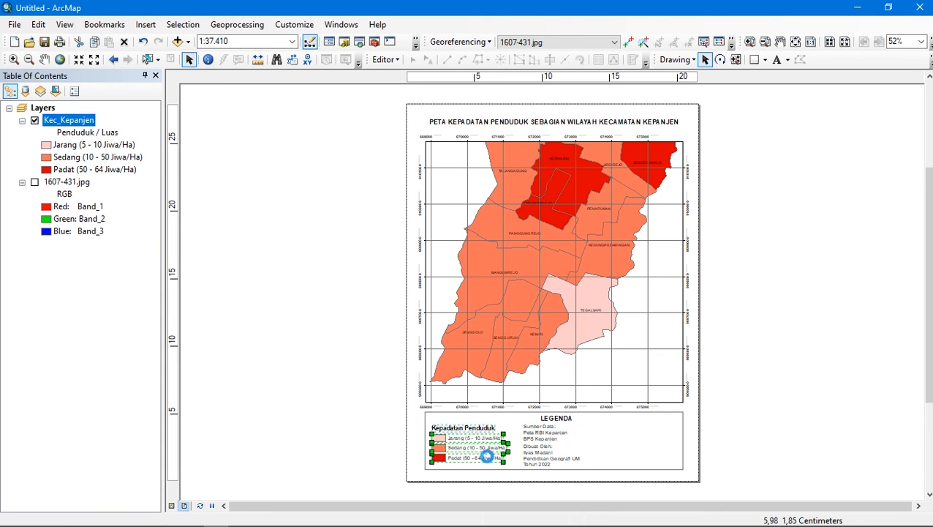
pyautogui.click(365, 395)
# - Insert the ESRI North 7 north arrow and place it in the empty upper-left corner of the map frame
pyautogui.click(146, 25)
pyautogui.click(174, 136)
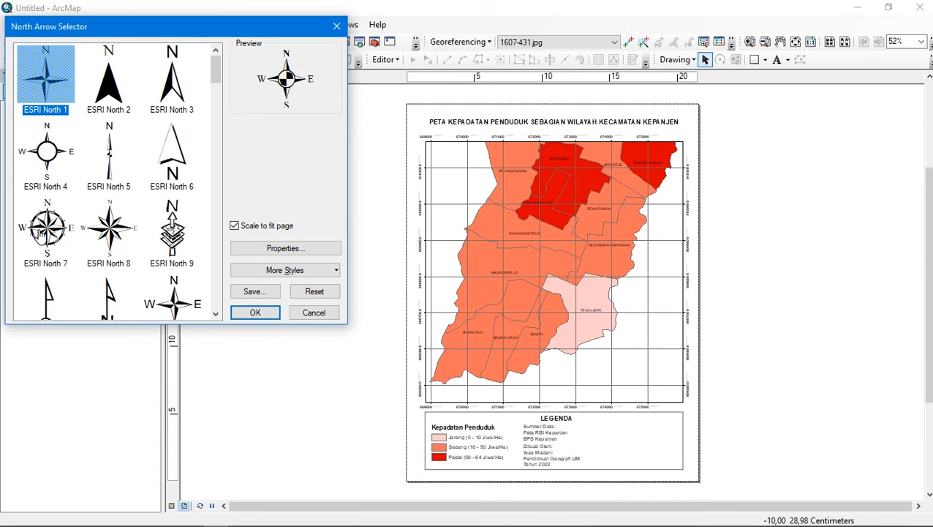
pyautogui.click(41, 232)
pyautogui.click(256, 313)
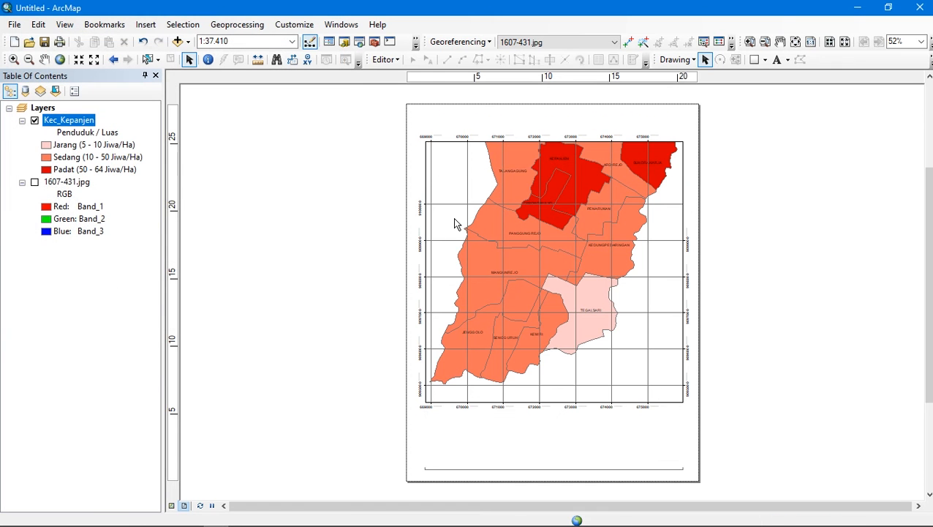
pyautogui.moveTo(471, 333); pyautogui.dragTo(451, 172)
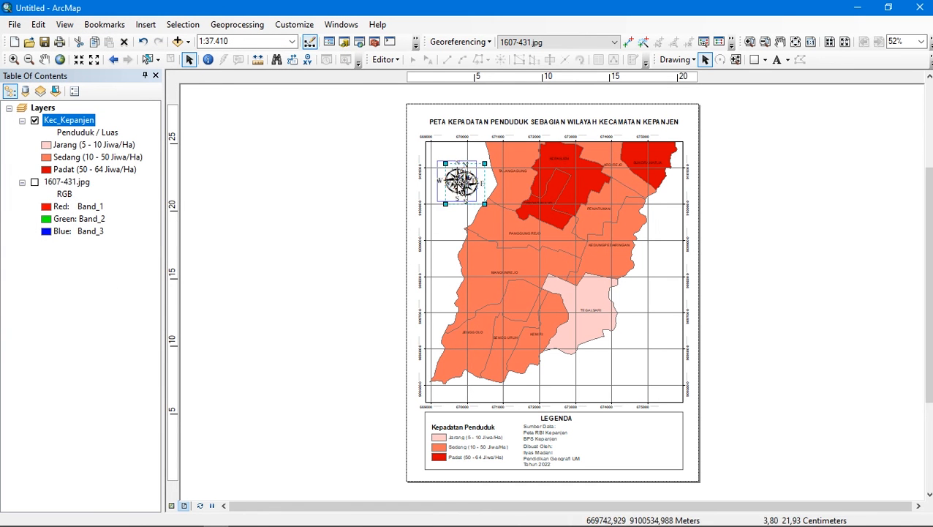
pyautogui.click(327, 226)
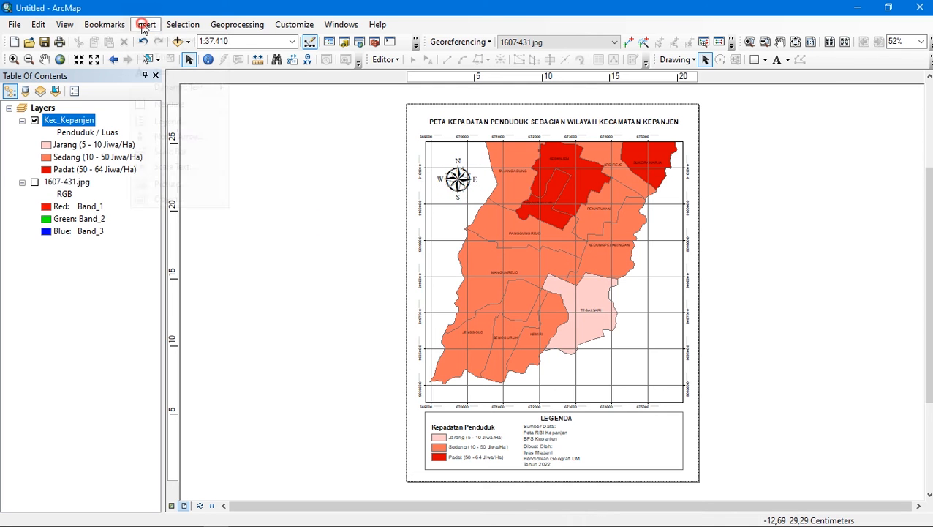
# - Insert an Alternating Scale Bar 1 Metric scale bar and place it in the map frame's lower-right corner
pyautogui.click(176, 155)
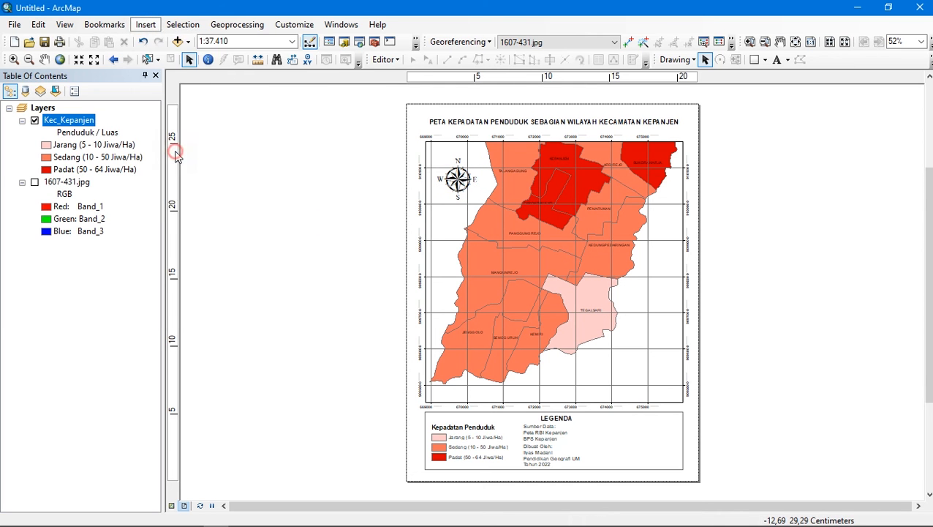
pyautogui.moveTo(210, 110); pyautogui.dragTo(216, 252)
pyautogui.click(79, 166)
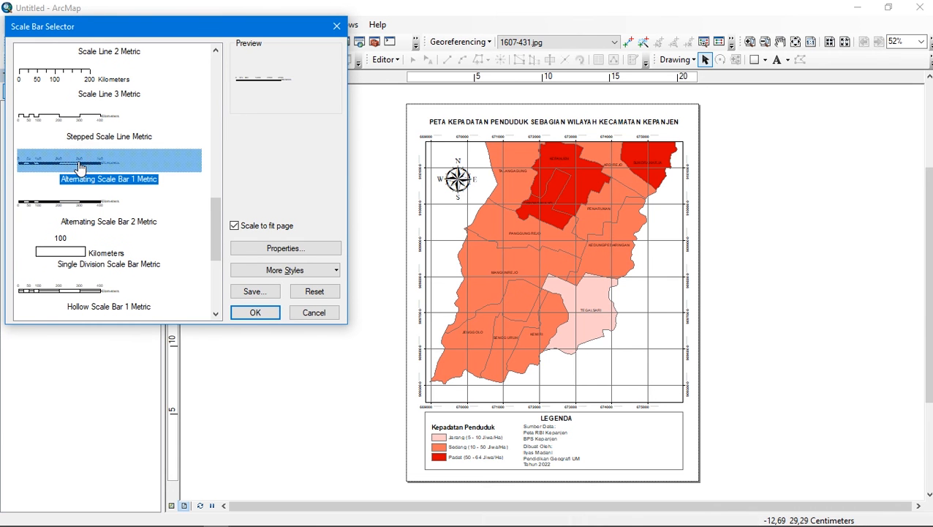
pyautogui.click(255, 312)
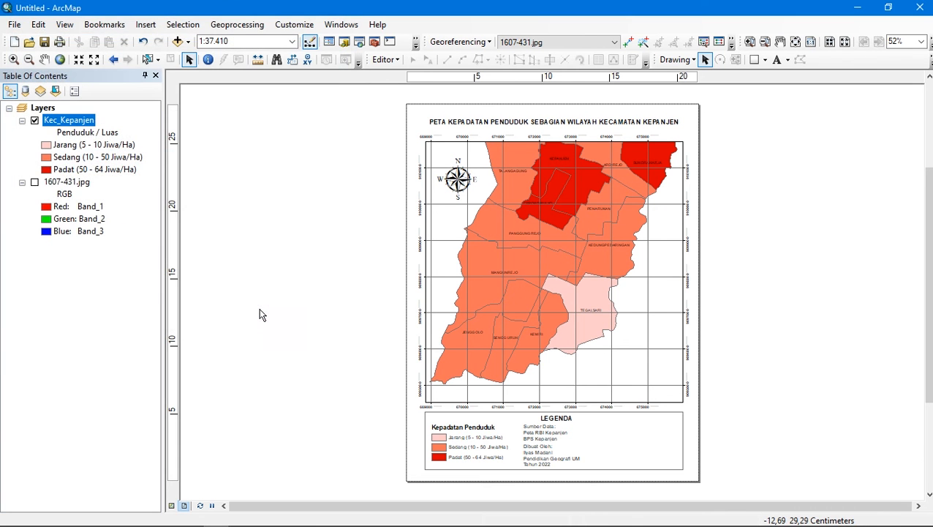
pyautogui.moveTo(551, 283); pyautogui.dragTo(639, 389)
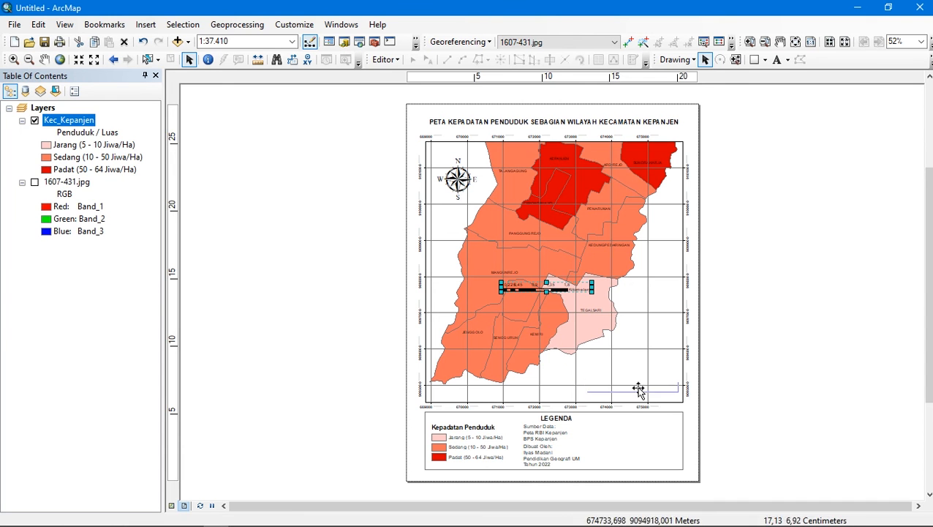
pyautogui.click(795, 354)
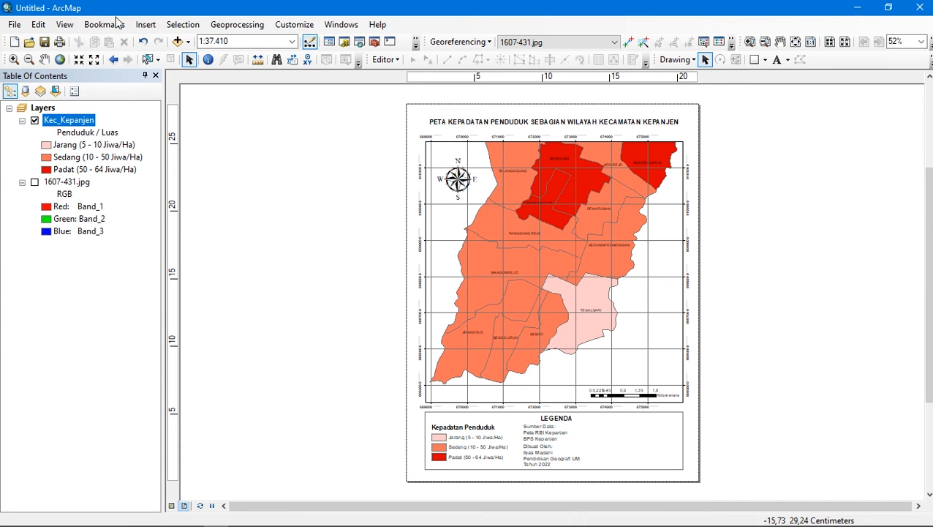
# - Insert an Absolute Scale scale text and place it below the legend's Padat class
pyautogui.click(145, 26)
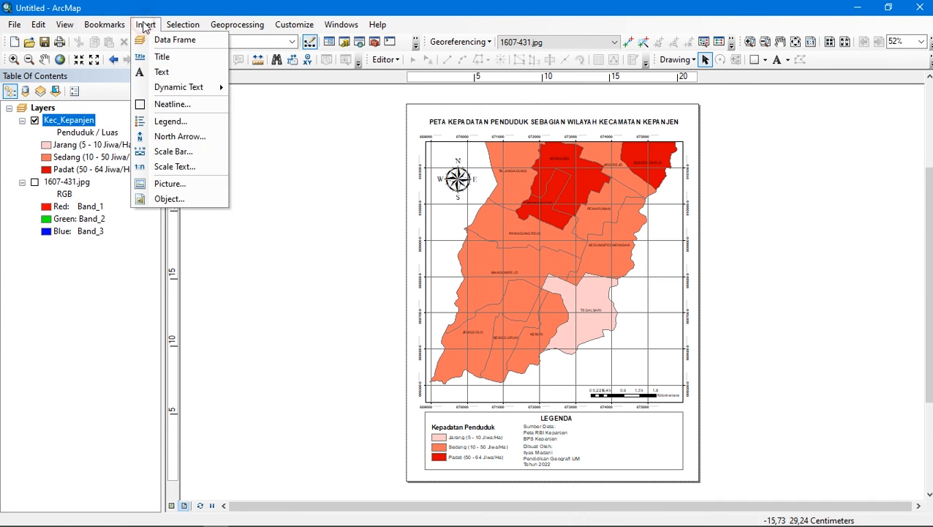
pyautogui.click(175, 167)
pyautogui.click(124, 65)
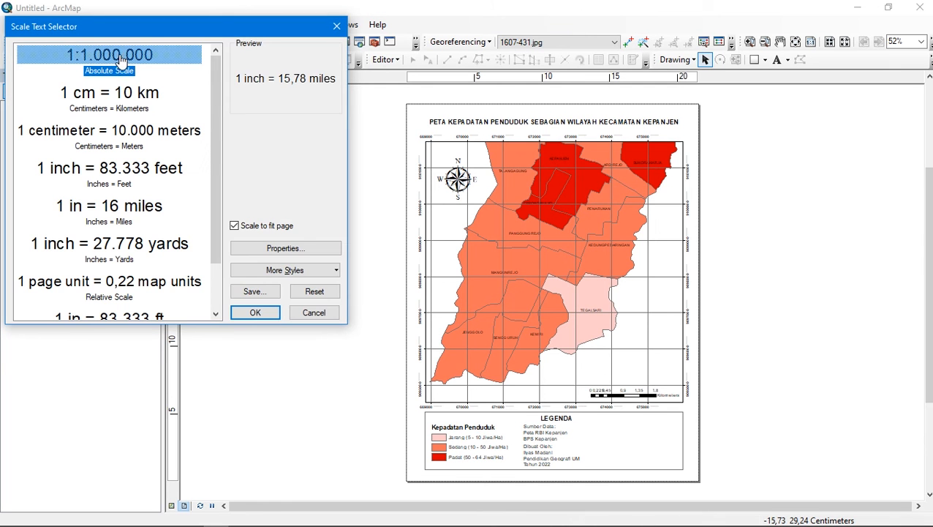
pyautogui.click(256, 313)
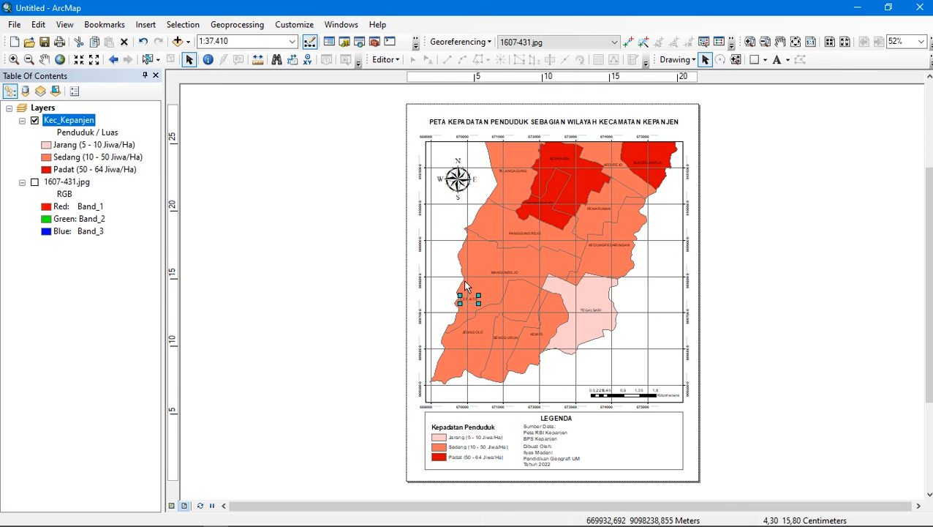
pyautogui.moveTo(466, 469); pyautogui.dragTo(462, 470)
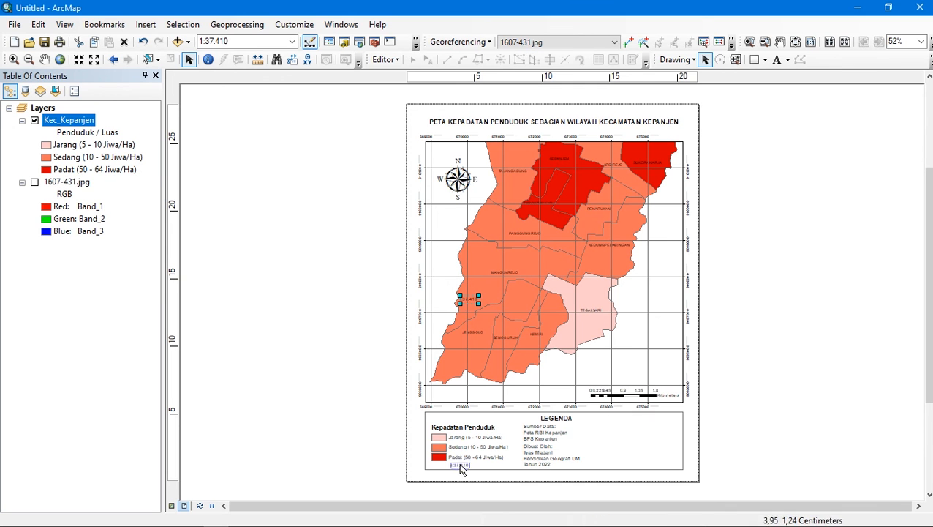
# - Set the map scale to 1:38000
pyautogui.doubleClick(213, 41)
pyautogui.write('1:38000')
pyautogui.press('Return')
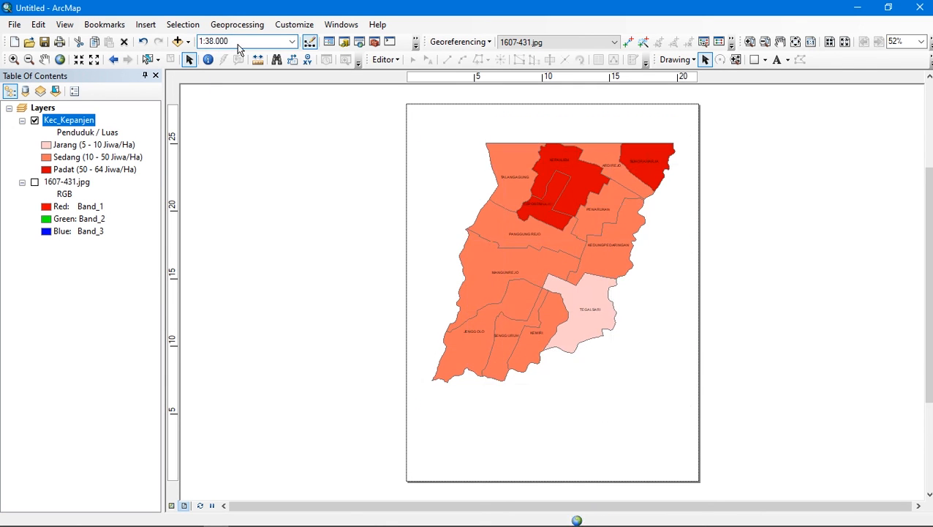
# - Add the label Skala: in front of the scale text, adjust its font size and line it up with the scale value
pyautogui.click(777, 65)
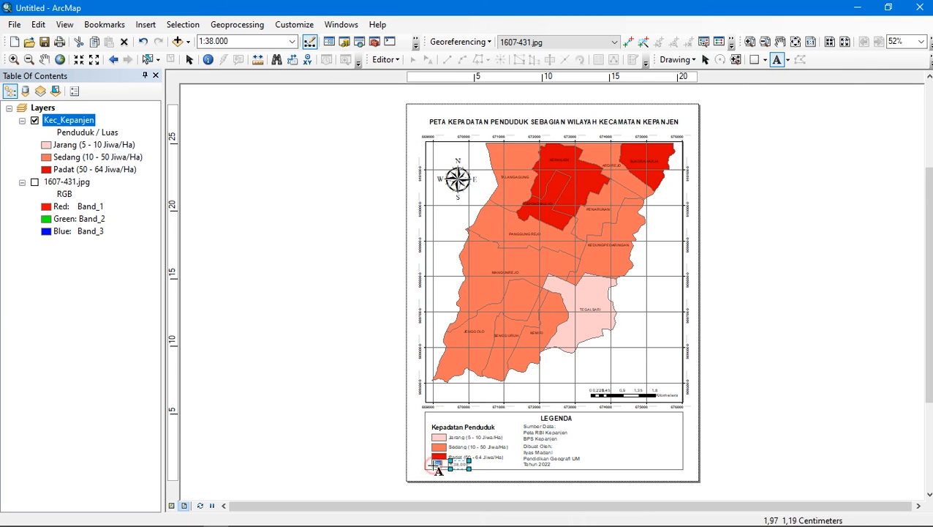
pyautogui.click(435, 465)
pyautogui.write('Skala:')
pyautogui.click(776, 426)
pyautogui.click(930, 57)
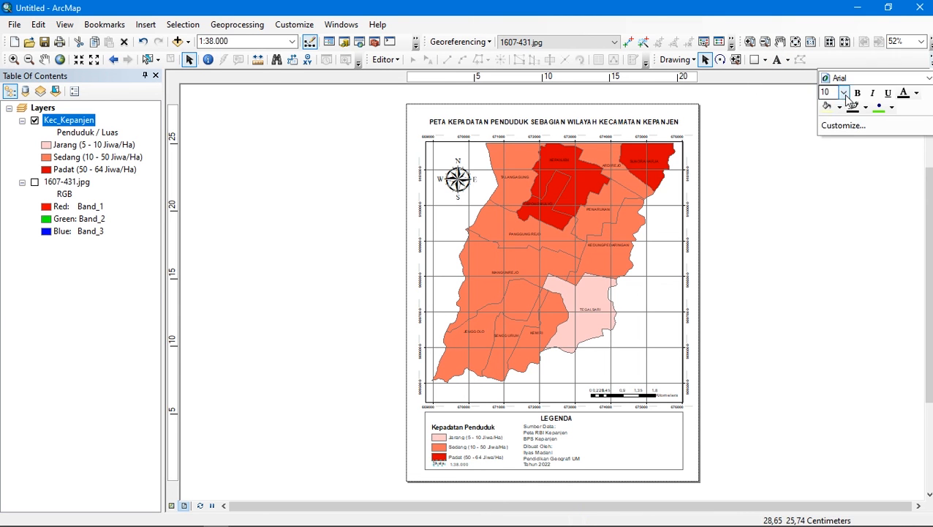
pyautogui.click(852, 336)
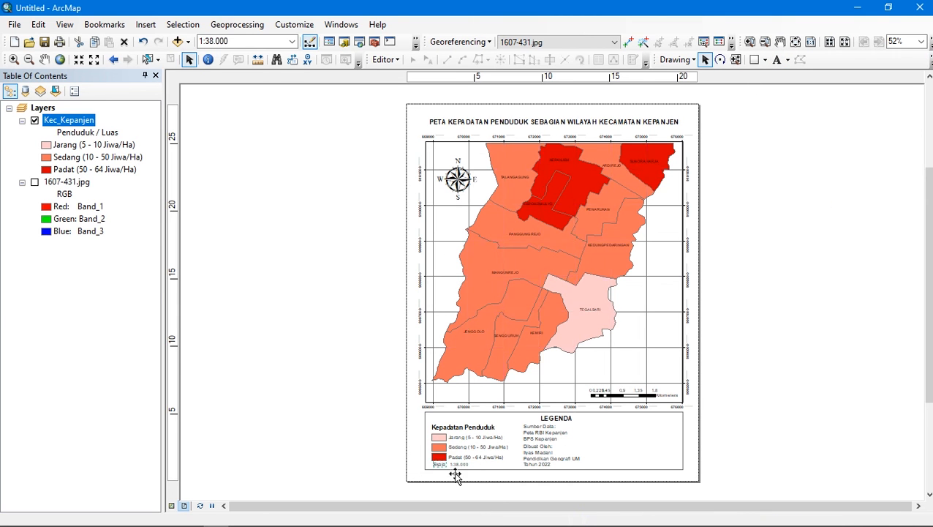
pyautogui.moveTo(440, 464); pyautogui.dragTo(464, 466)
pyautogui.click(432, 472)
pyautogui.doubleClick(461, 464)
pyautogui.click(522, 456)
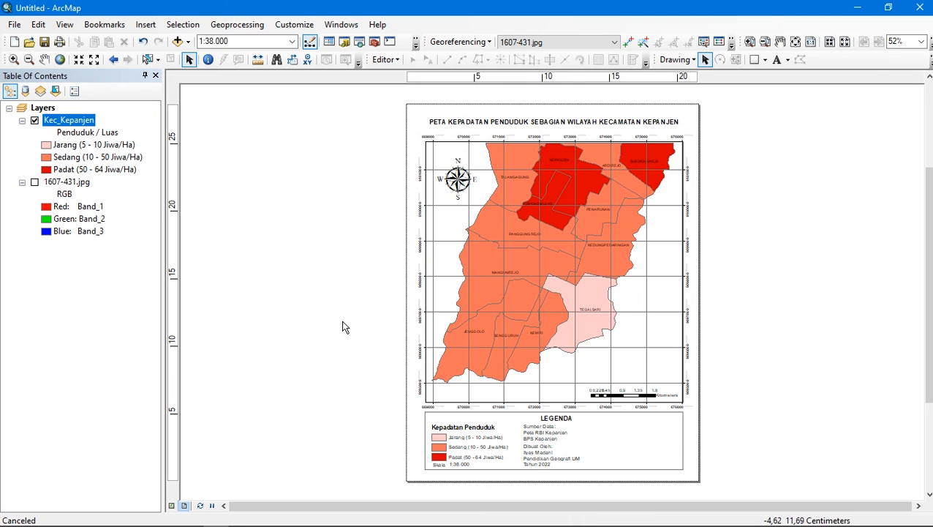
# - Insert a new data frame into the layout
pyautogui.click(146, 24)
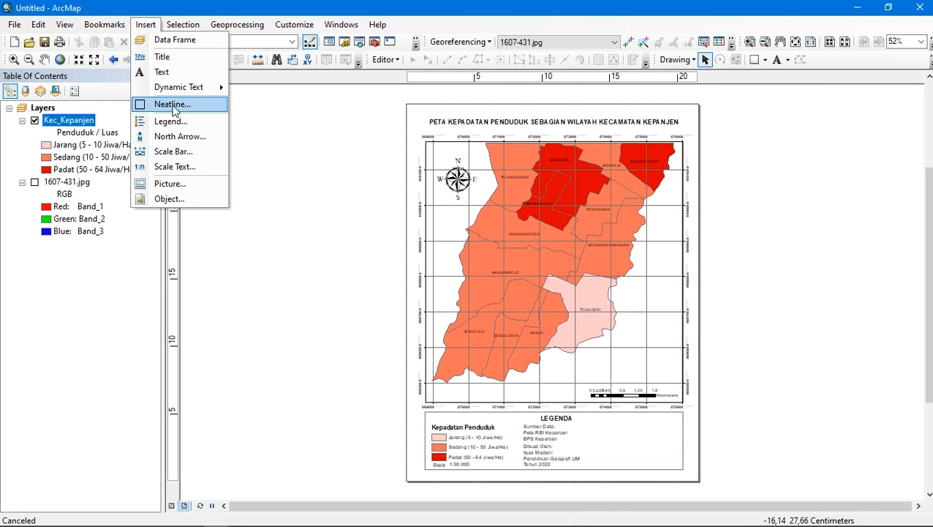
pyautogui.click(182, 40)
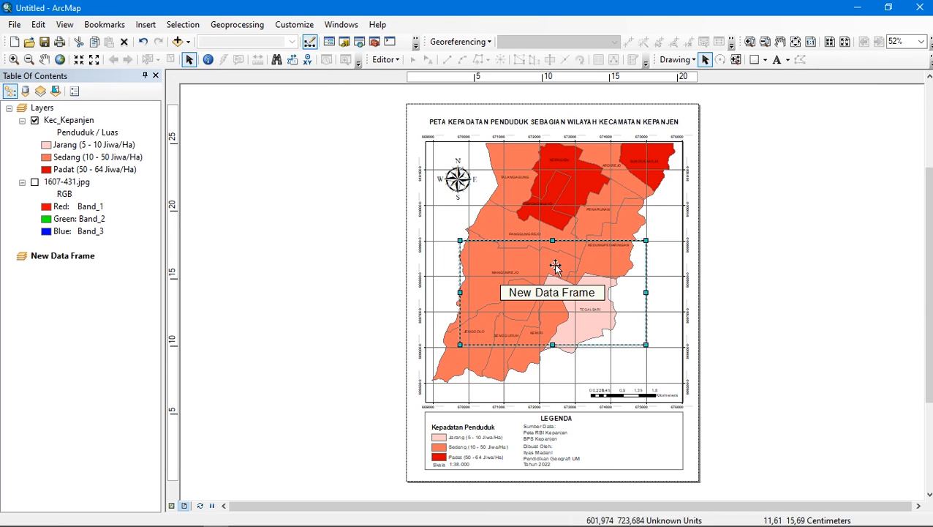
# - Shrink the new data frame and place it inside the legend box beside the source text
pyautogui.moveTo(632, 387); pyautogui.dragTo(637, 400)
pyautogui.moveTo(540, 366); pyautogui.dragTo(621, 431)
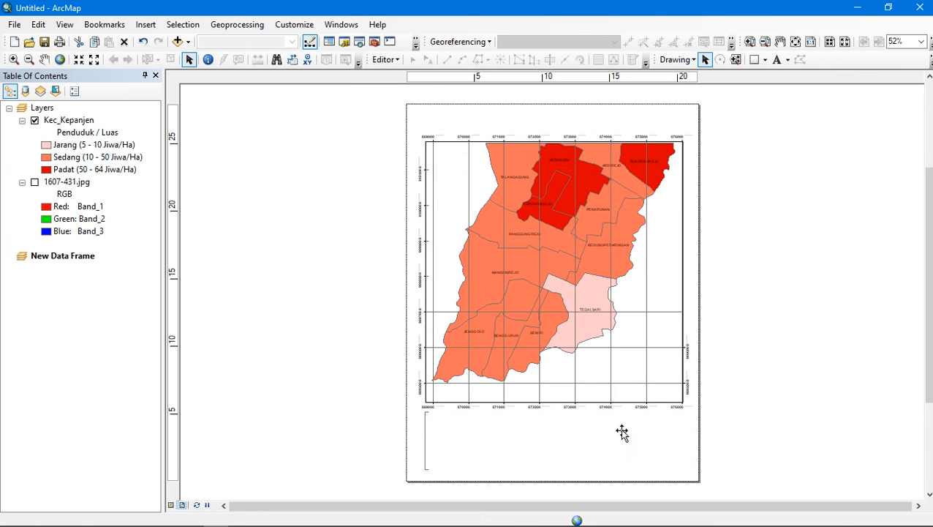
pyautogui.moveTo(622, 437); pyautogui.dragTo(623, 436)
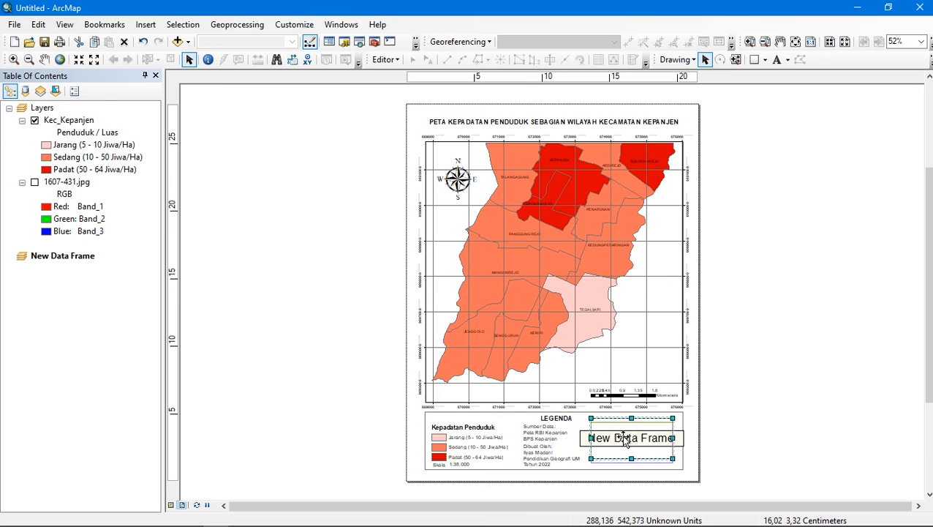
# - Add Kecamatan_Java_BPS June 2010.shp from the Batas Kecamatan Jawa (BPS 2010) folder to the new data frame
pyautogui.click(177, 41)
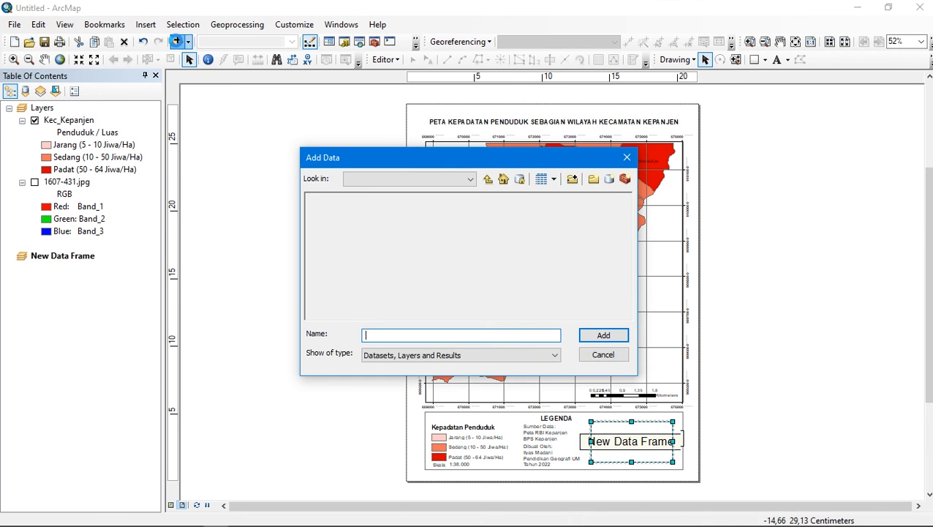
pyautogui.click(488, 179)
pyautogui.doubleClick(417, 211)
pyautogui.click(381, 198)
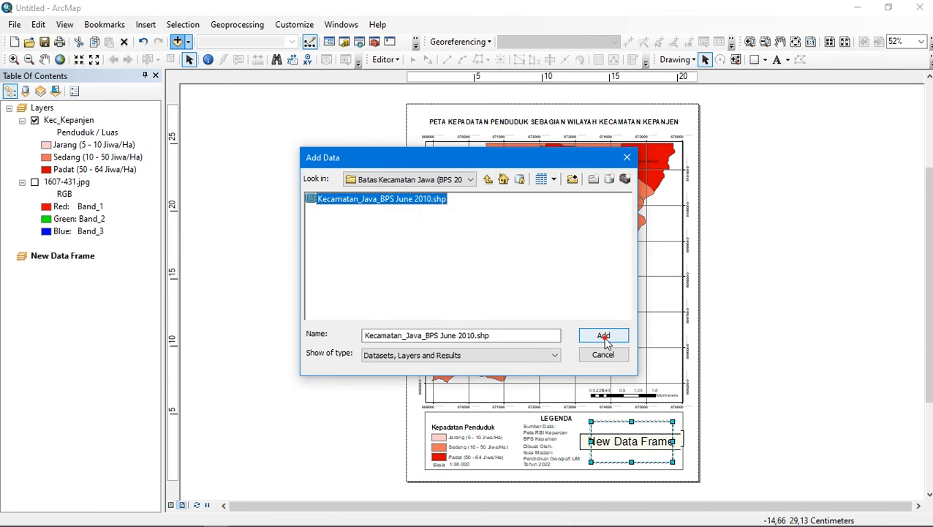
pyautogui.click(603, 334)
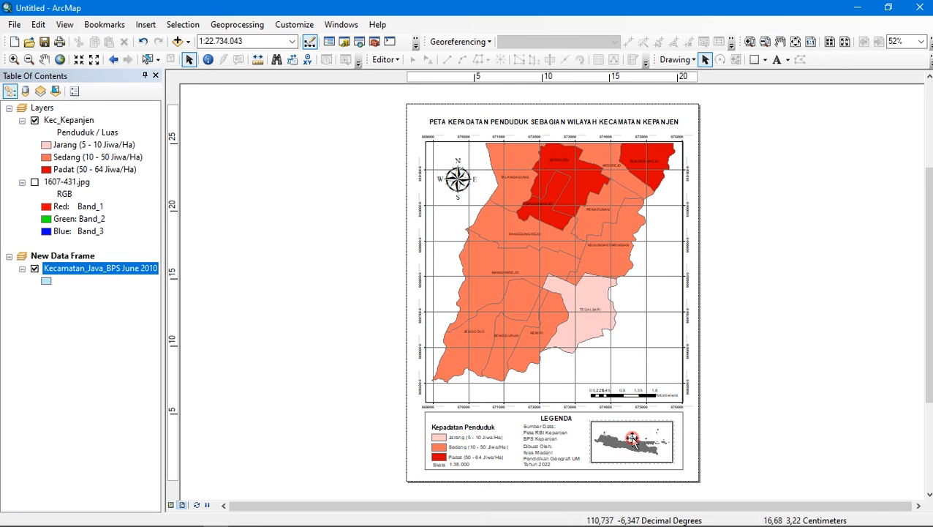
# - Add an extent indicator for the Layers data frame to the inset map of Java
pyautogui.click(631, 439)
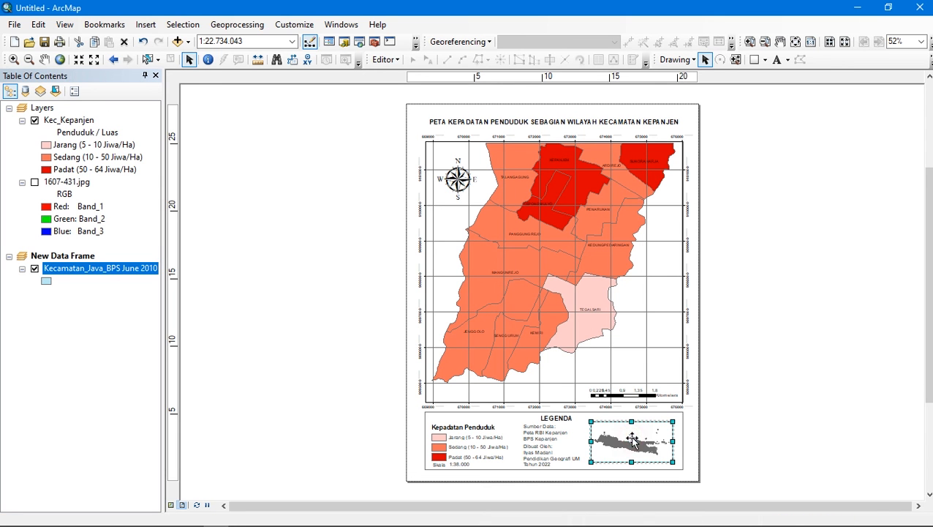
pyautogui.rightClick(630, 436)
pyautogui.click(649, 430)
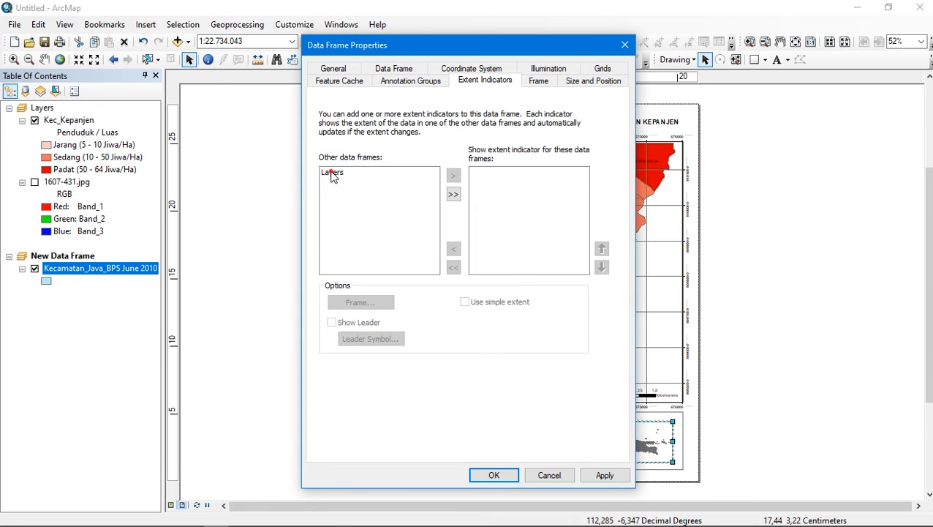
pyautogui.click(333, 174)
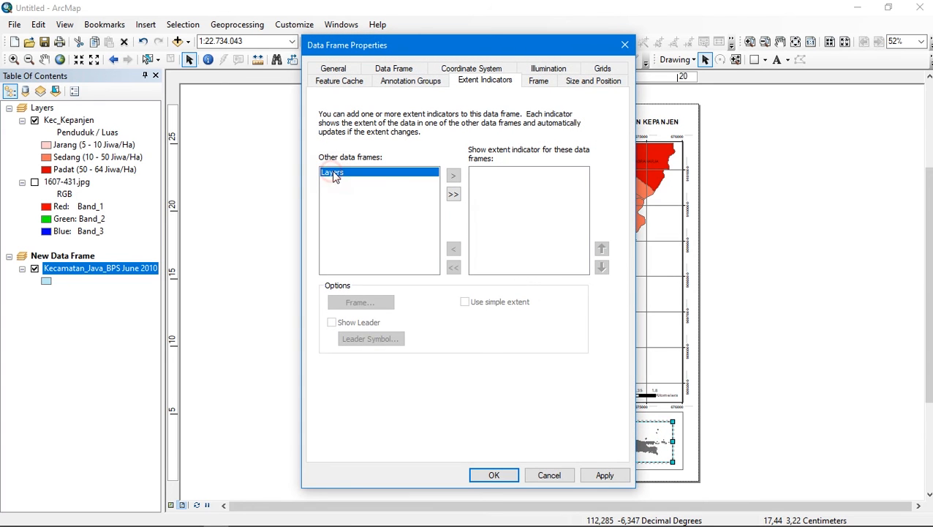
pyautogui.click(453, 177)
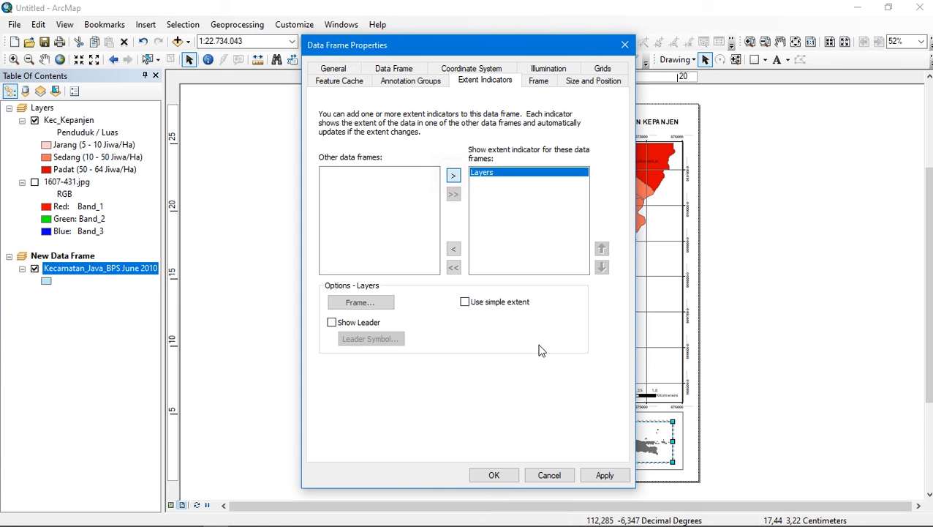
pyautogui.click(606, 475)
pyautogui.click(515, 475)
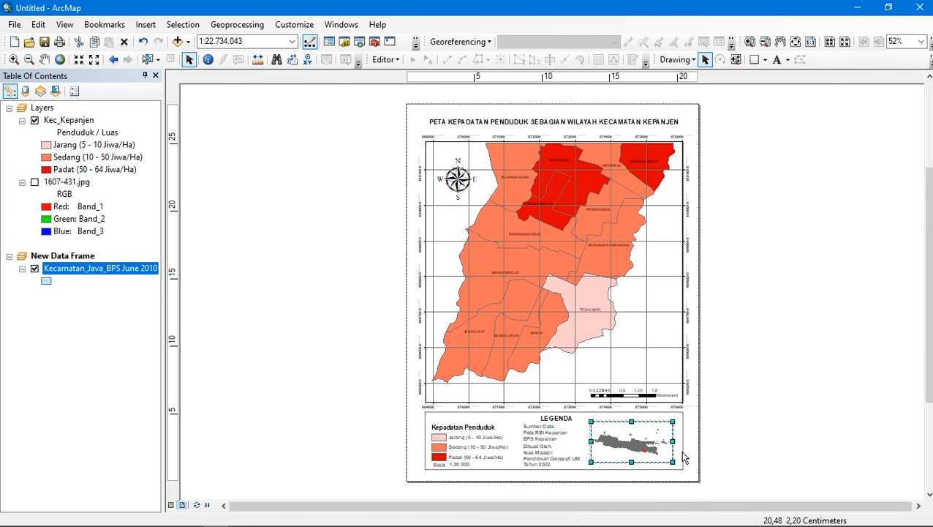
# - Create a Measured Grid for the inset data frame, keeping the wizard's default settings
pyautogui.click(614, 447)
pyautogui.click(613, 447)
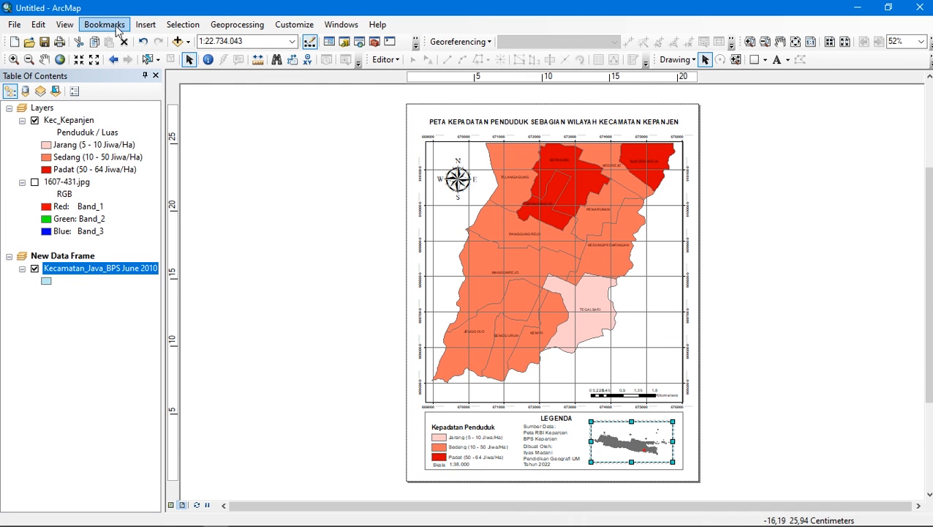
pyautogui.click(64, 24)
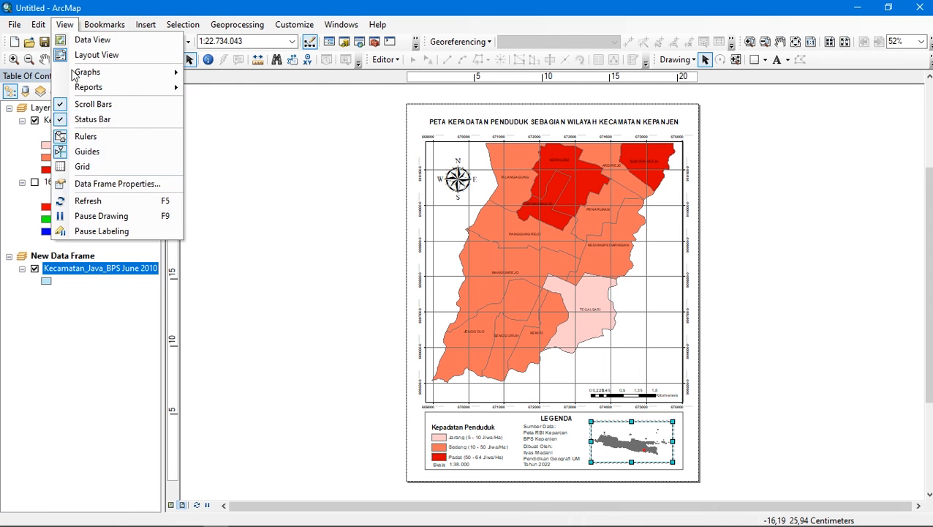
pyautogui.click(99, 184)
pyautogui.click(556, 139)
pyautogui.click(452, 224)
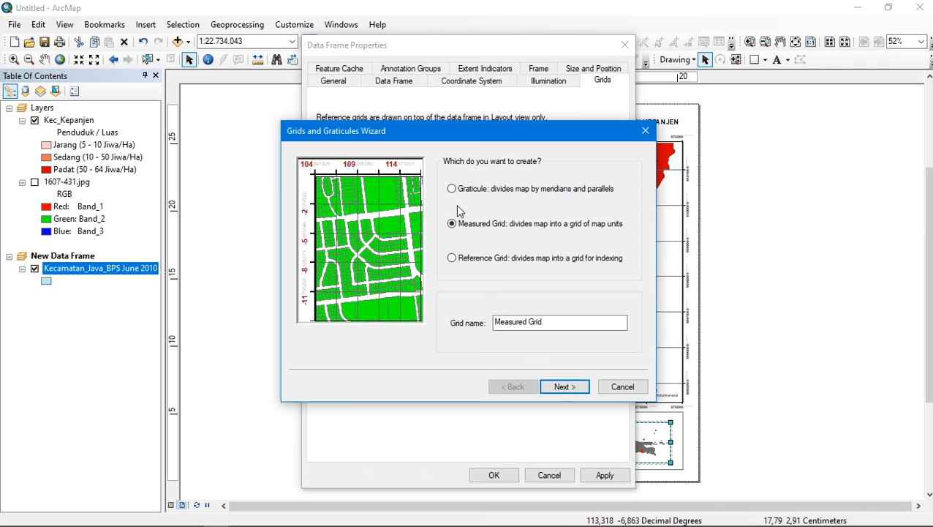
pyautogui.click(564, 386)
pyautogui.click(563, 386)
pyautogui.press('Return')
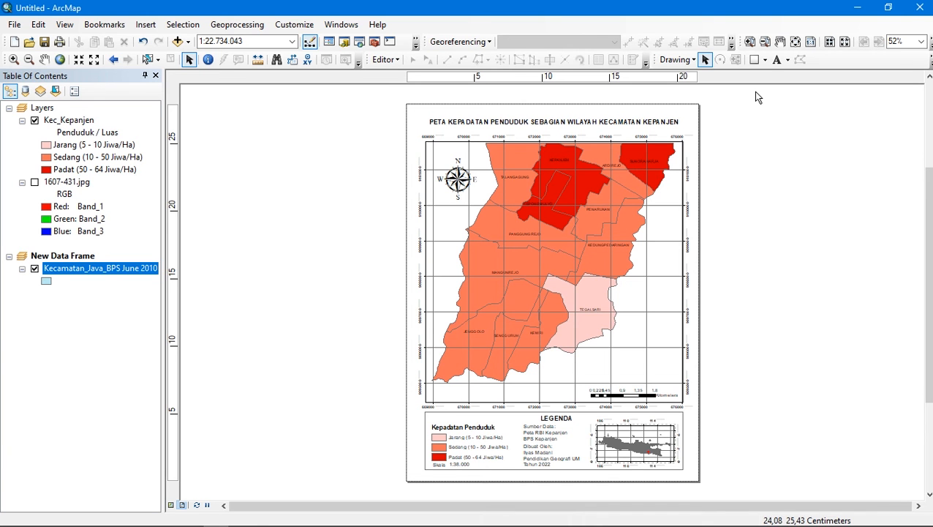
# - Draw a rectangle of about 21.2 by 27.5 cm around the whole page and make it an unfilled border
pyautogui.click(765, 60)
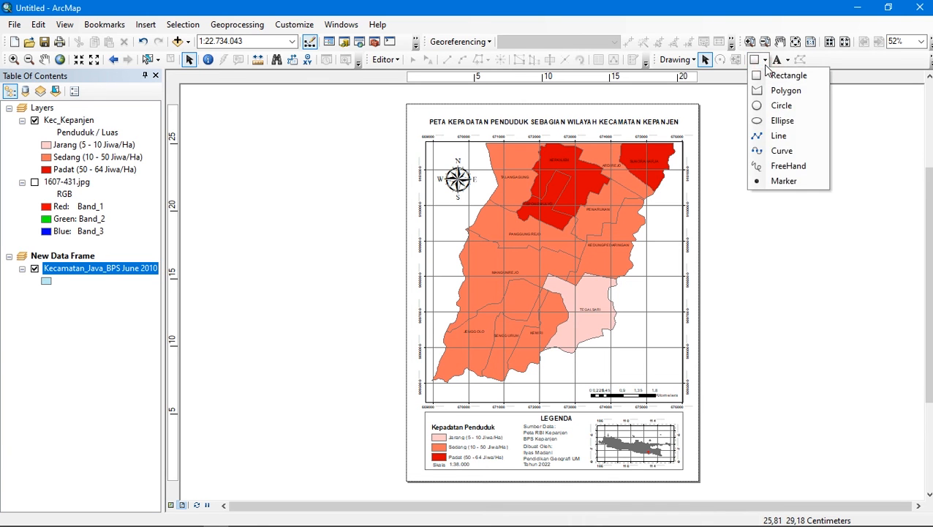
pyautogui.click(767, 74)
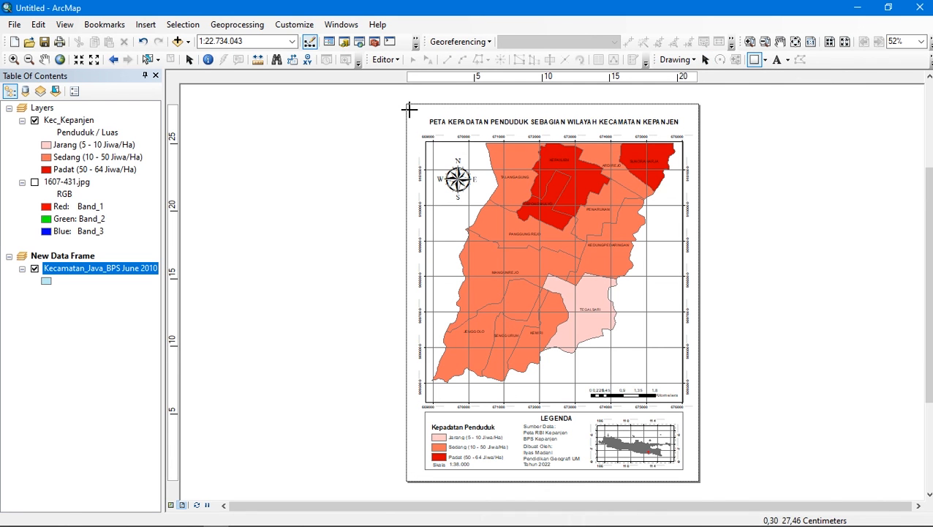
pyautogui.moveTo(409, 106); pyautogui.dragTo(699, 482)
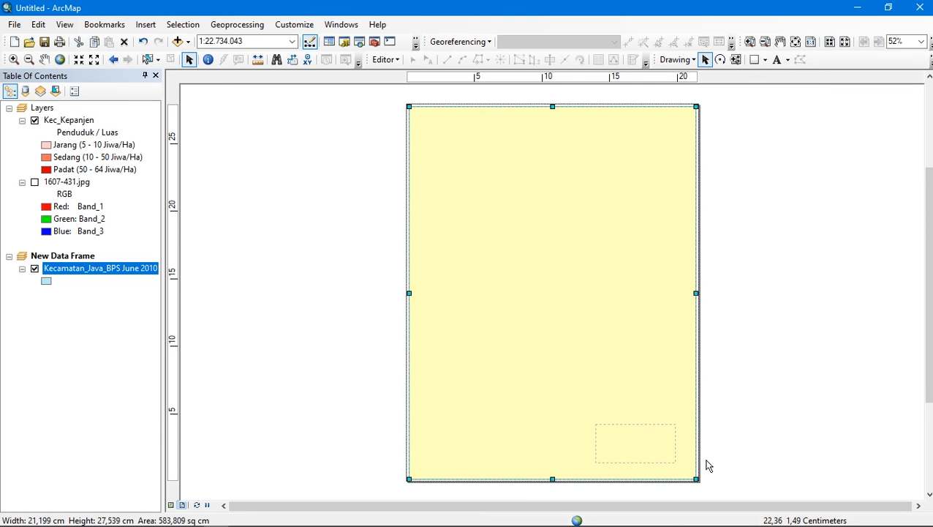
pyautogui.press('Delete')
# - Export the map layout as a 2000 dpi JPEG named Peta Kepadatan Penduduk Kepanjen in the PROYEK PEMETAAN TEMATIK folder
pyautogui.click(21, 26)
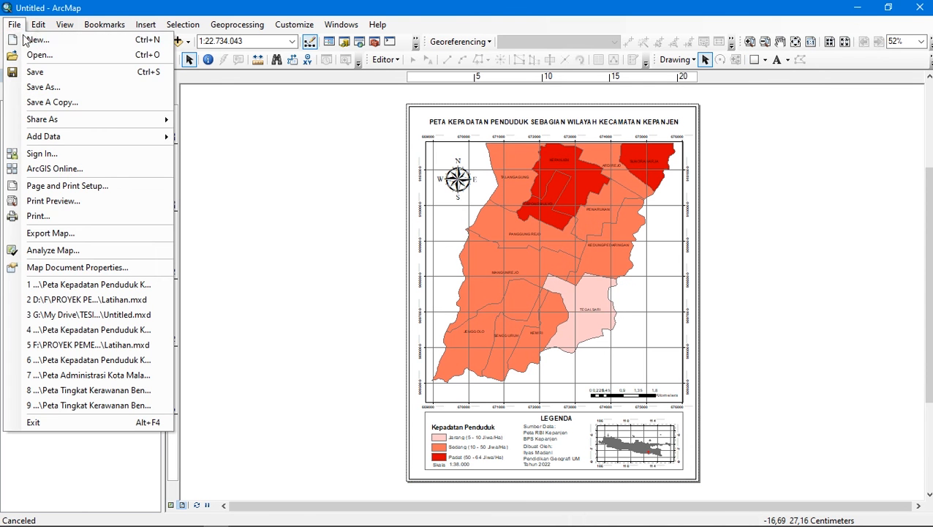
pyautogui.click(78, 233)
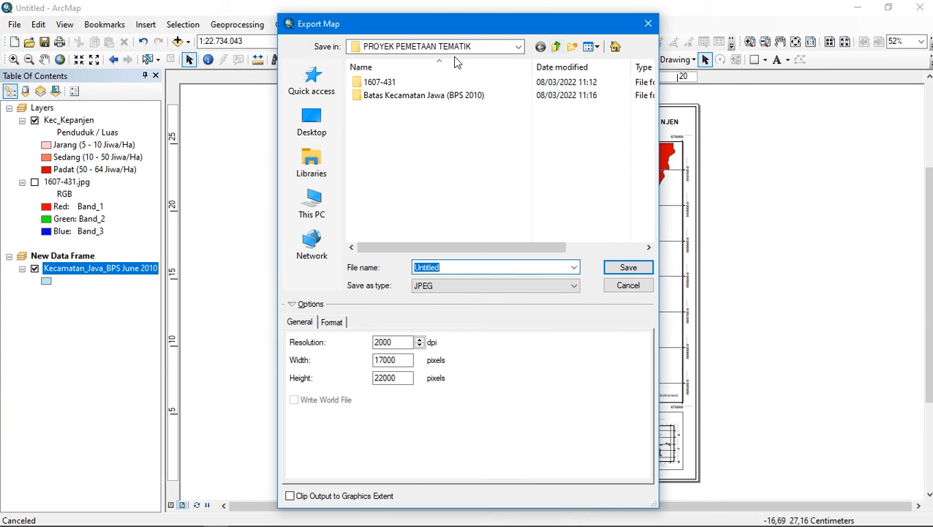
pyautogui.write('Peta Kepadatan Penduduk Kepanjen')
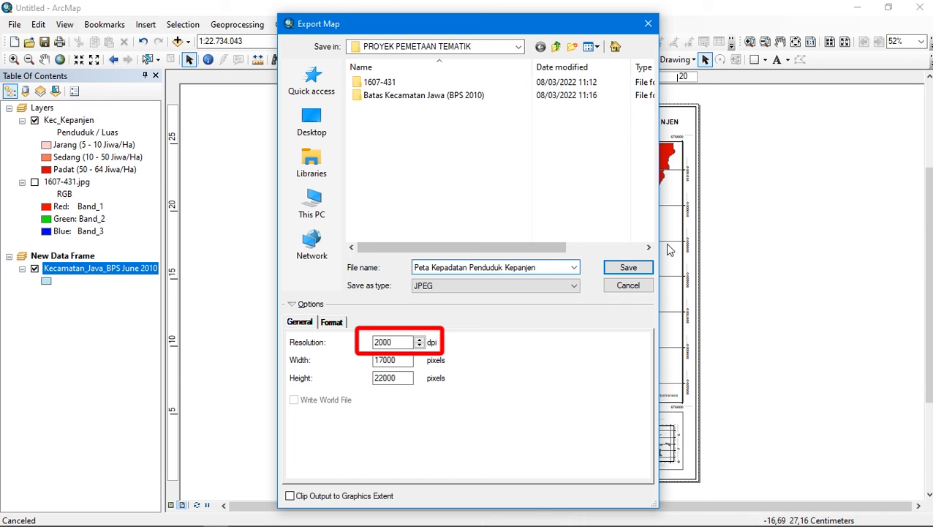
pyautogui.click(646, 268)
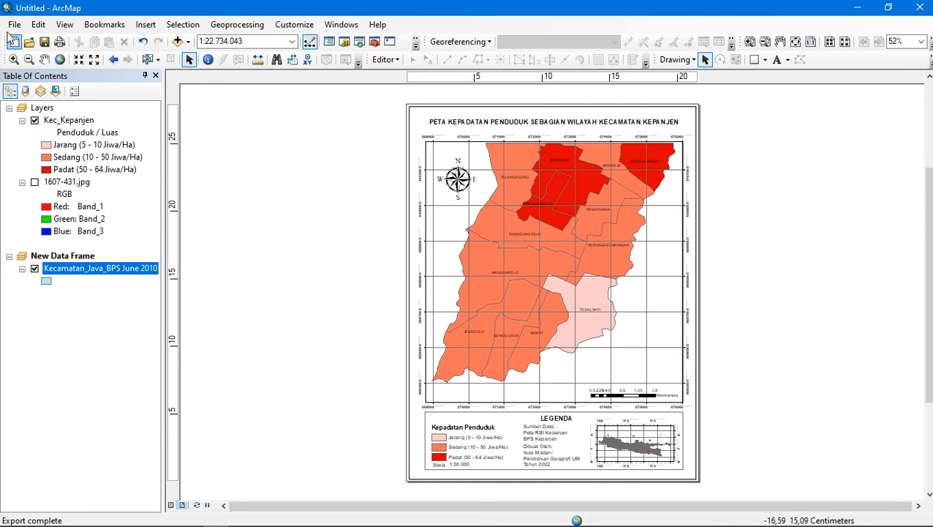
# - Save the map document as Peta Kepadatan Penduduk Kepanjen in the PROYEK PEMETAAN TEMATIK folder
pyautogui.click(11, 27)
pyautogui.click(35, 85)
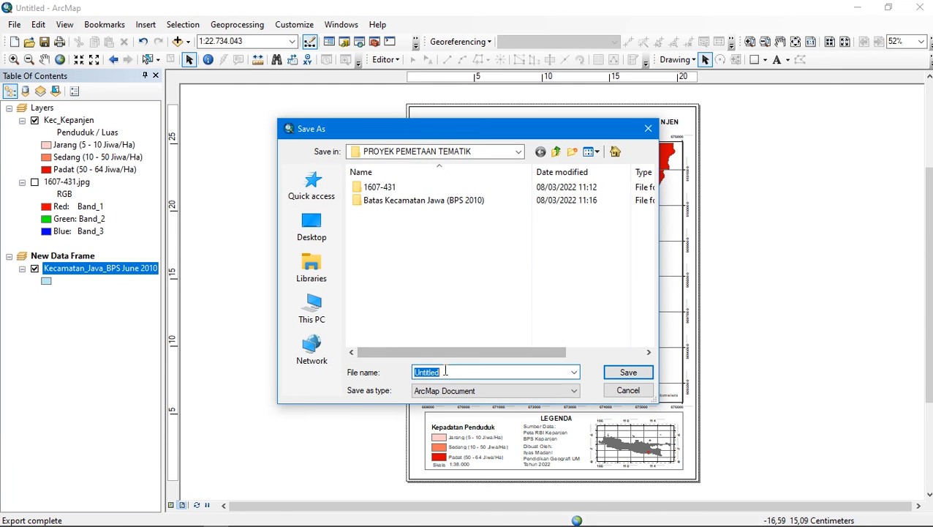
pyautogui.write('Peta')
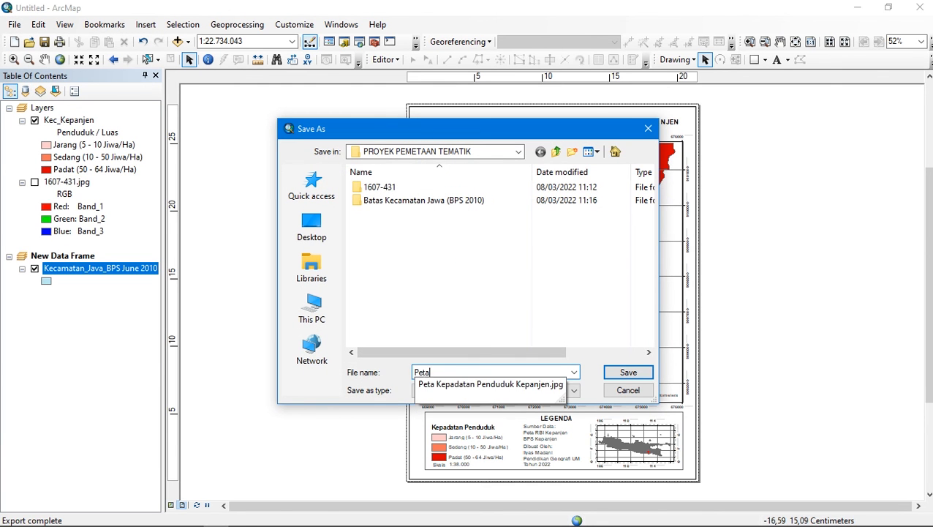
pyautogui.click(459, 385)
pyautogui.click(563, 372)
pyautogui.press('BackSpace')
pyautogui.press('BackSpace')
pyautogui.press('BackSpace')
pyautogui.press('BackSpace')
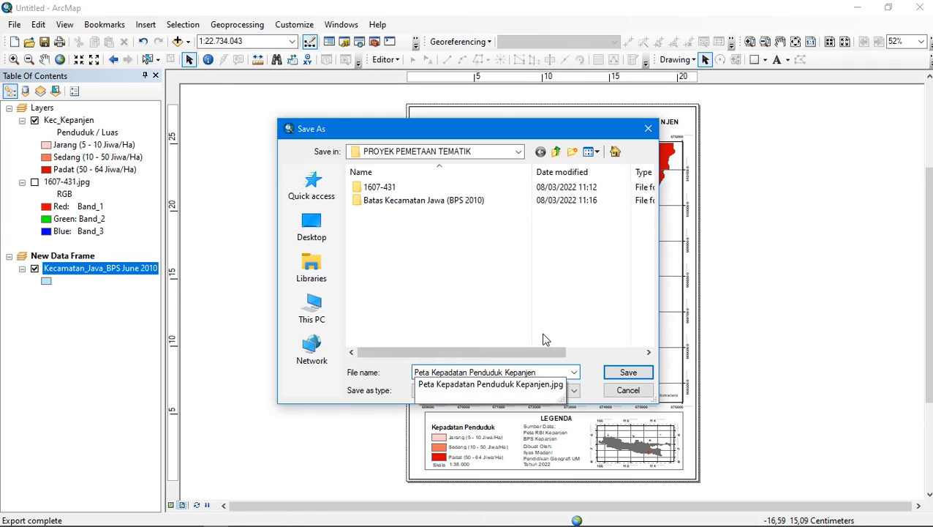
pyautogui.click(628, 372)
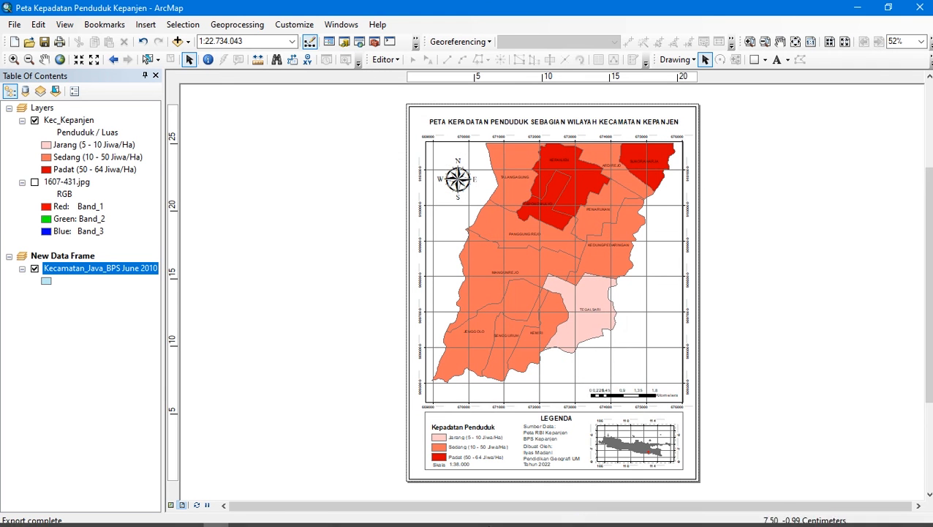
# - Switch to File Explorer and open the exported Peta Kepadatan Penduduk Kepanjen JPG from PROYEK PEMETAAN TEMATIK on drive F
pyautogui.click(242, 516)
pyautogui.click(59, 368)
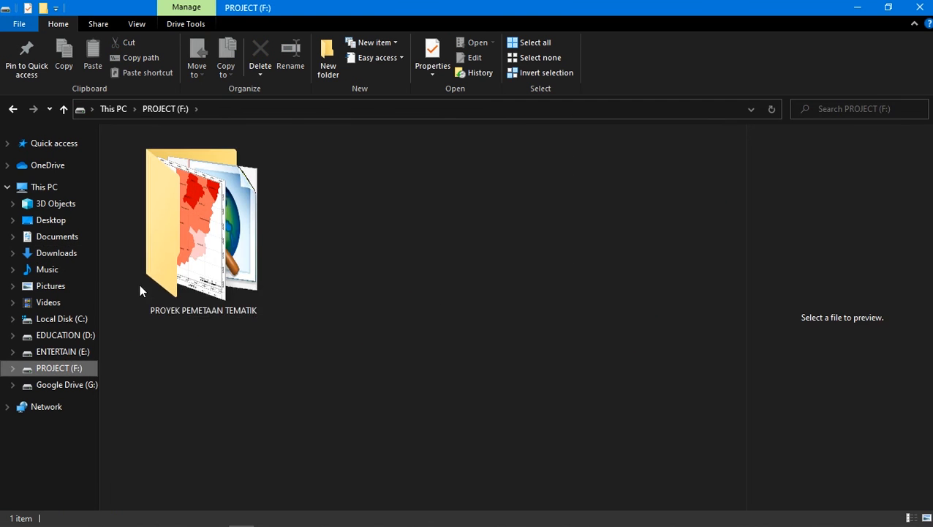
pyautogui.doubleClick(171, 253)
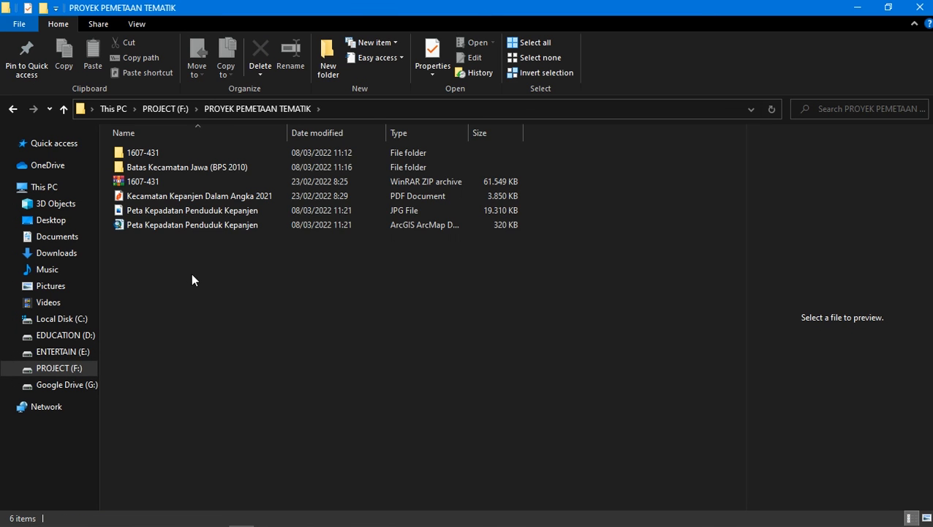
pyautogui.click(196, 212)
pyautogui.rightClick(197, 212)
pyautogui.click(289, 40)
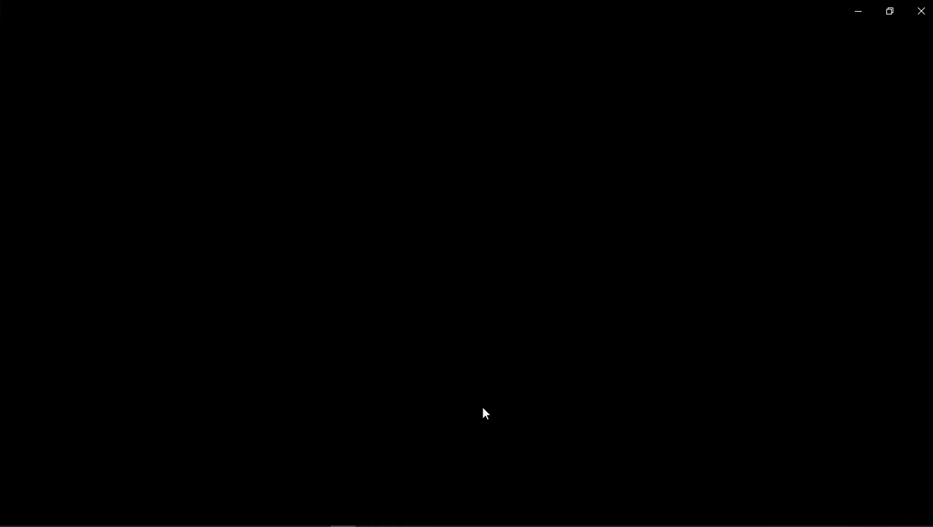